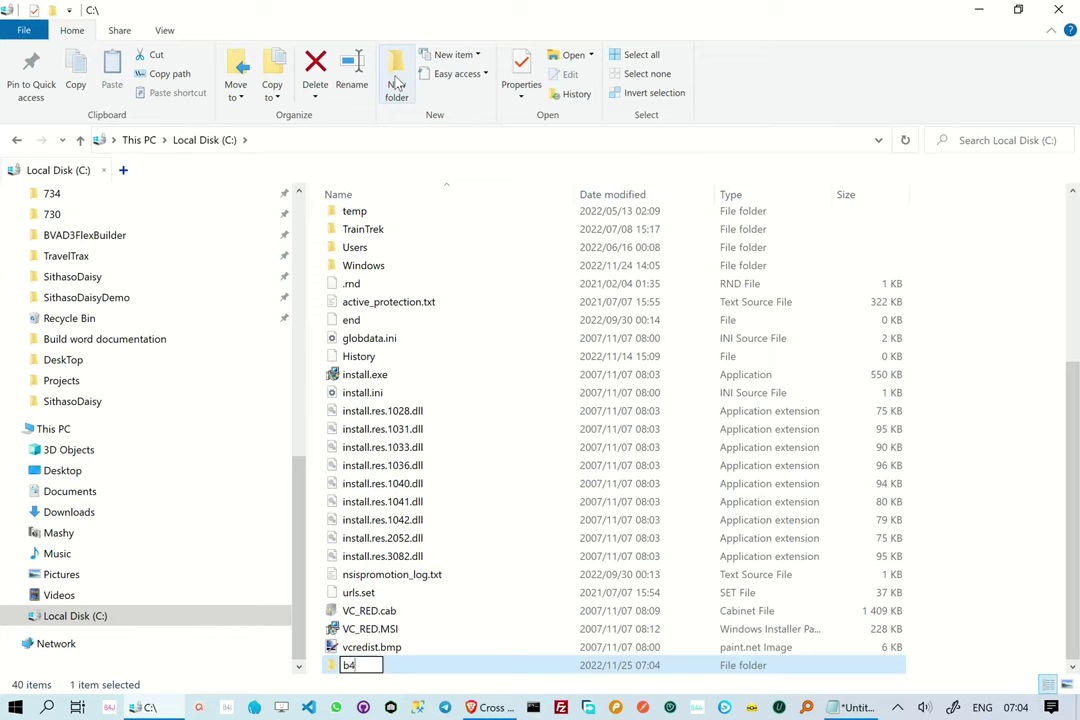
Name the new folder on drive C: b4j, and create a subfolder named shared inside it.
{"action": "key", "text": "Return"}
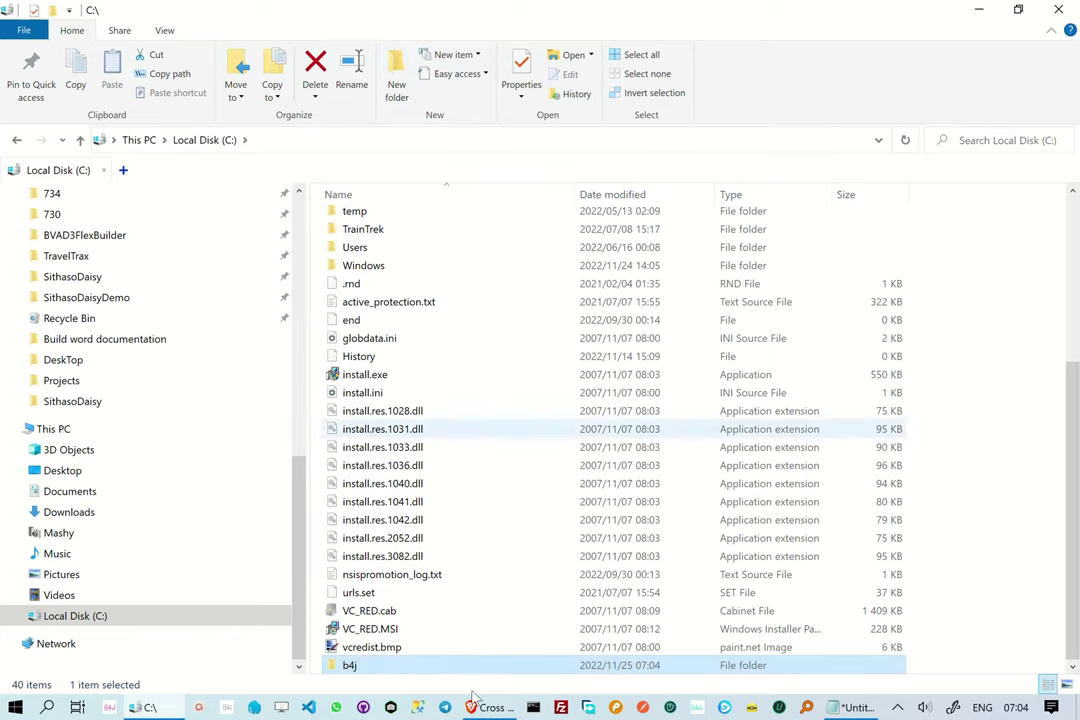
{"action": "double_click", "coordinate": [379, 670]}
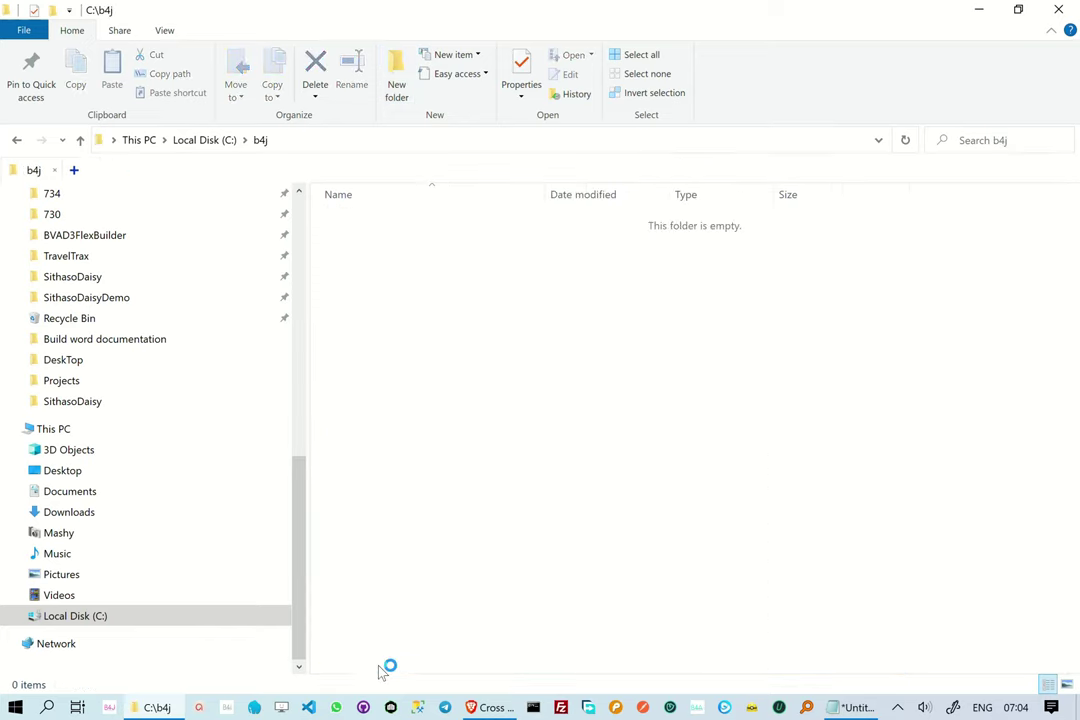
{"action": "left_click", "coordinate": [396, 84]}
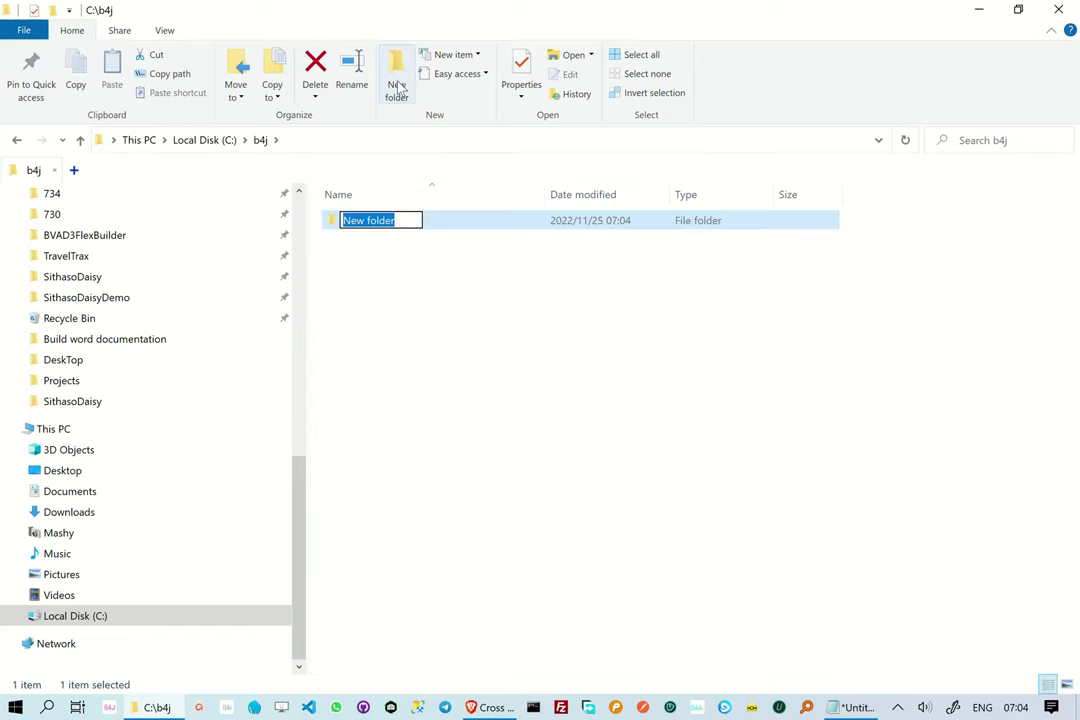
{"action": "type", "text": "shar"}
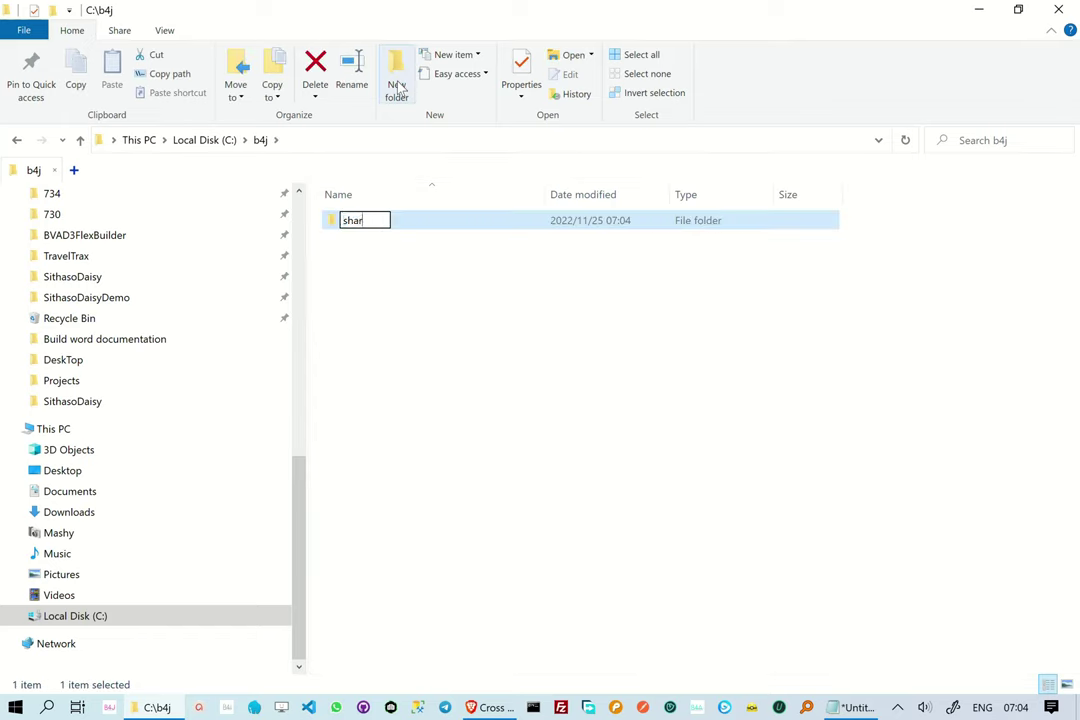
{"action": "type", "text": "edd"}
{"action": "key", "text": "Return"}
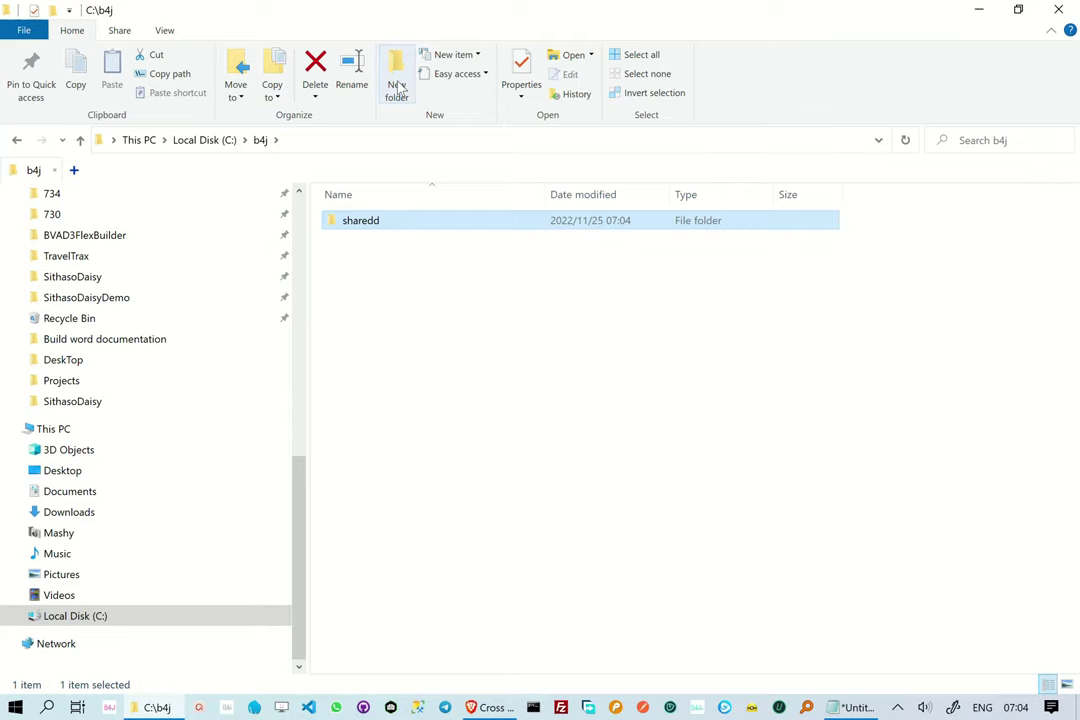
{"action": "left_click", "coordinate": [393, 221]}
{"action": "left_click", "coordinate": [391, 220]}
{"action": "key", "text": "BackSpace"}
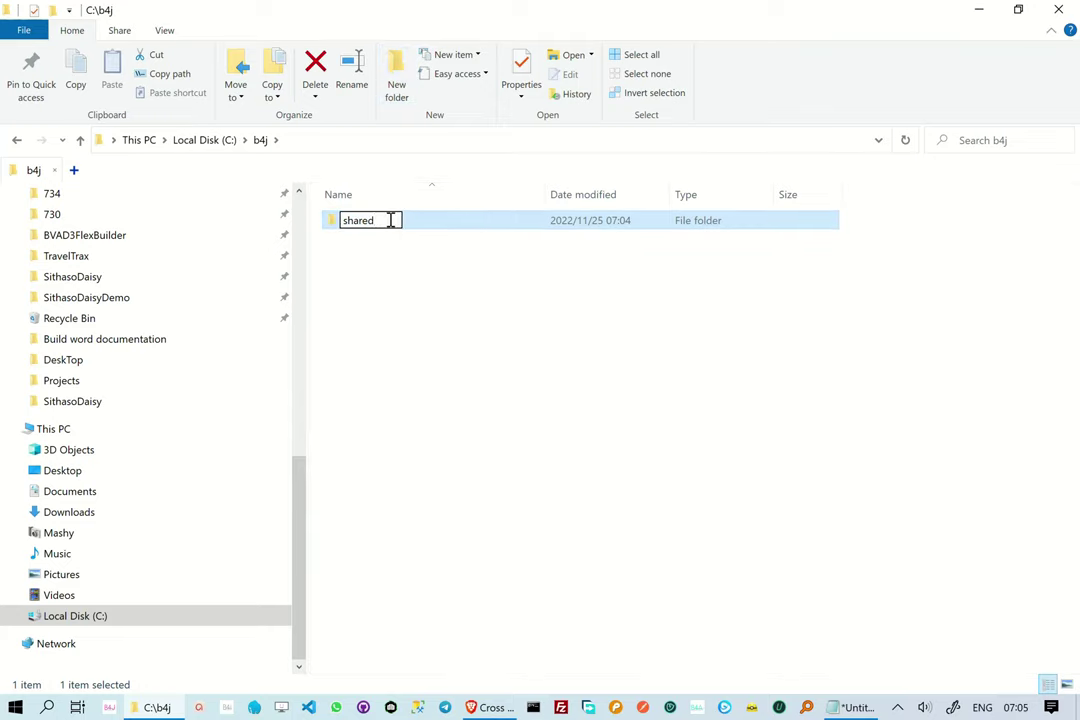
{"action": "key", "text": "Return"}
Create two more folders named workspace and libraries inside C:\b4j.
{"action": "left_click", "coordinate": [396, 83]}
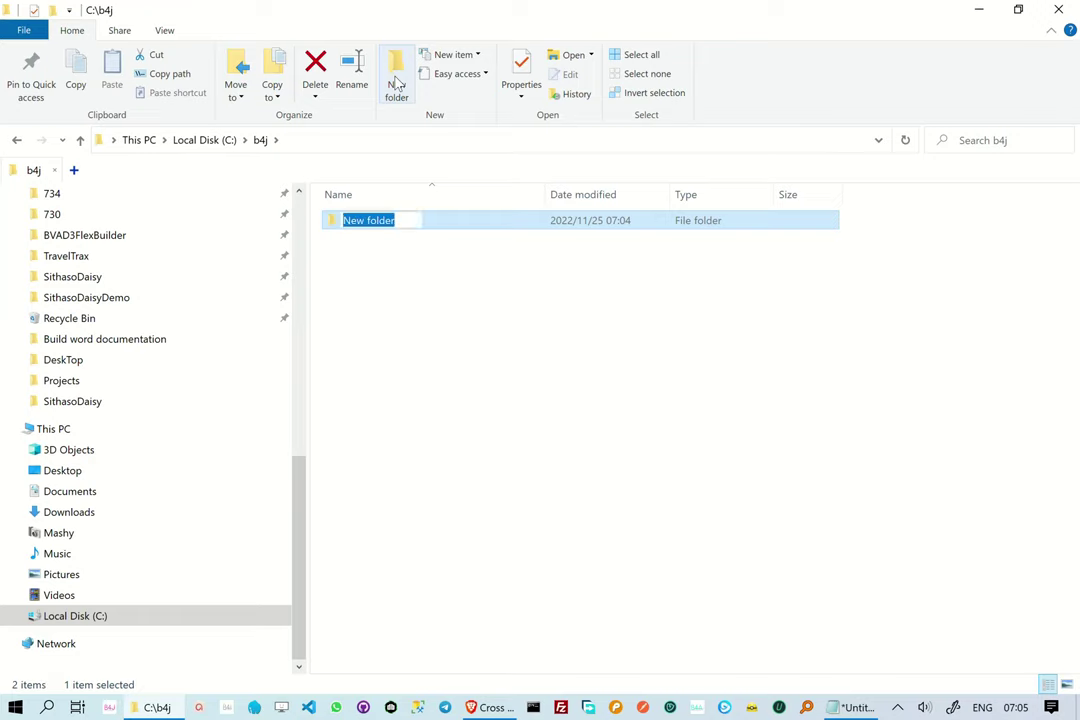
{"action": "type", "text": "wo"}
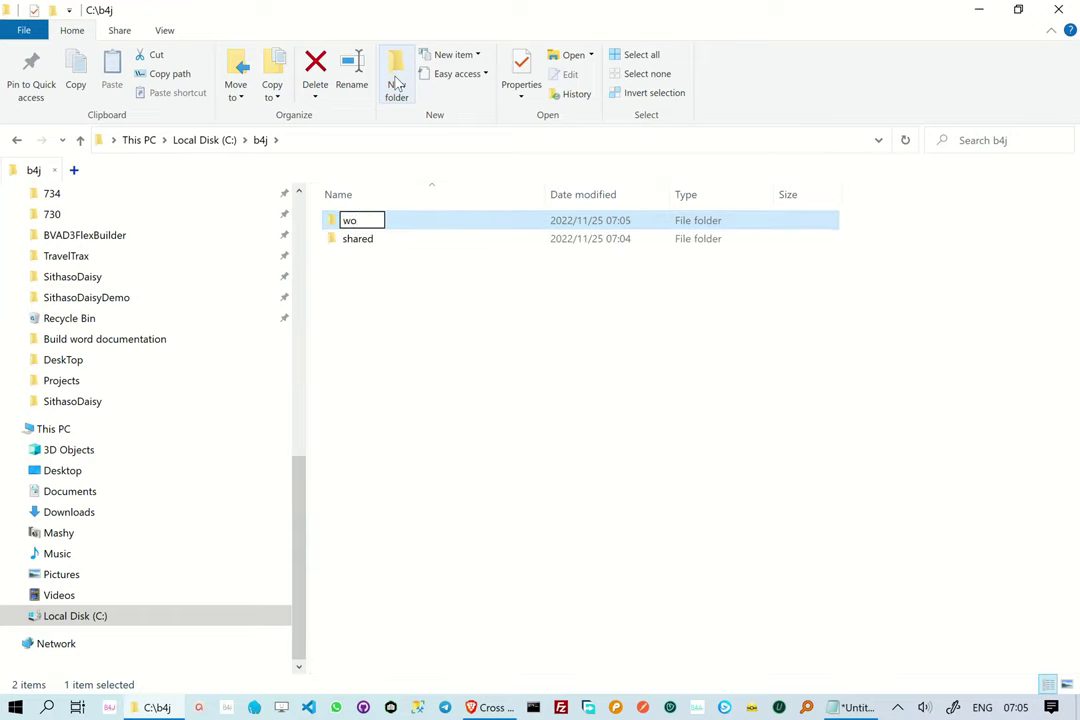
{"action": "type", "text": "rkspace"}
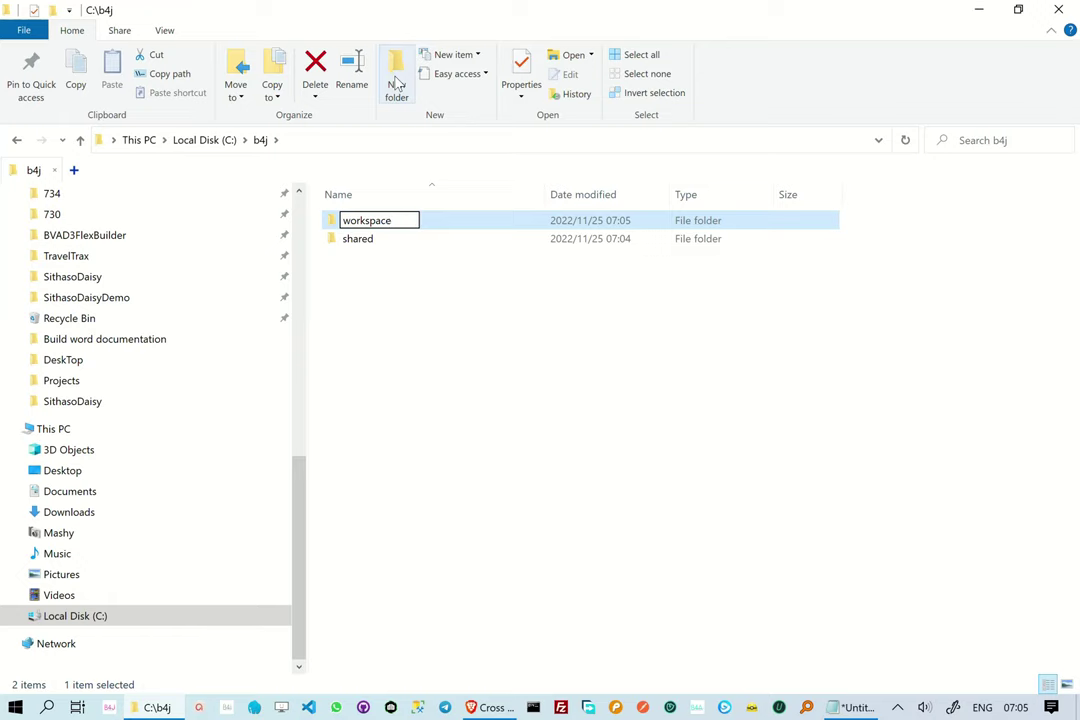
{"action": "key", "text": "Return"}
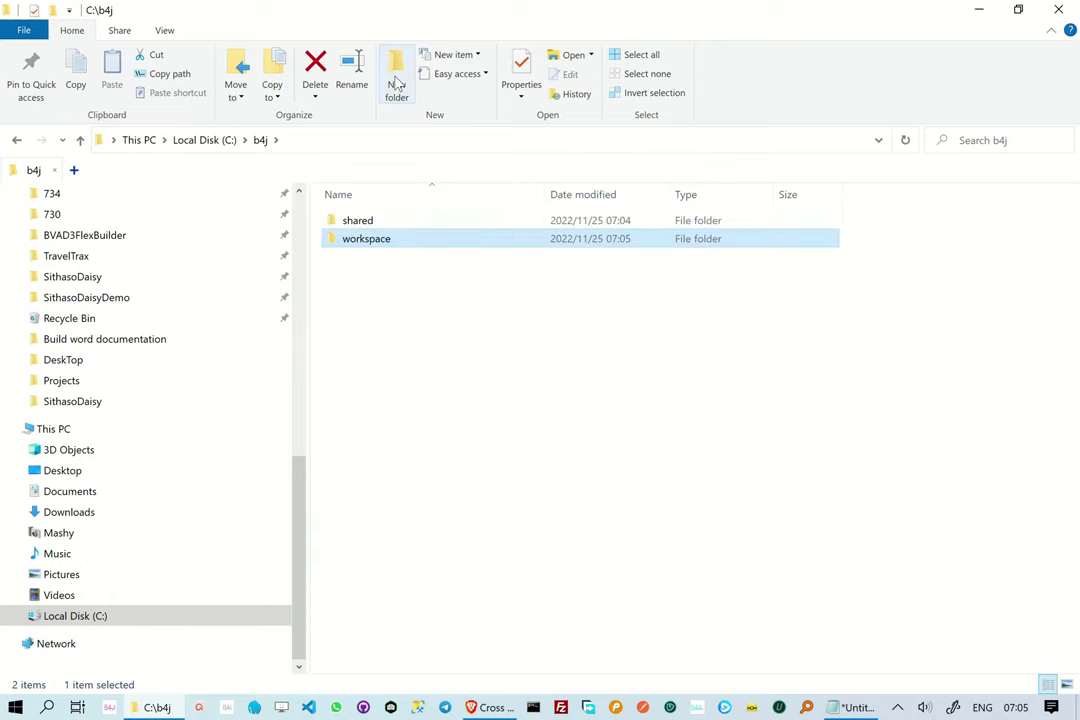
{"action": "left_click", "coordinate": [400, 80]}
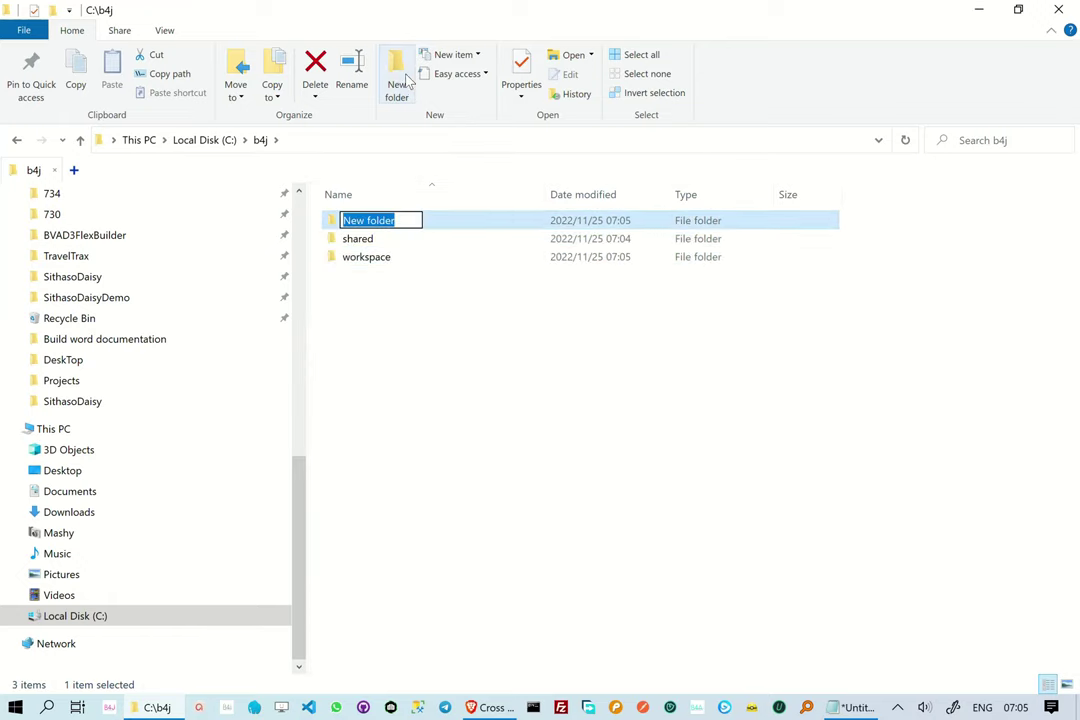
{"action": "type", "text": "libraries"}
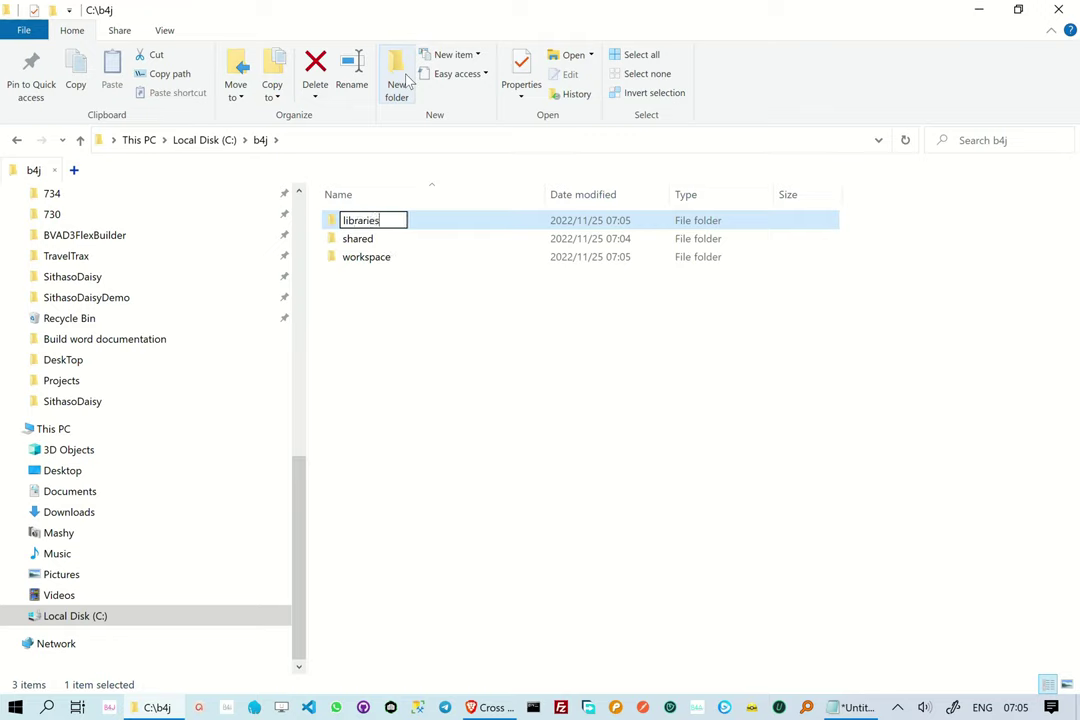
{"action": "key", "text": "Return"}
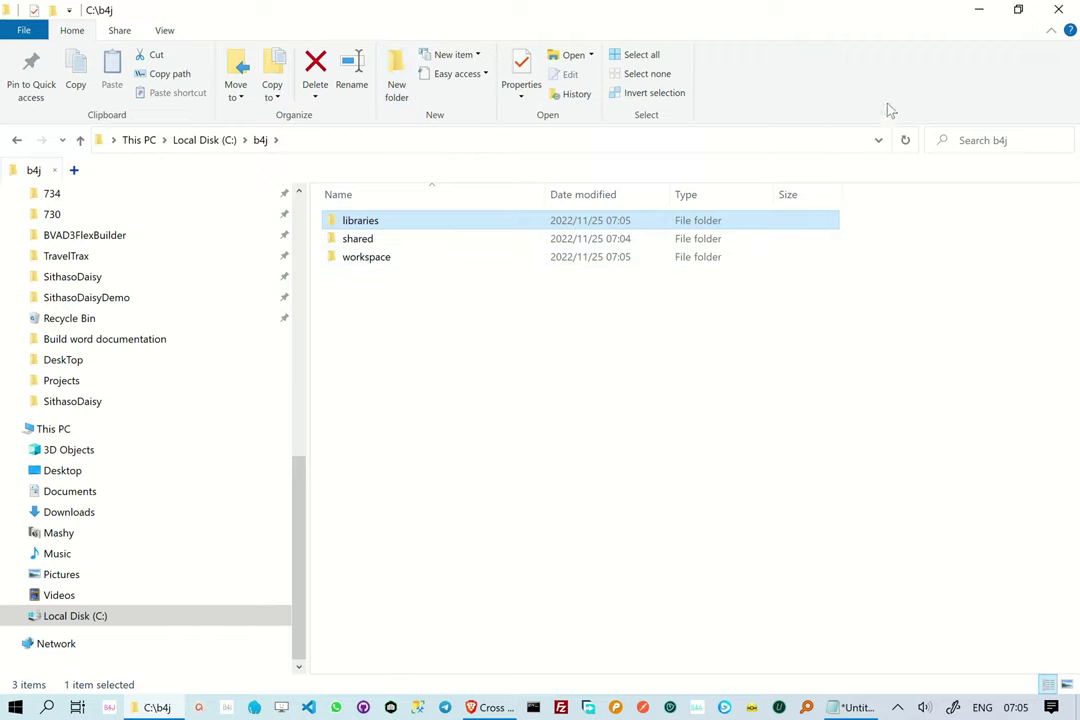
Extract SithasoDaisy.zip from the desktop's Gumroad folder into a SithasoDaisy folder beside it using 7-Zip.
{"action": "left_click", "coordinate": [1018, 9]}
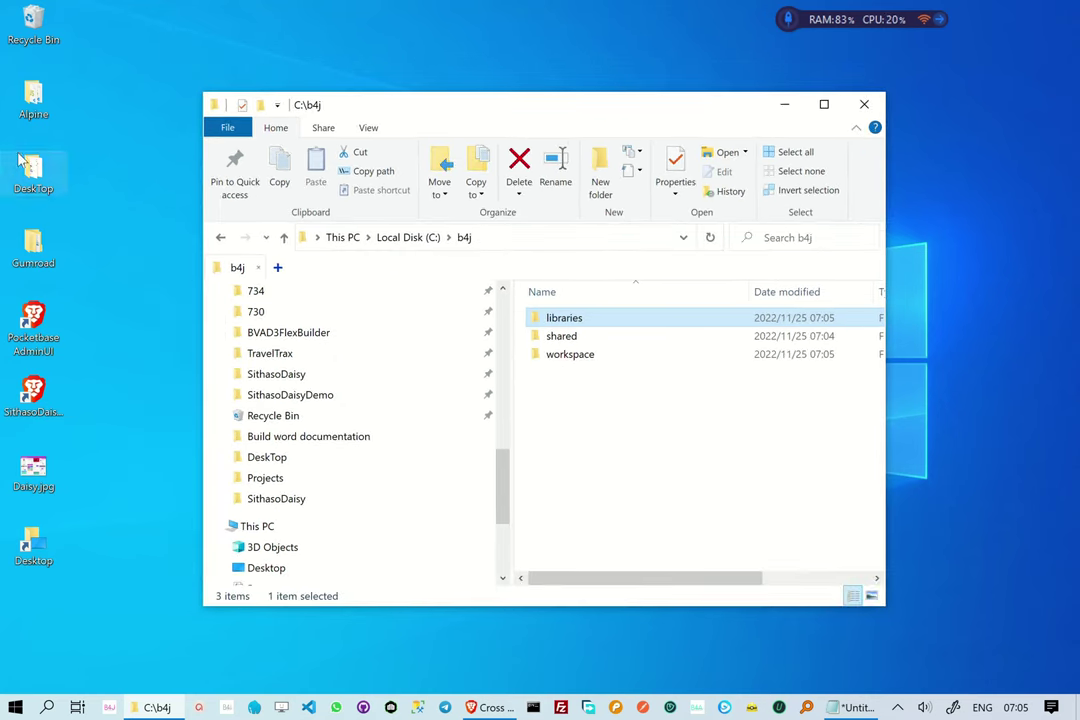
{"action": "double_click", "coordinate": [30, 246]}
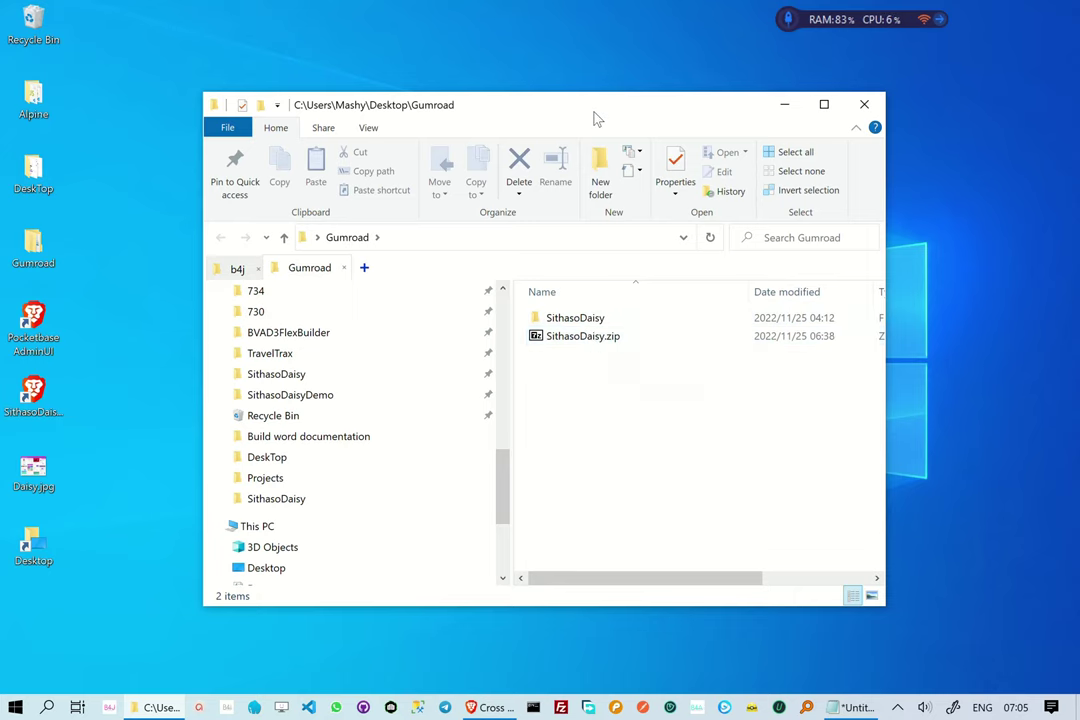
{"action": "left_click_drag", "start_coordinate": [595, 114], "coordinate": [448, 74]}
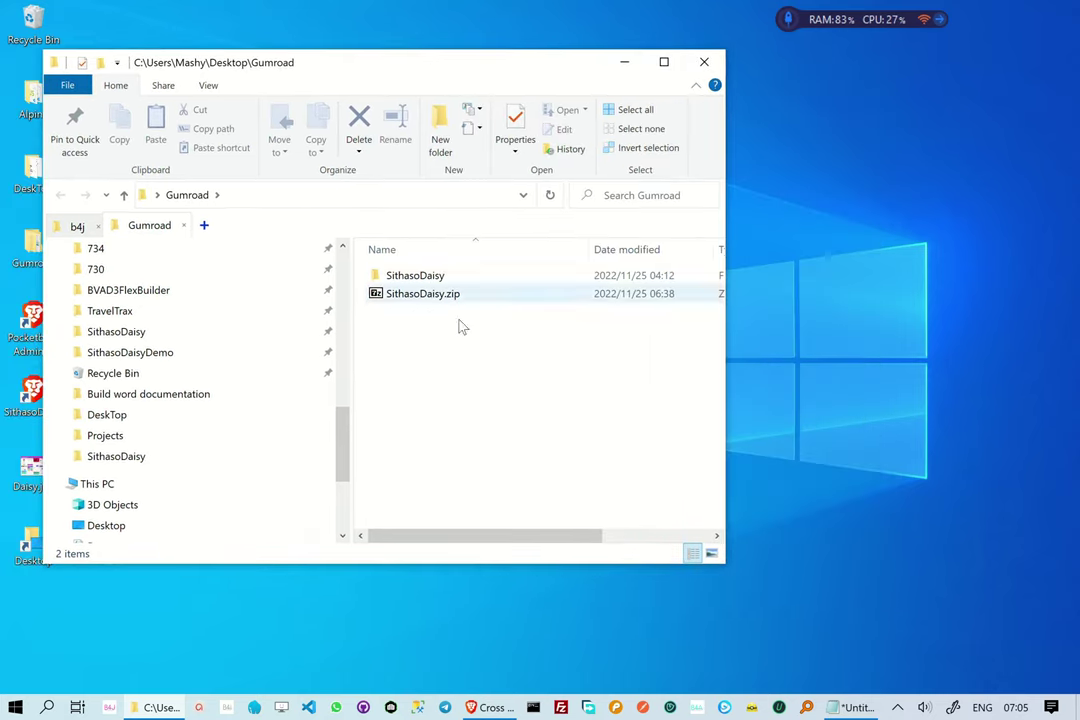
{"action": "left_click", "coordinate": [429, 292]}
{"action": "right_click", "coordinate": [429, 294]}
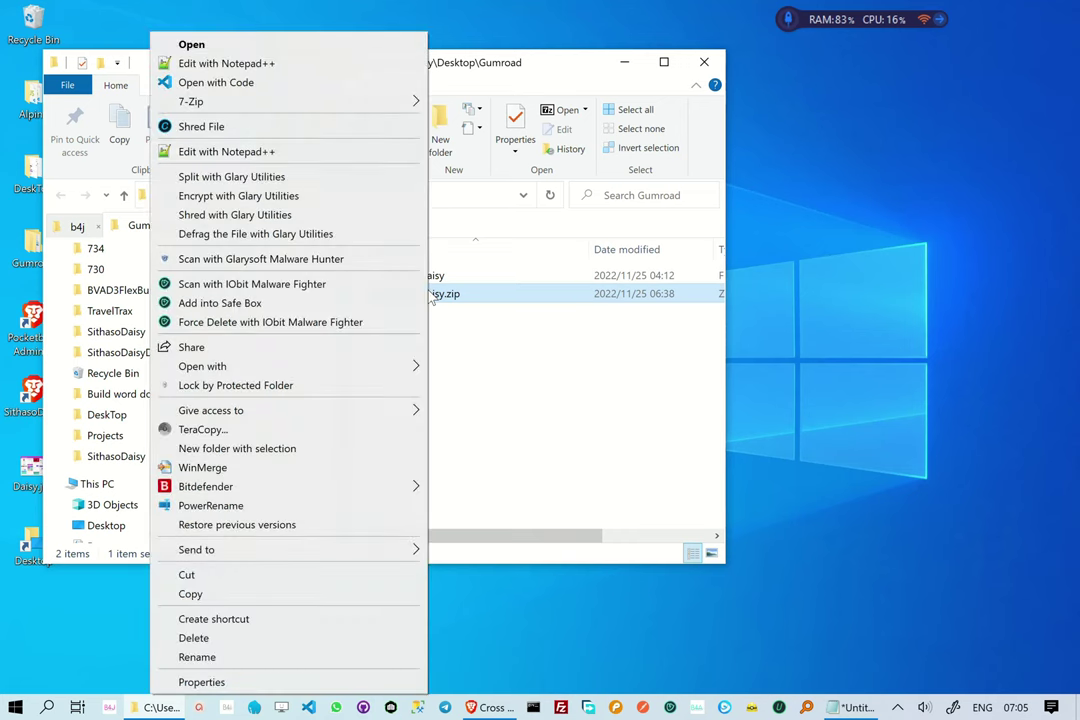
{"action": "mouse_move", "coordinate": [340, 101]}
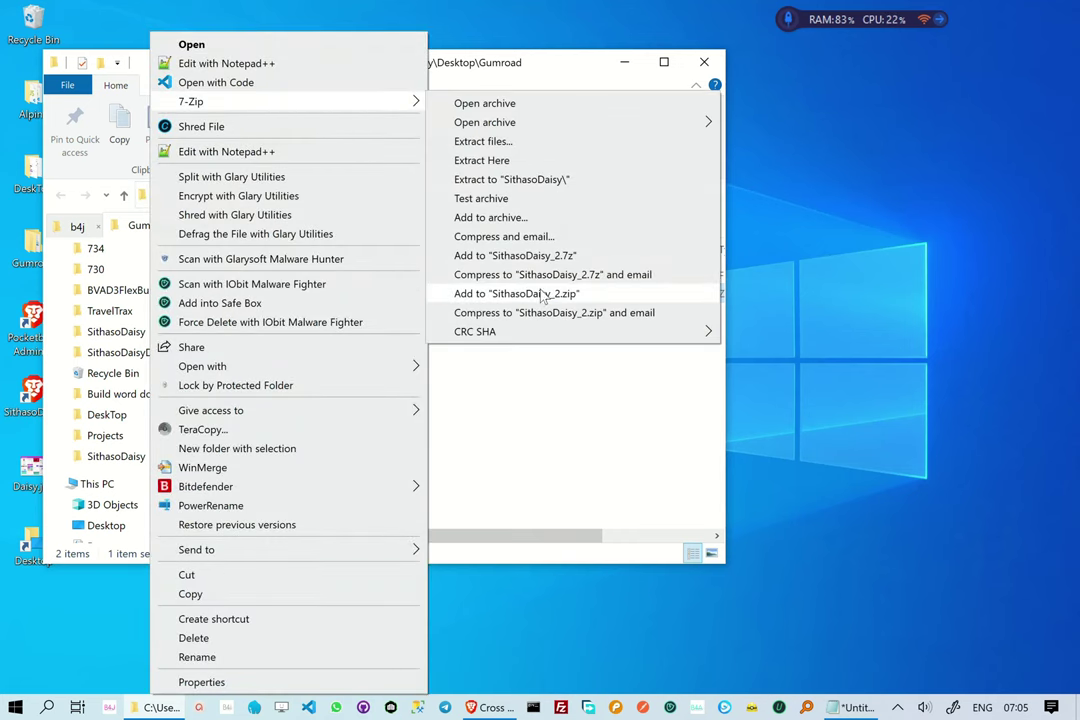
{"action": "left_click", "coordinate": [533, 180]}
{"action": "left_click", "coordinate": [535, 450]}
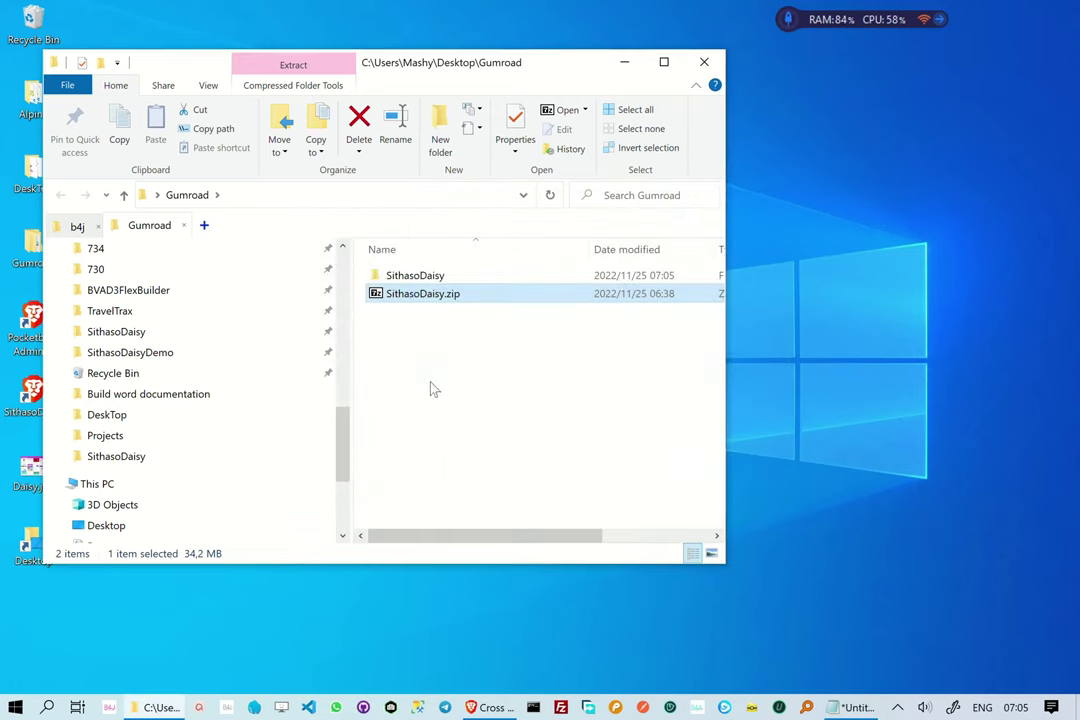
Copy SithasoDaisy.b4xlib from the extracted SithasoDaisy folder into C:\b4j\libraries, using Explorer to paste it.
{"action": "double_click", "coordinate": [420, 277]}
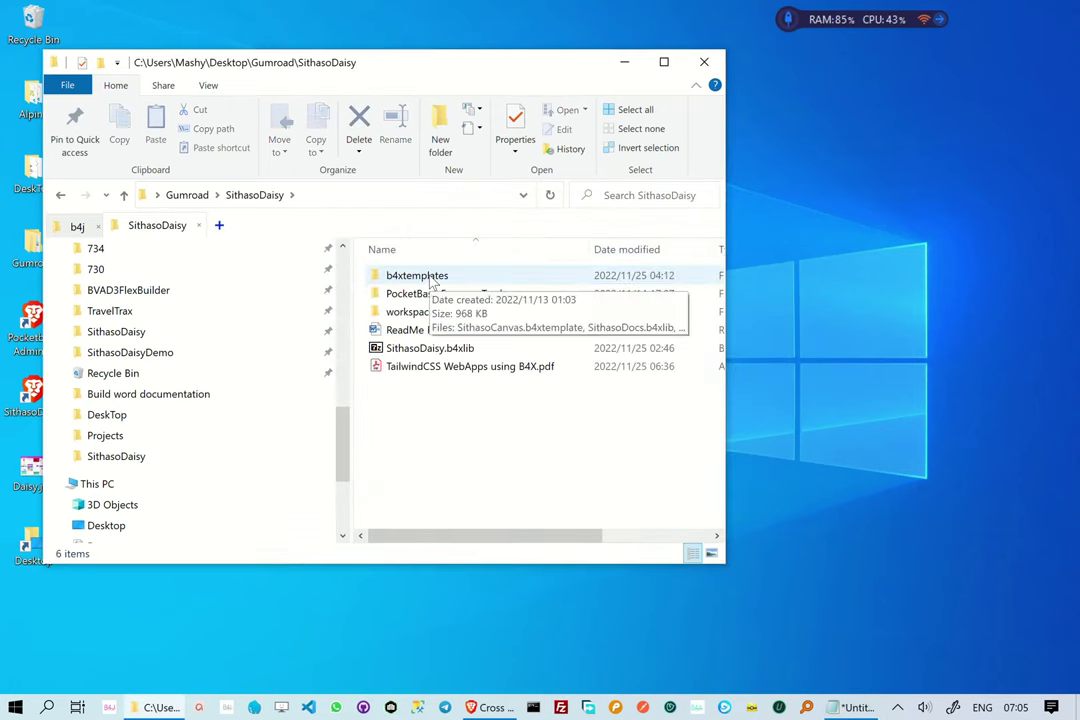
{"action": "left_click", "coordinate": [459, 357]}
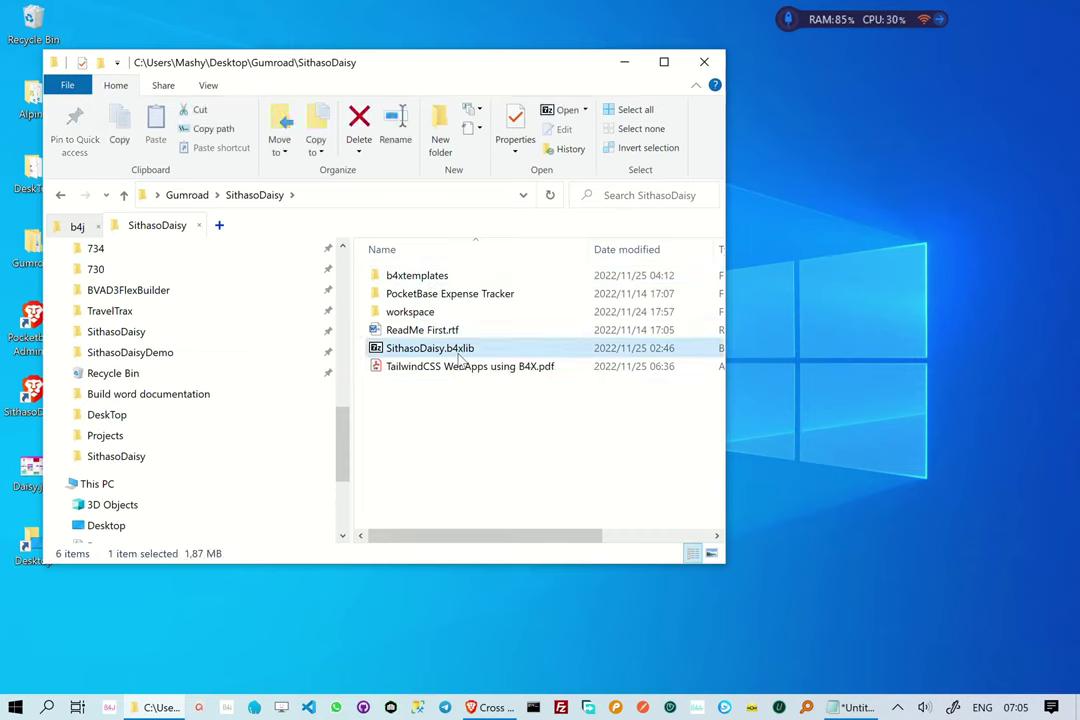
{"action": "left_click", "coordinate": [124, 129]}
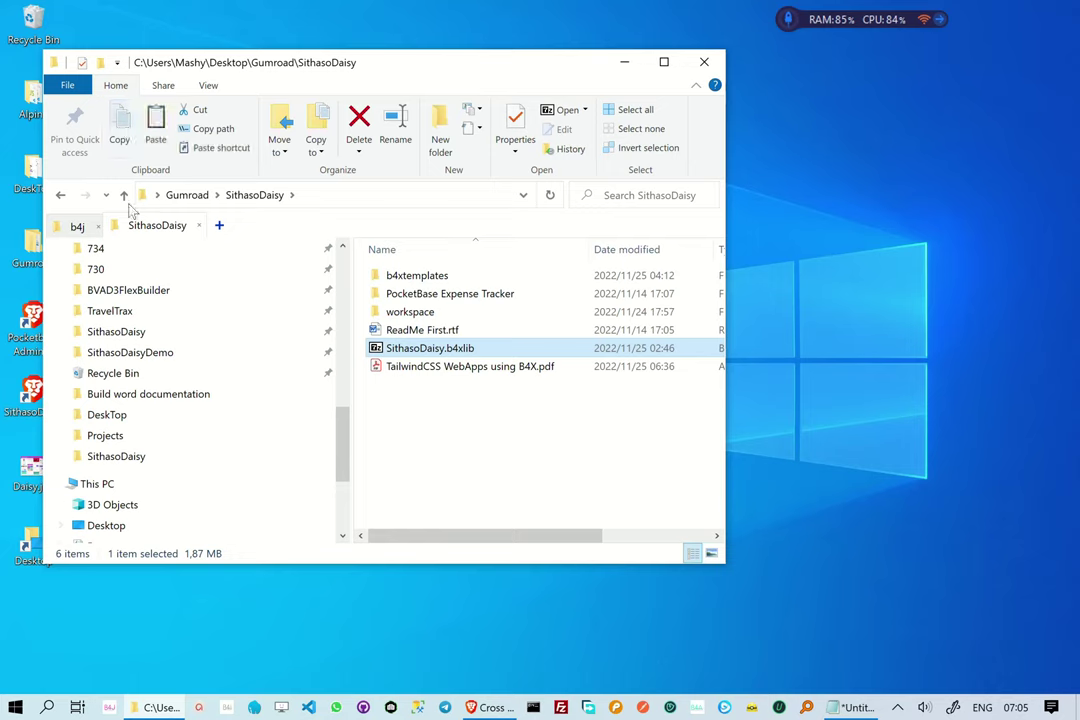
{"action": "left_click", "coordinate": [77, 227]}
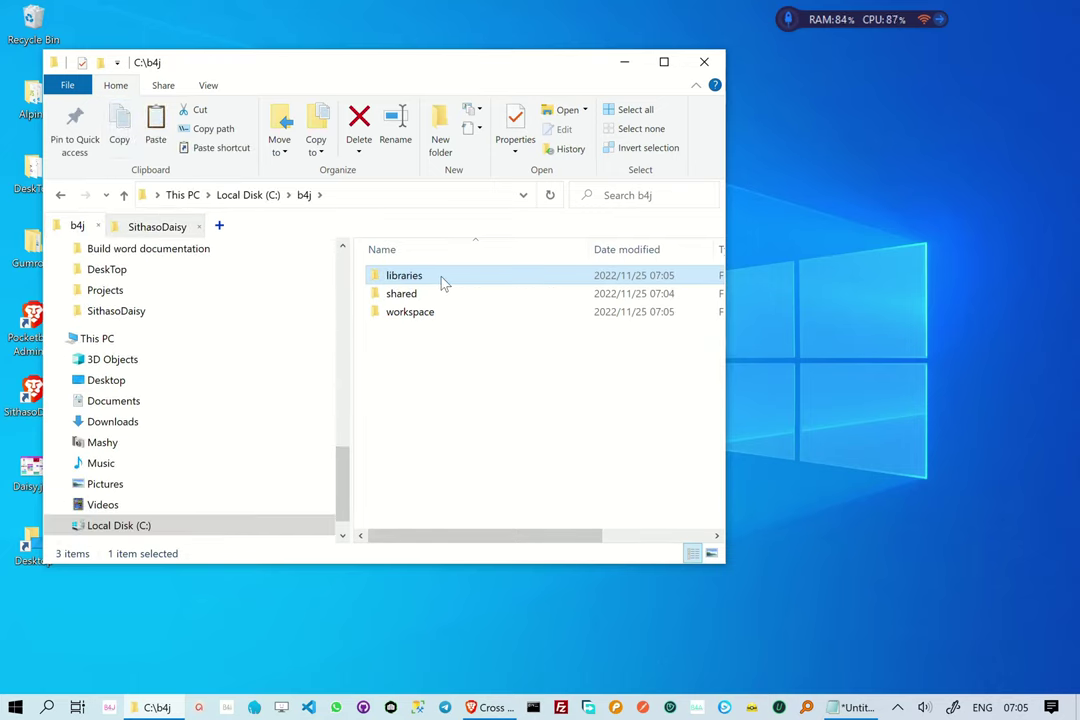
{"action": "double_click", "coordinate": [404, 276]}
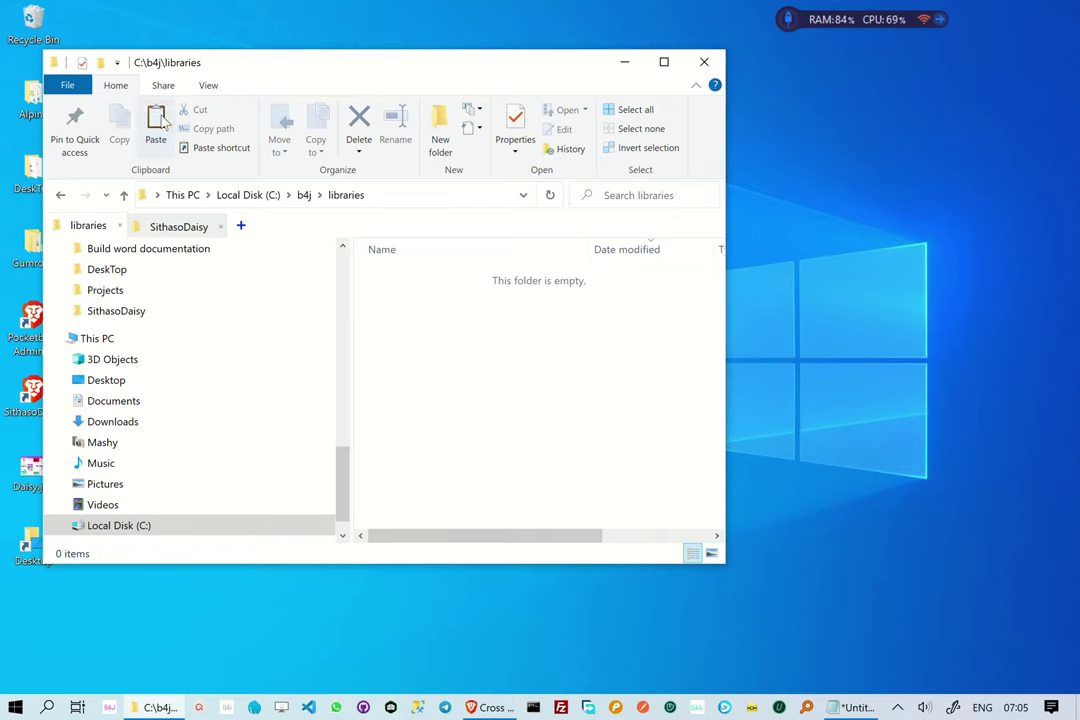
{"action": "left_click", "coordinate": [157, 124]}
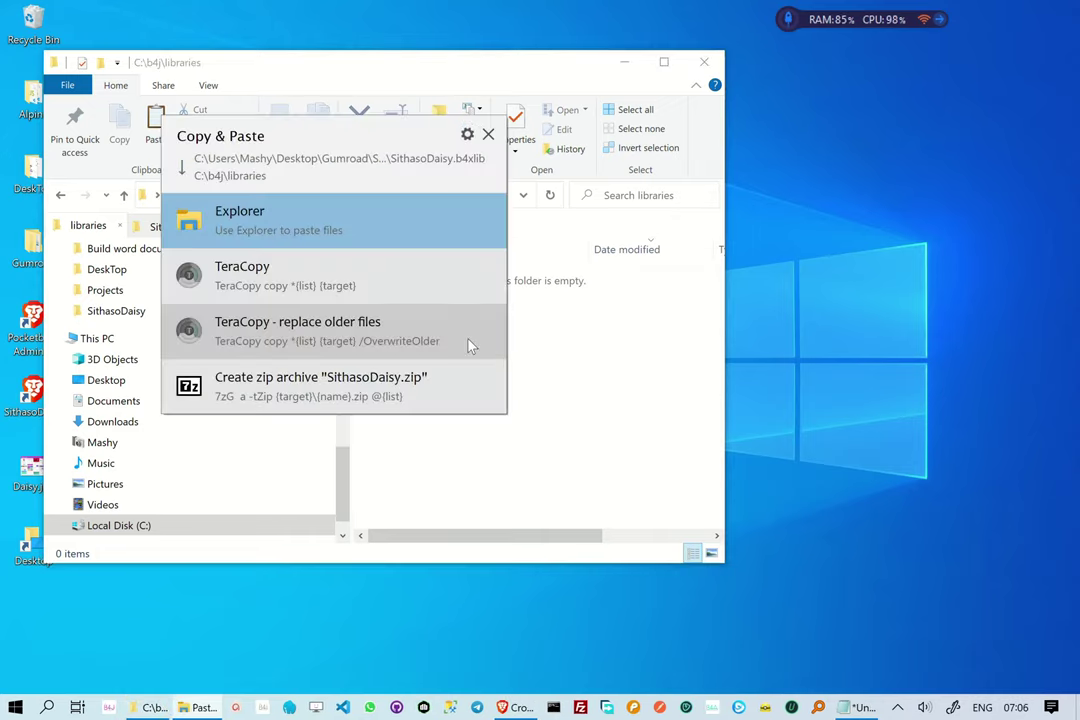
{"action": "left_click", "coordinate": [282, 222]}
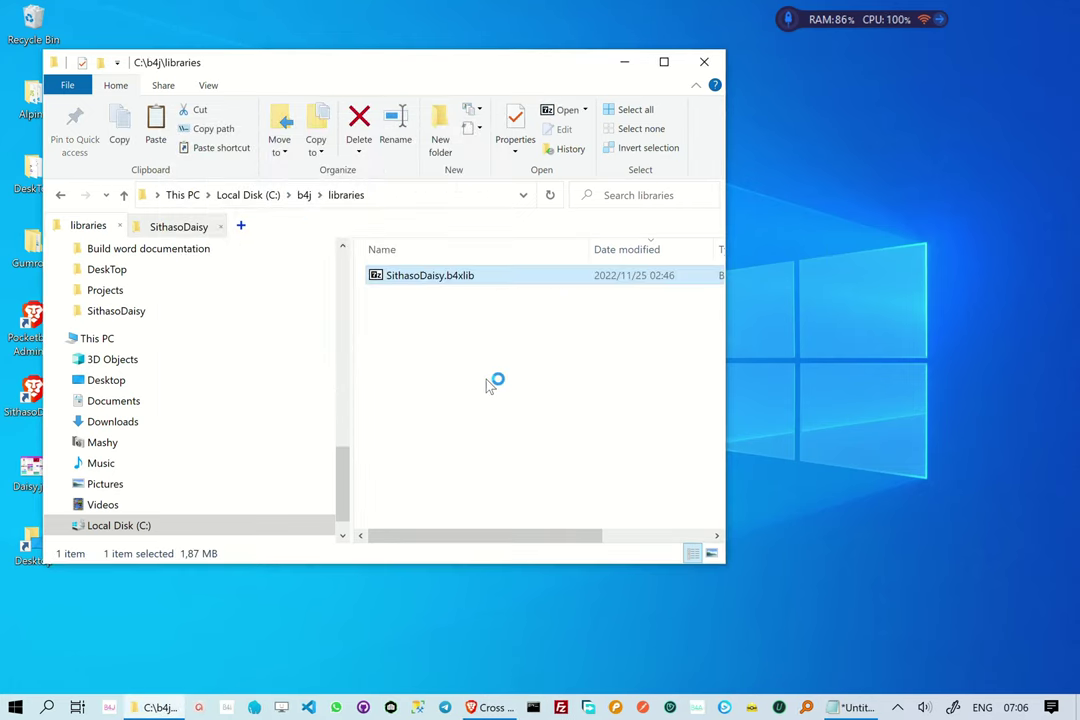
{"action": "left_click", "coordinate": [397, 196]}
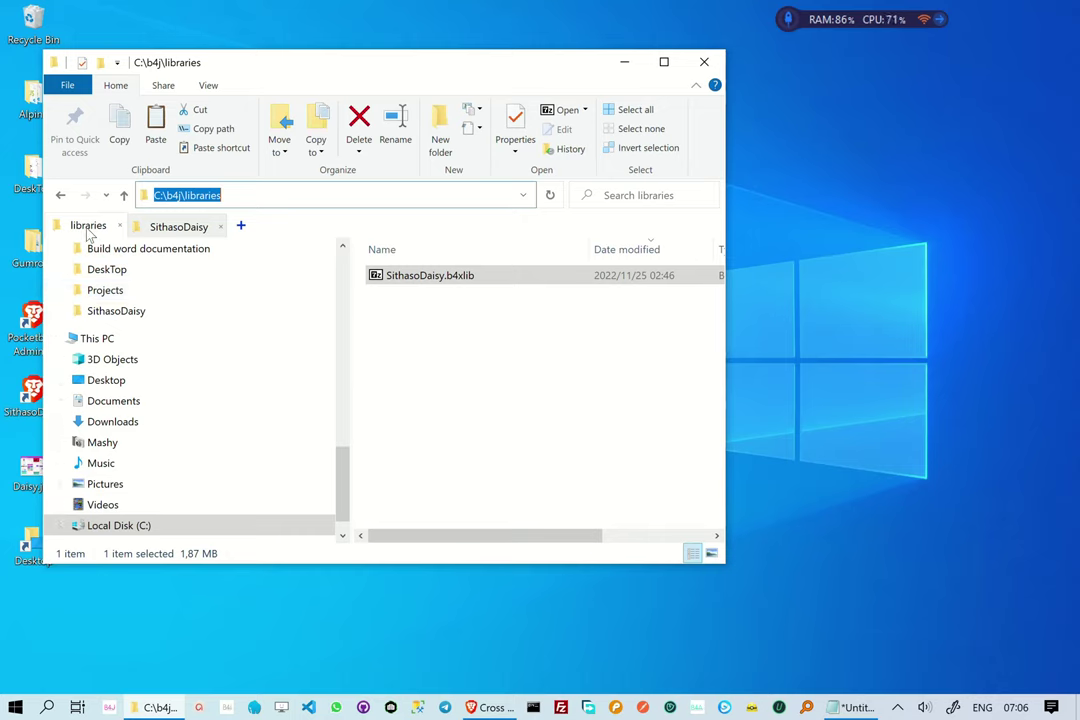
Copy all files from the SithasoDaisy b4xtemplates folder into C:\b4j\libraries, using Explorer to paste them.
{"action": "left_click", "coordinate": [180, 229]}
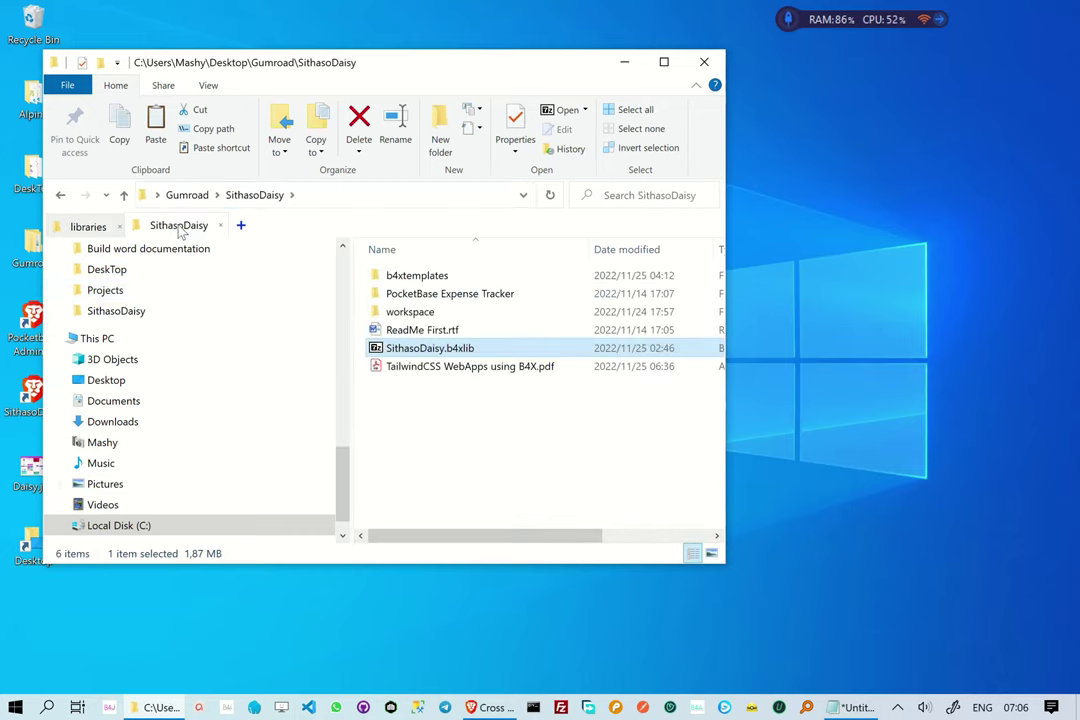
{"action": "double_click", "coordinate": [420, 276]}
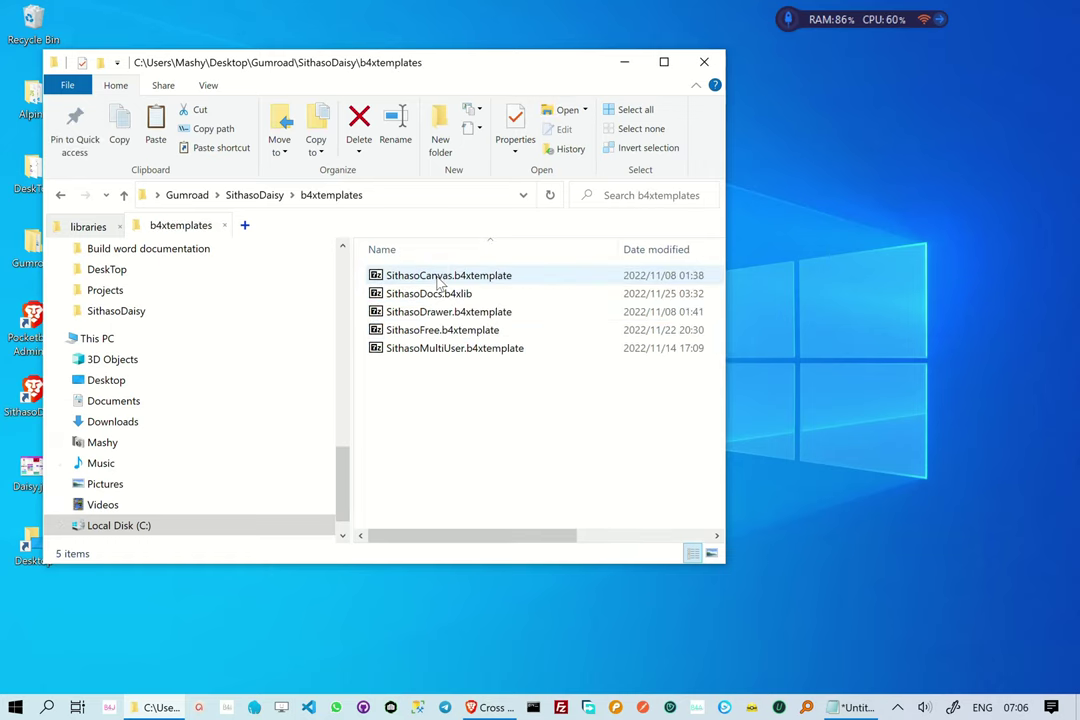
{"action": "key", "text": "ctrl+a"}
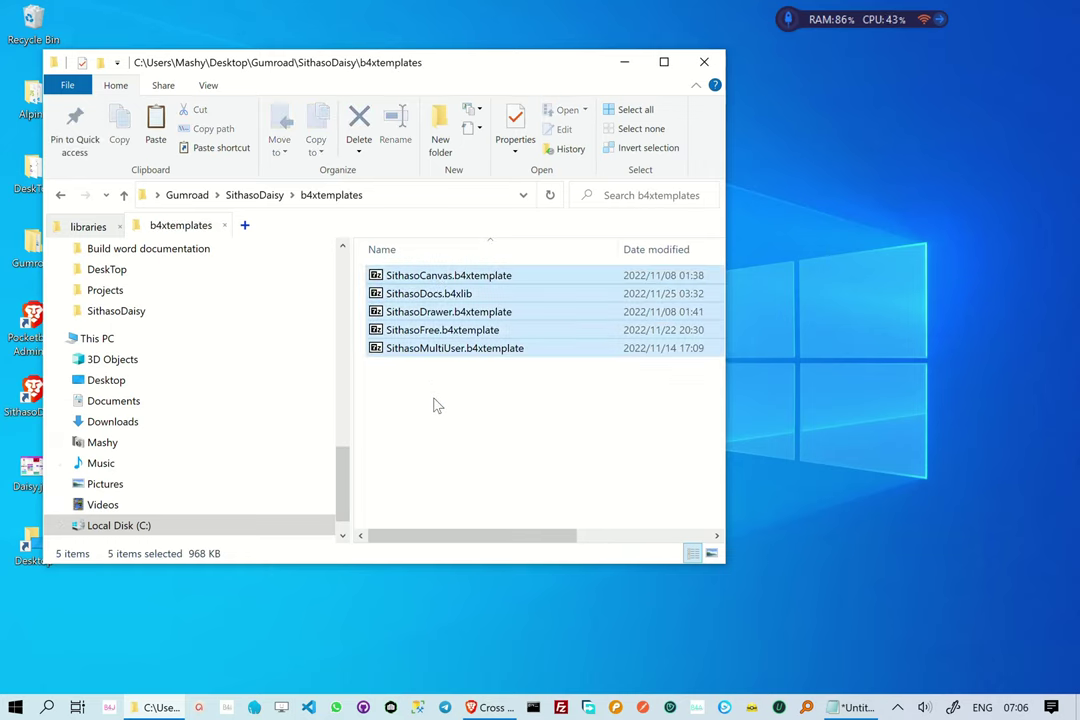
{"action": "left_click", "coordinate": [113, 122]}
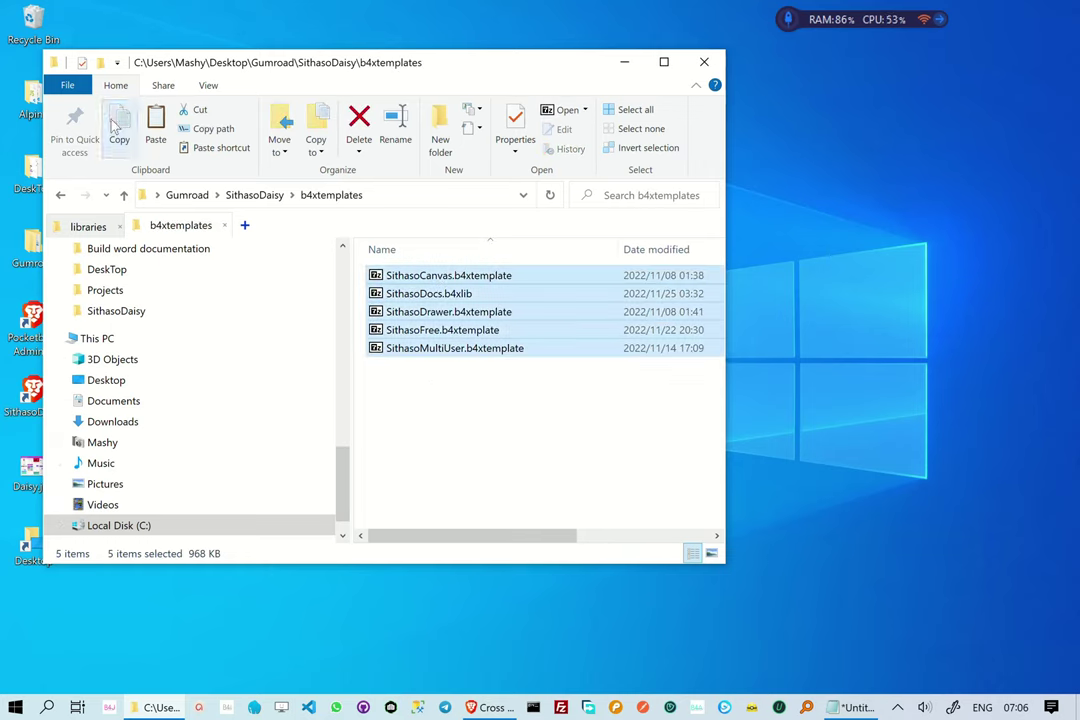
{"action": "left_click", "coordinate": [88, 226]}
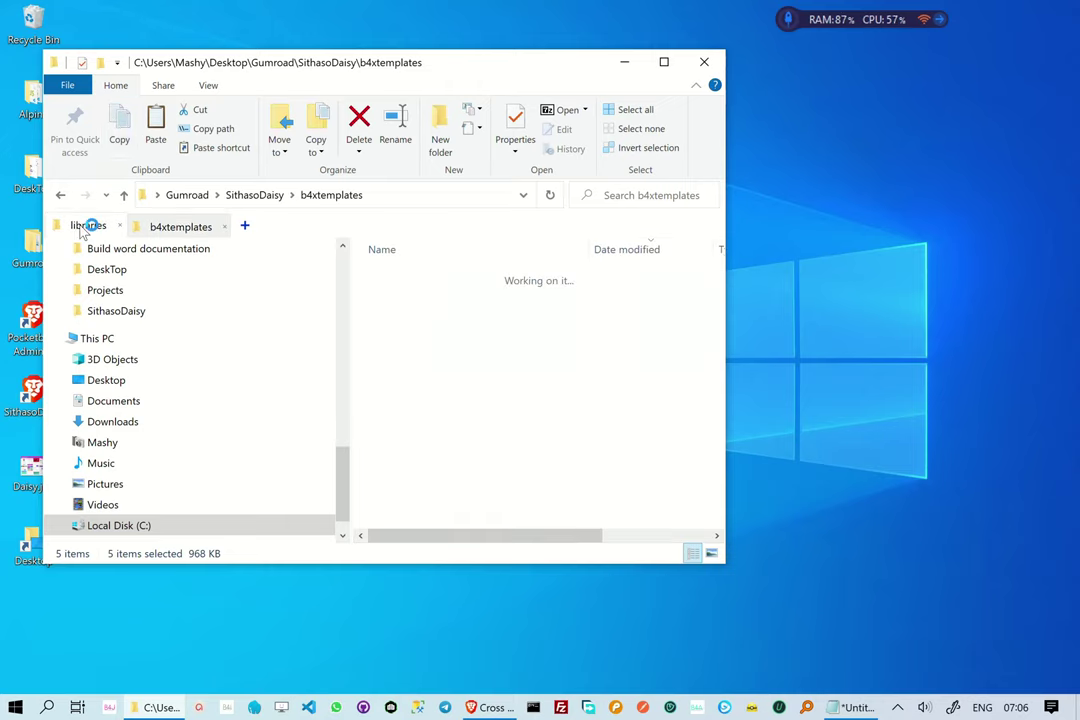
{"action": "left_click", "coordinate": [477, 405]}
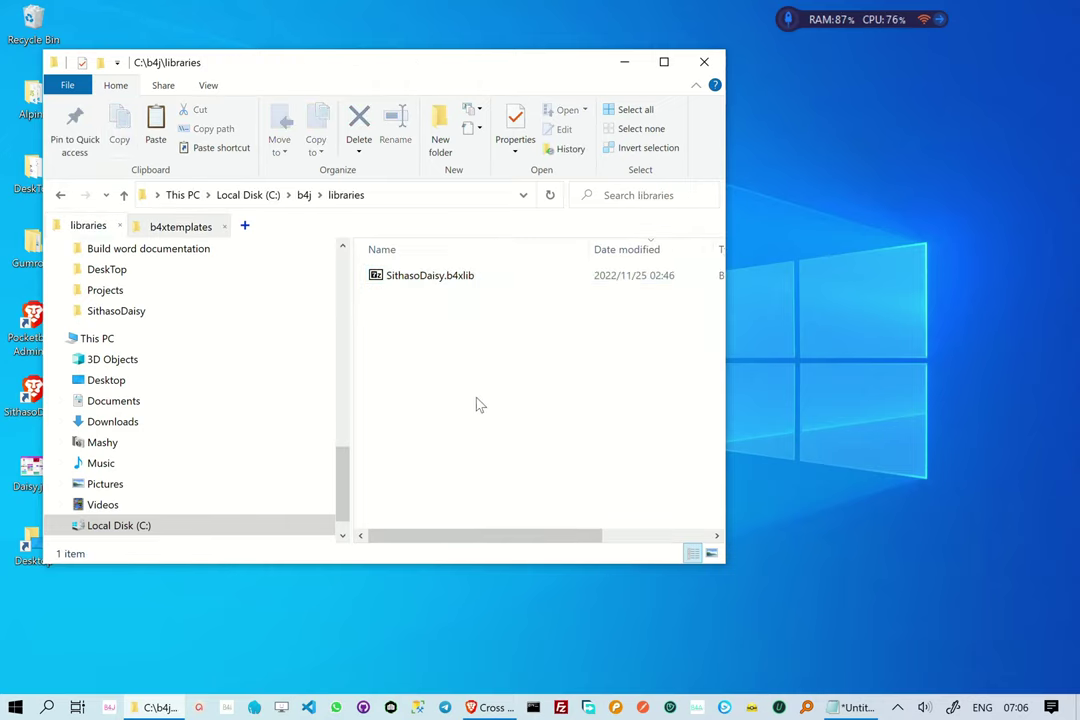
{"action": "left_click", "coordinate": [156, 120]}
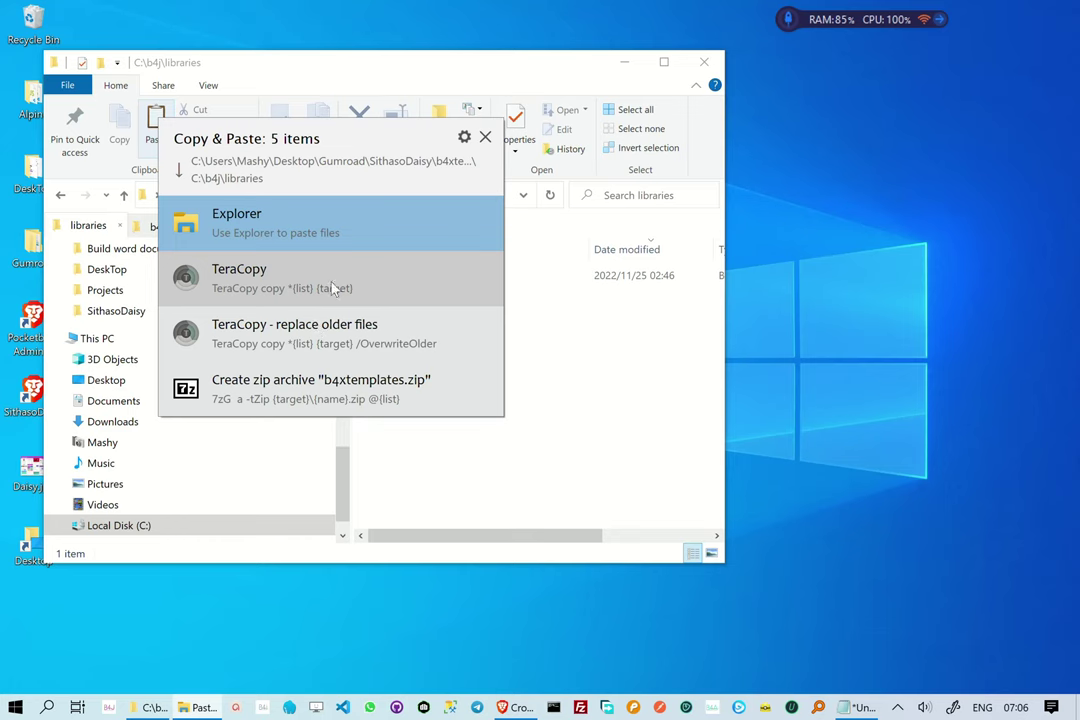
{"action": "left_click", "coordinate": [328, 219]}
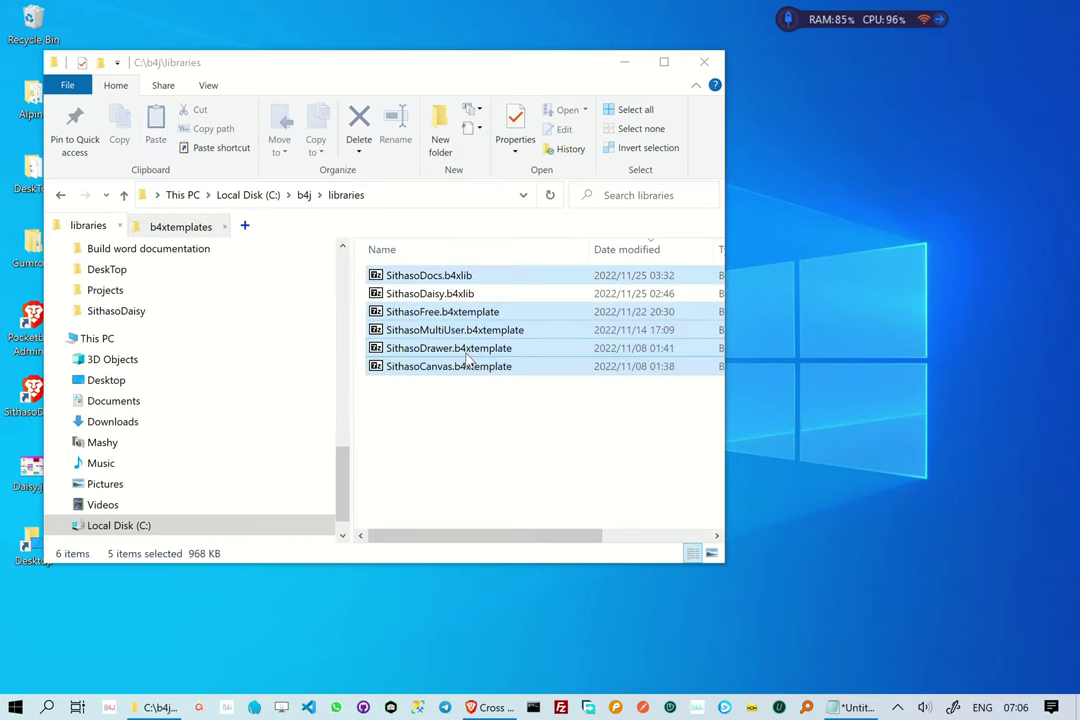
Copy all the project zip files from the extracted SithasoDaisy workspace folder into C:\b4j\workspace, using Explorer to paste them.
{"action": "left_click", "coordinate": [483, 422]}
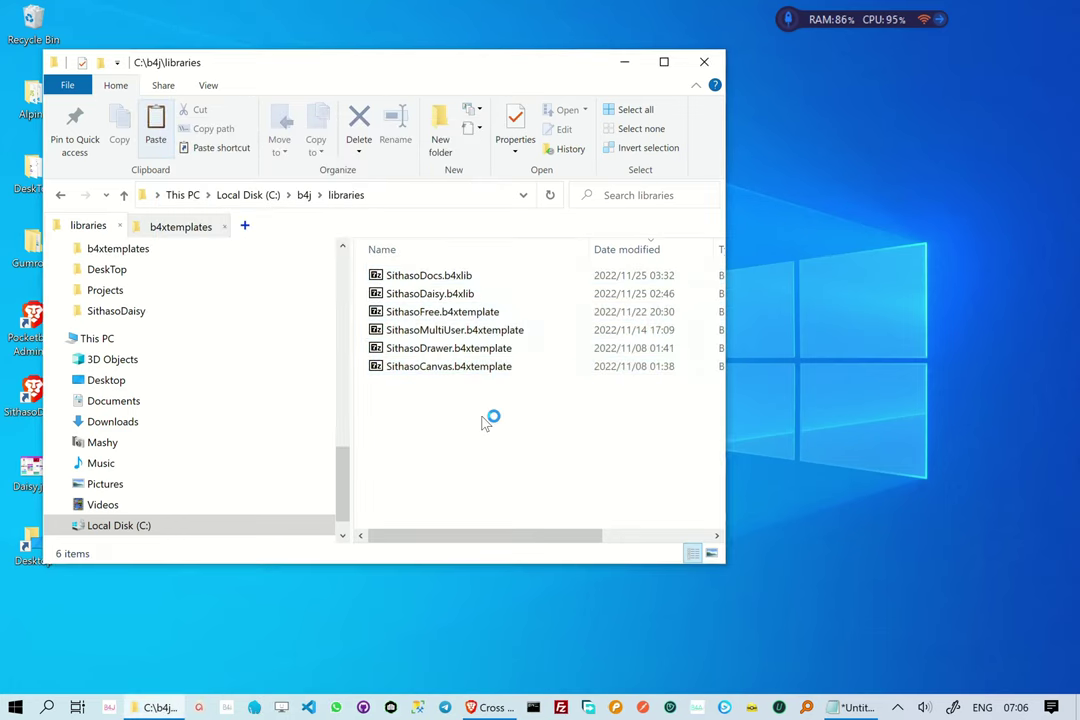
{"action": "left_click", "coordinate": [181, 225]}
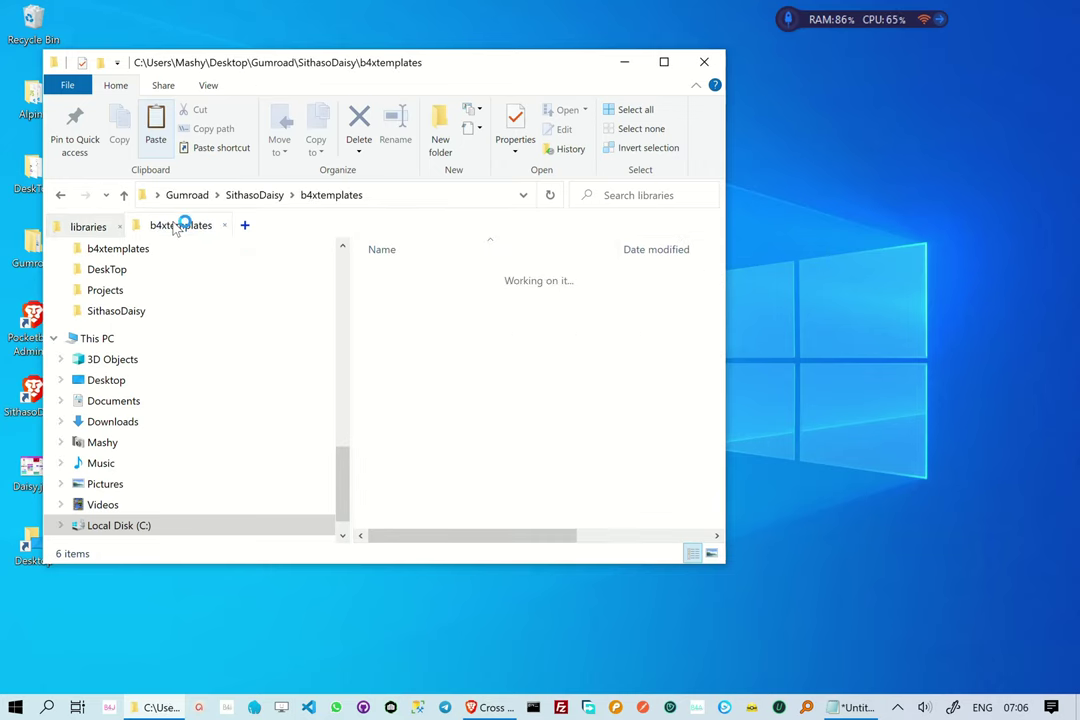
{"action": "left_click", "coordinate": [256, 195]}
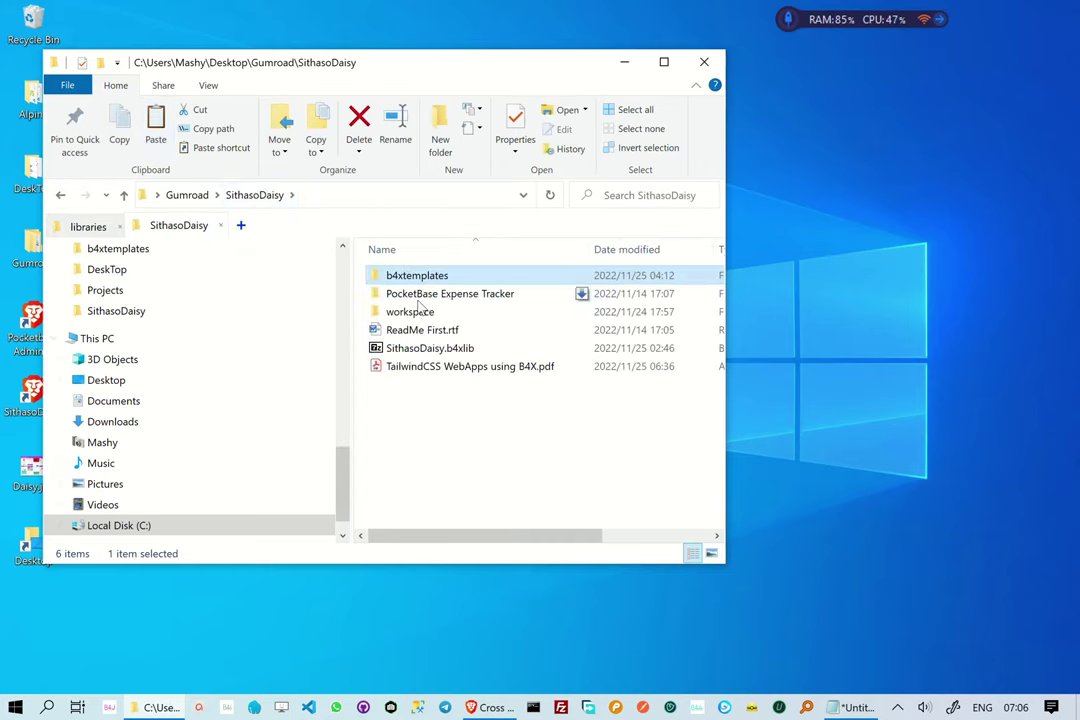
{"action": "double_click", "coordinate": [430, 311]}
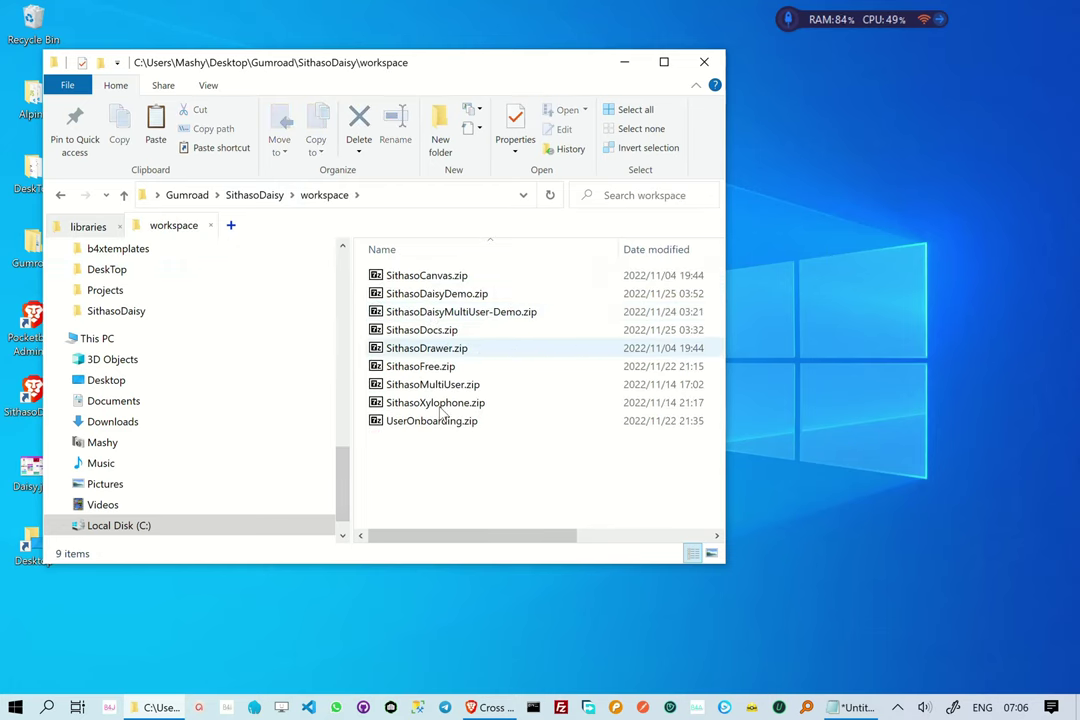
{"action": "key", "text": "ctrl+a"}
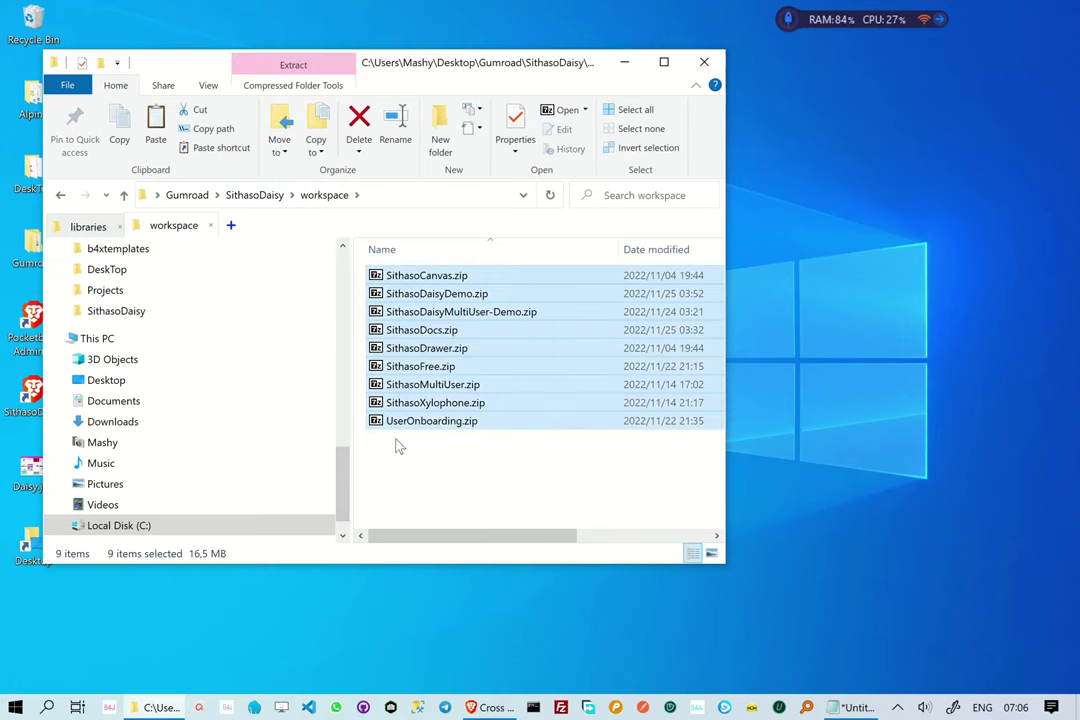
{"action": "left_click", "coordinate": [118, 125]}
{"action": "left_click", "coordinate": [90, 226]}
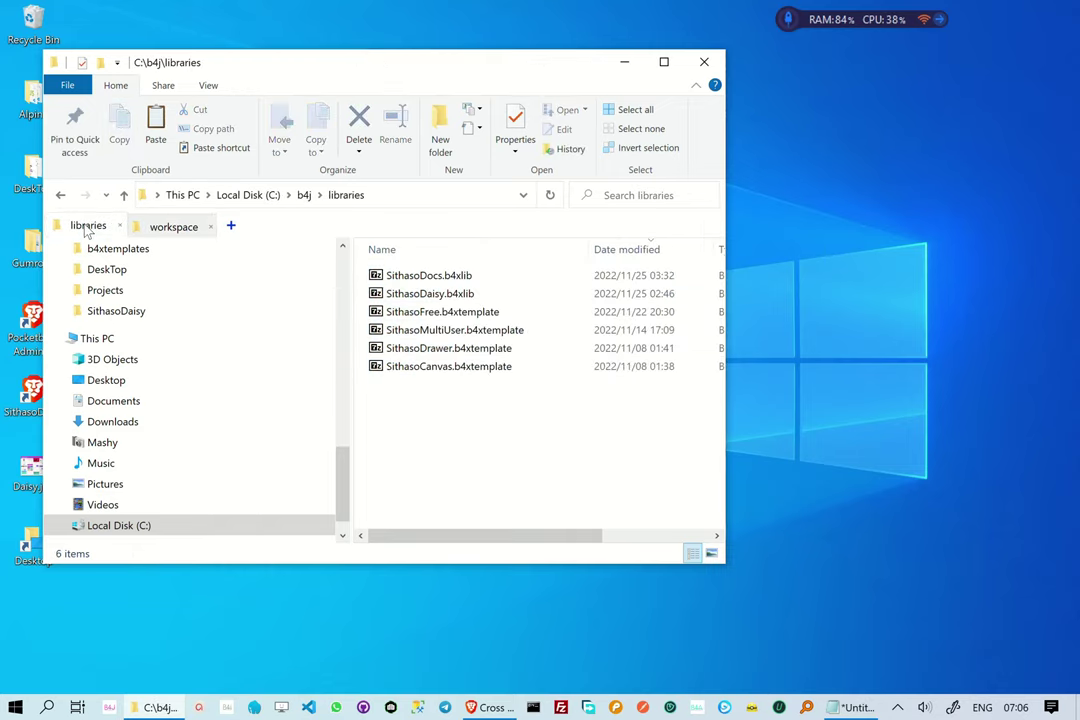
{"action": "left_click", "coordinate": [301, 199]}
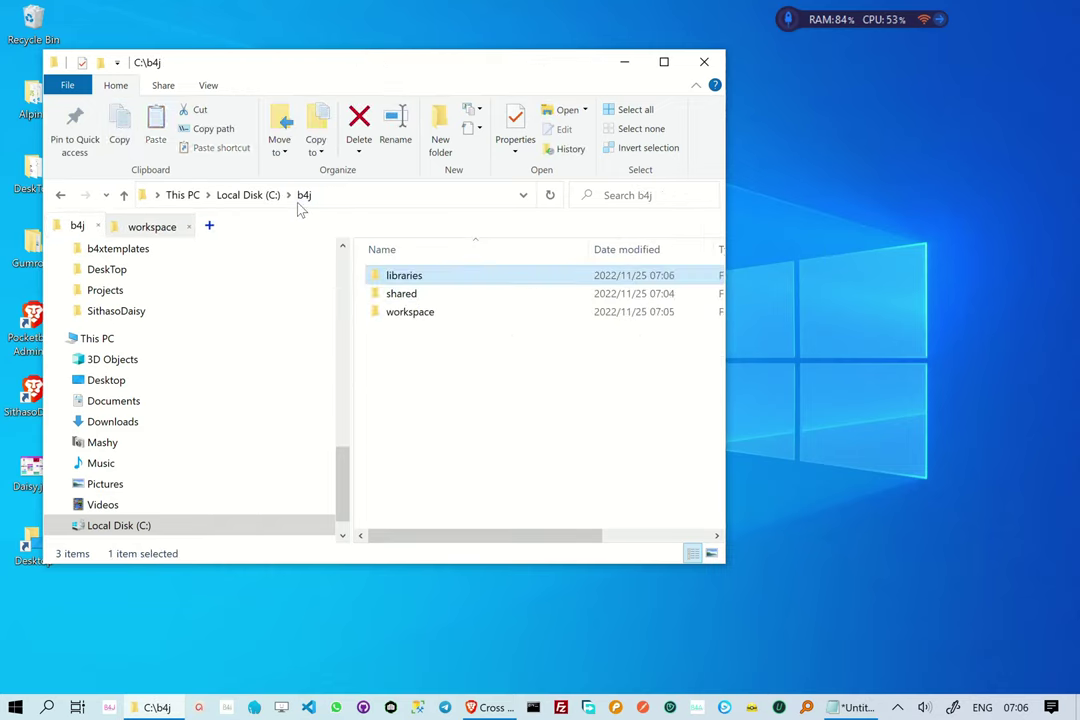
{"action": "left_click", "coordinate": [413, 313]}
{"action": "double_click", "coordinate": [413, 313]}
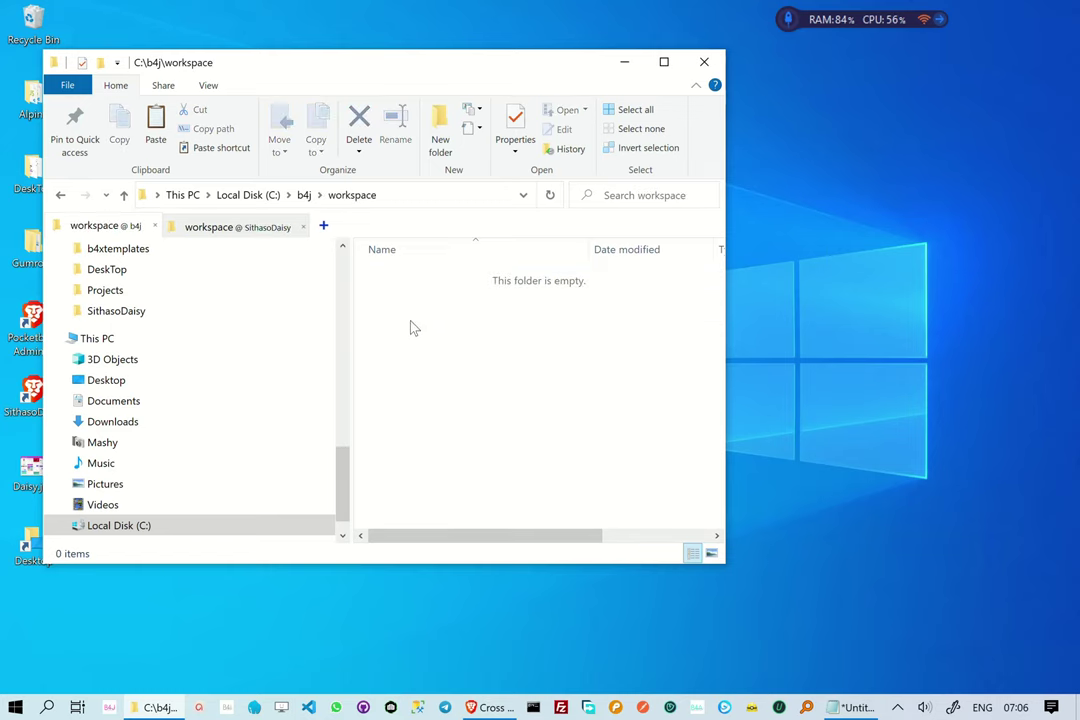
{"action": "left_click", "coordinate": [157, 135]}
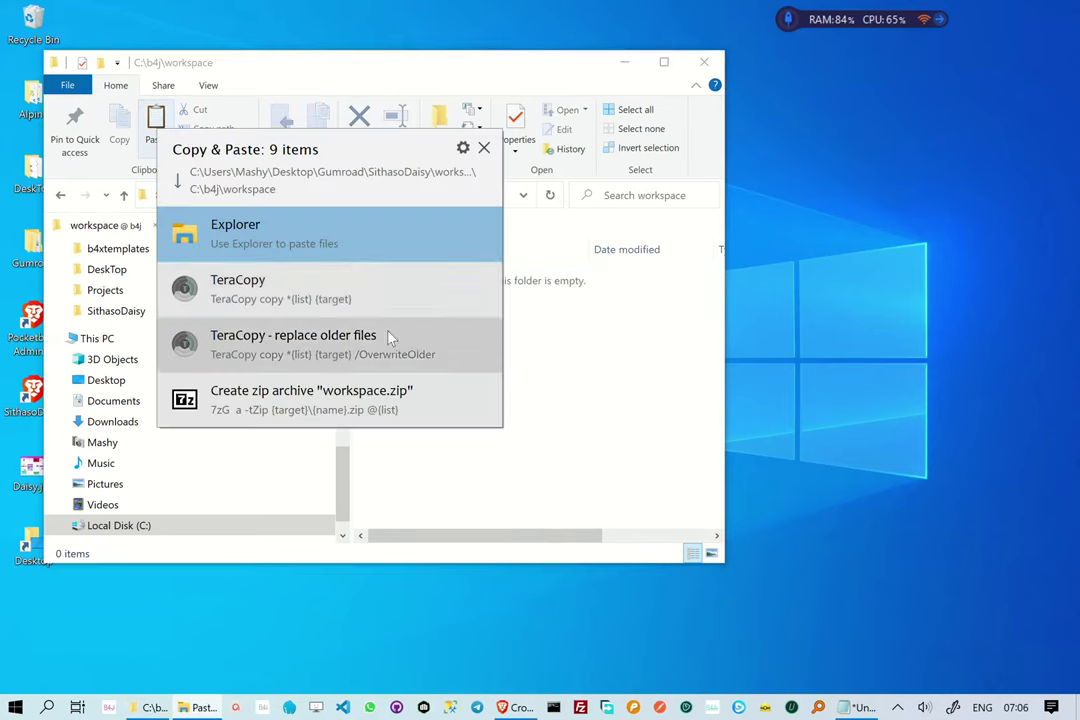
{"action": "left_click", "coordinate": [345, 253]}
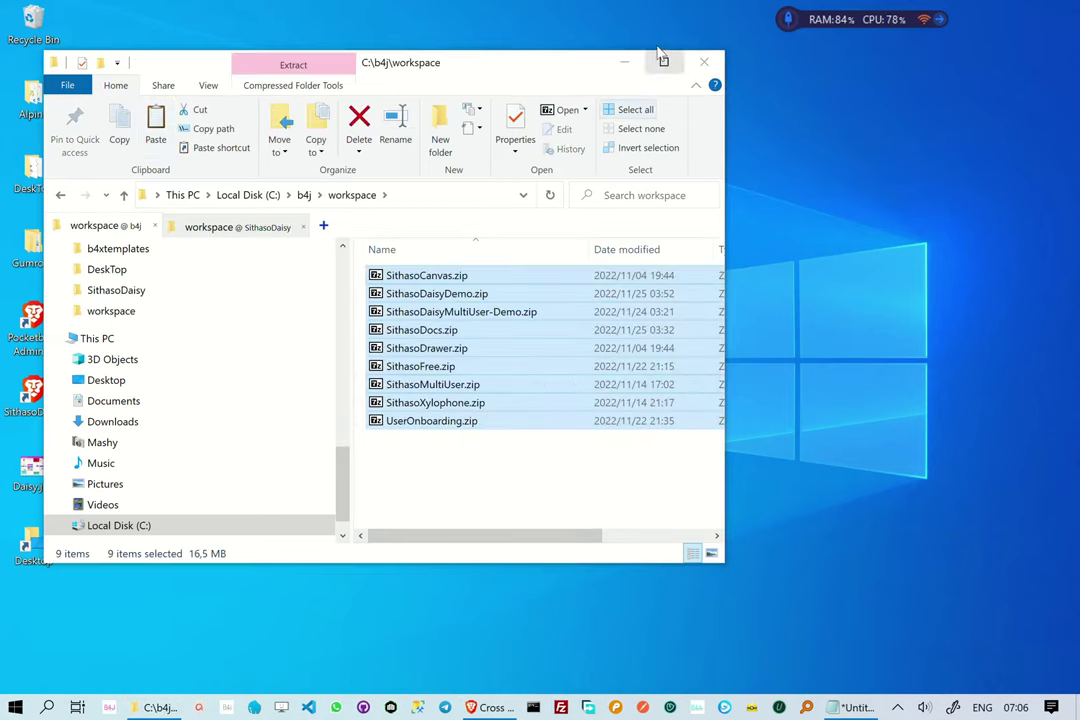
{"action": "left_click", "coordinate": [663, 62]}
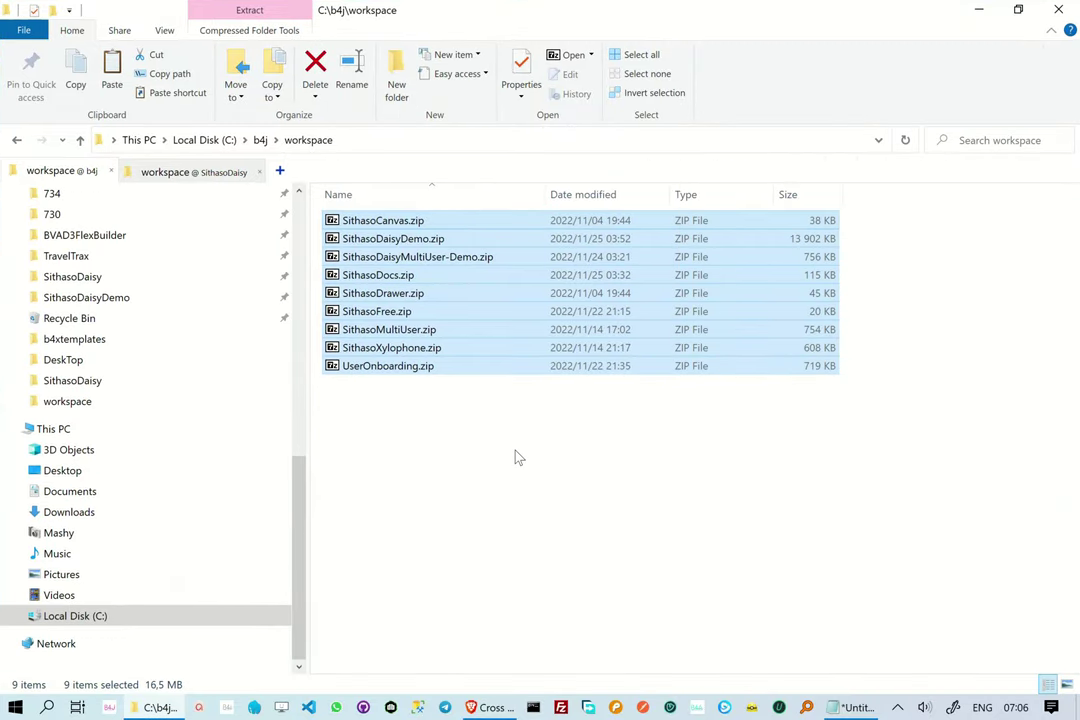
{"action": "left_click", "coordinate": [375, 383]}
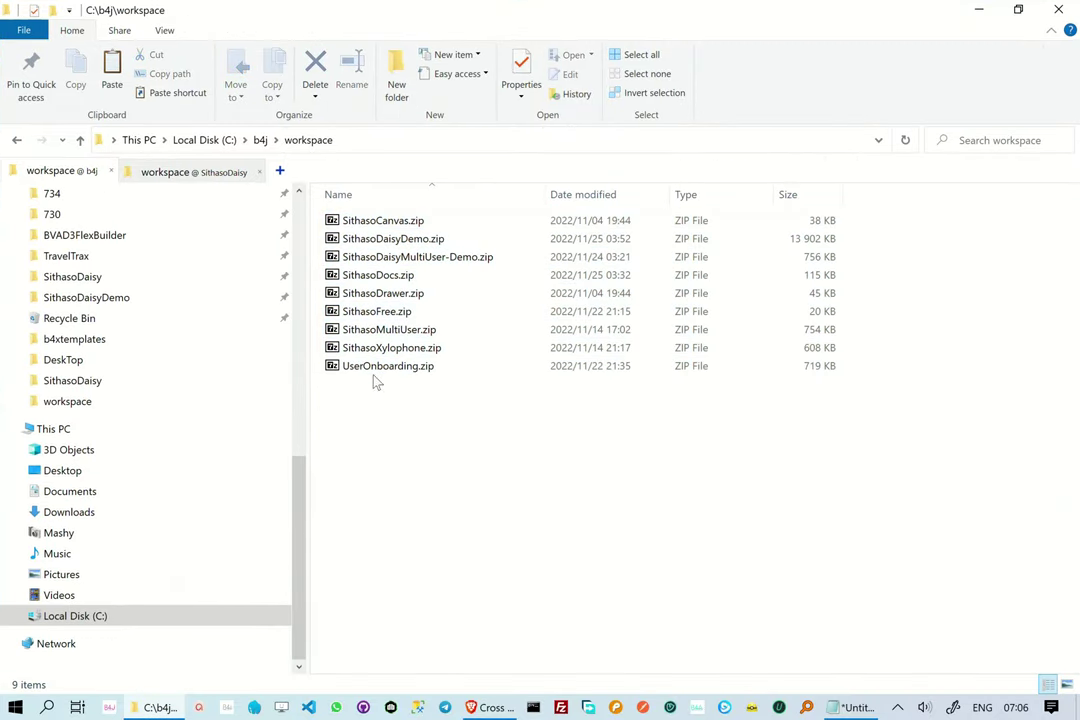
Review the C:\b4j\workspace path and the contents of the shared and libraries folders, returning to C:\b4j.
{"action": "left_click", "coordinate": [398, 141]}
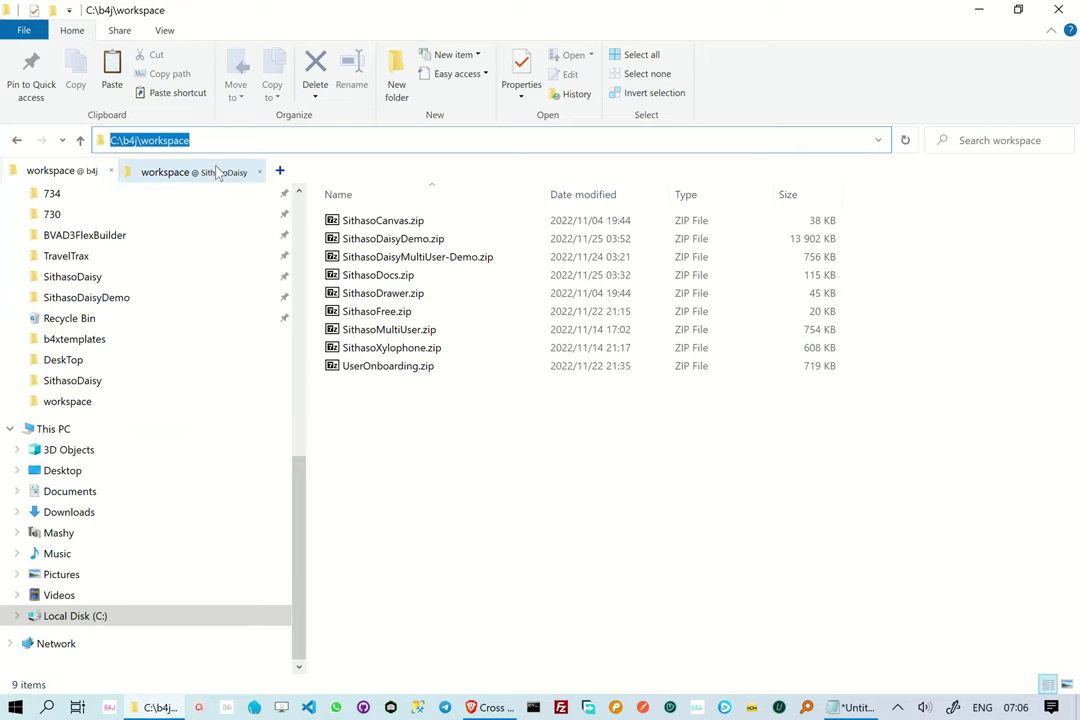
{"action": "left_click", "coordinate": [18, 141]}
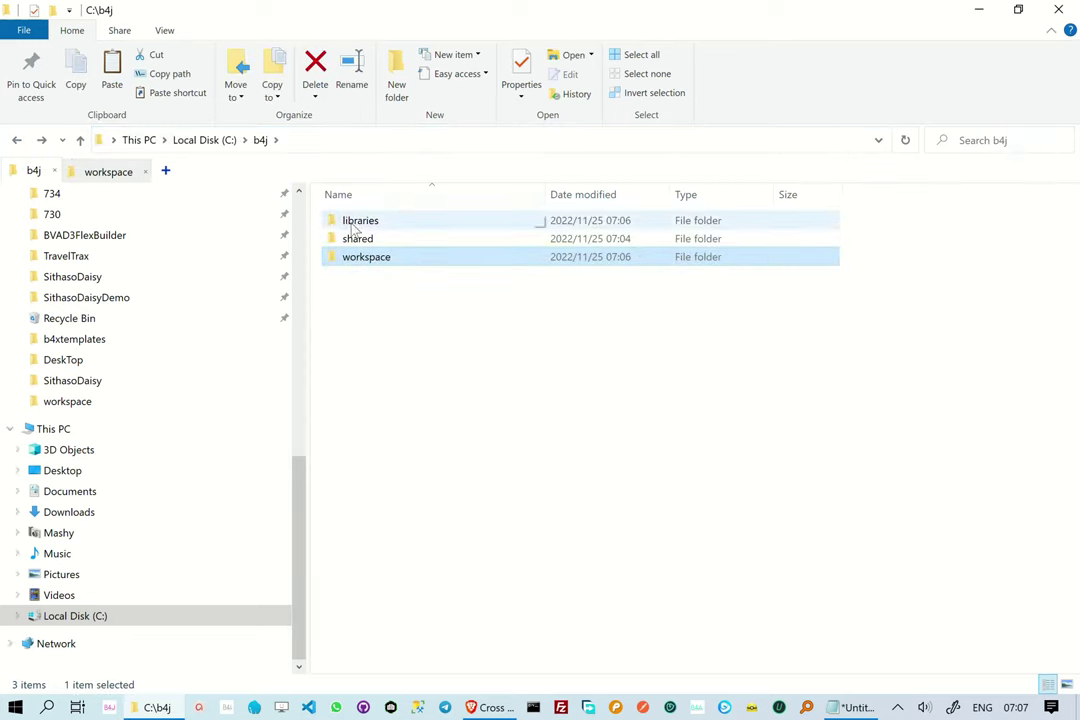
{"action": "left_click", "coordinate": [376, 242]}
{"action": "double_click", "coordinate": [376, 242]}
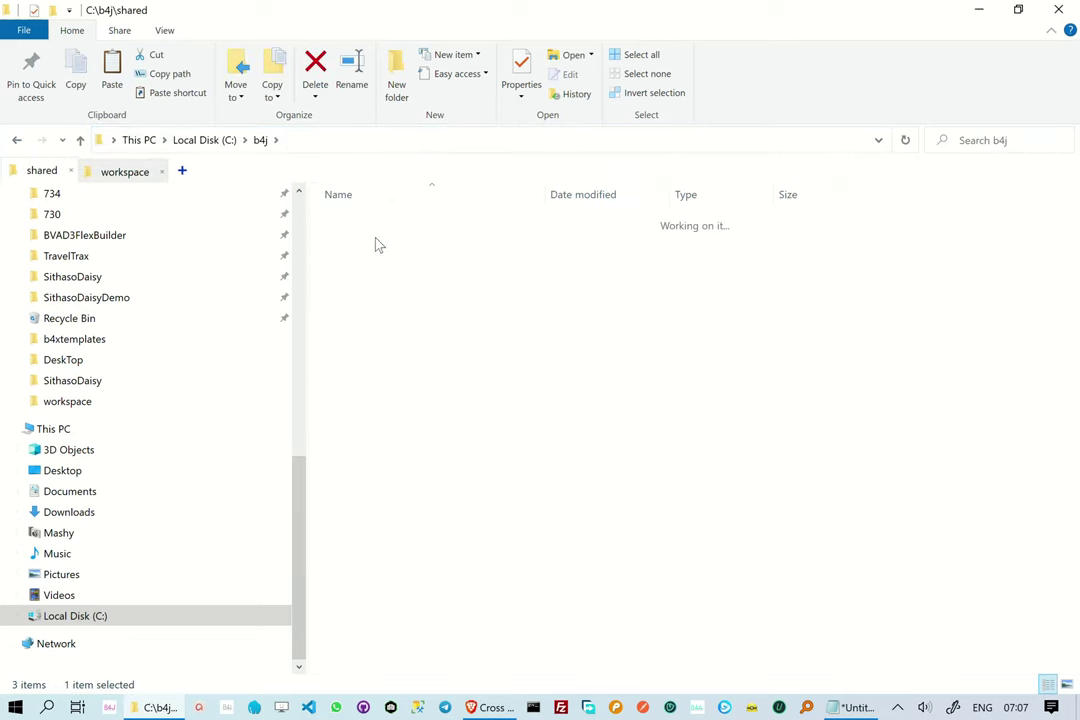
{"action": "left_click", "coordinate": [260, 140]}
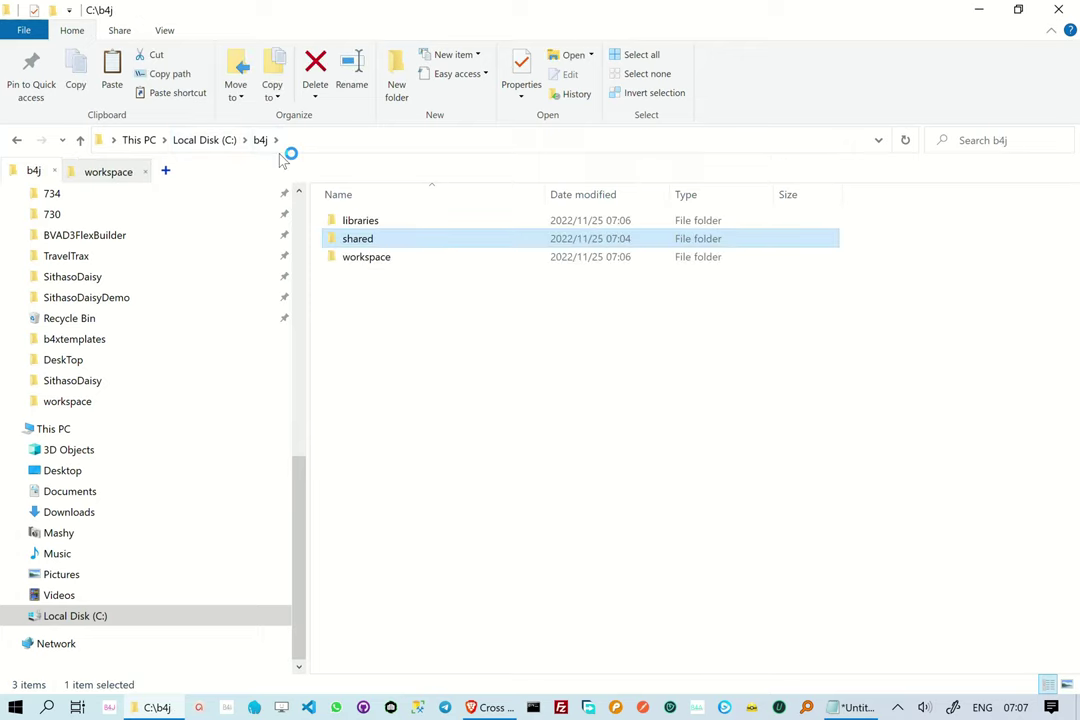
{"action": "left_click", "coordinate": [397, 228]}
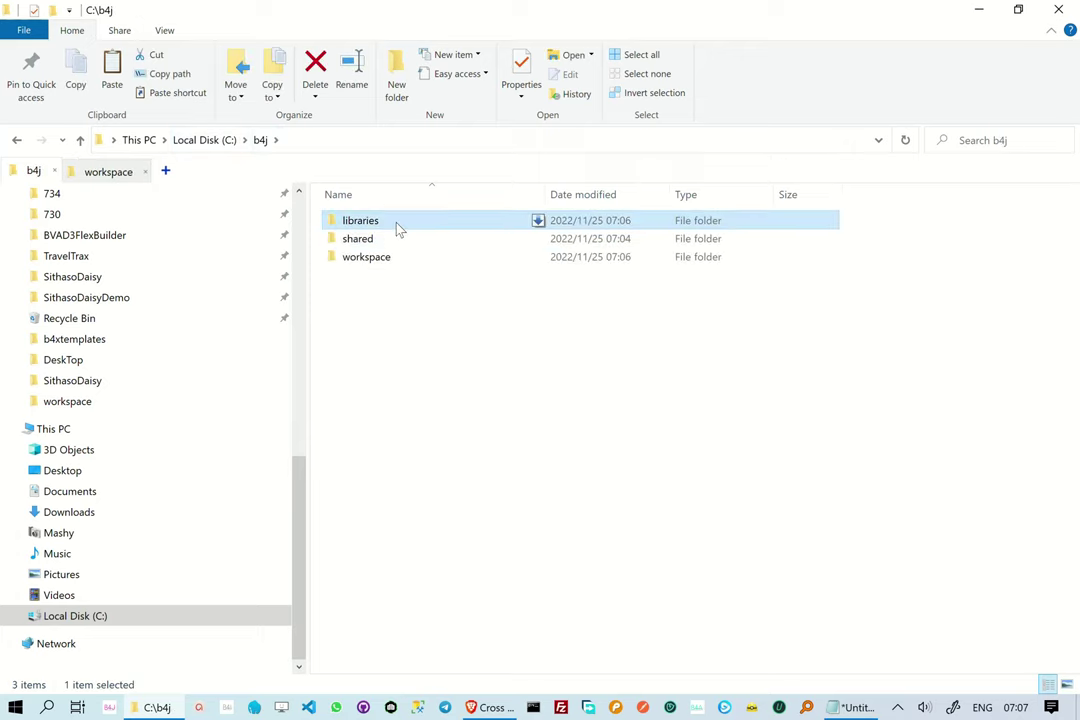
{"action": "double_click", "coordinate": [397, 228]}
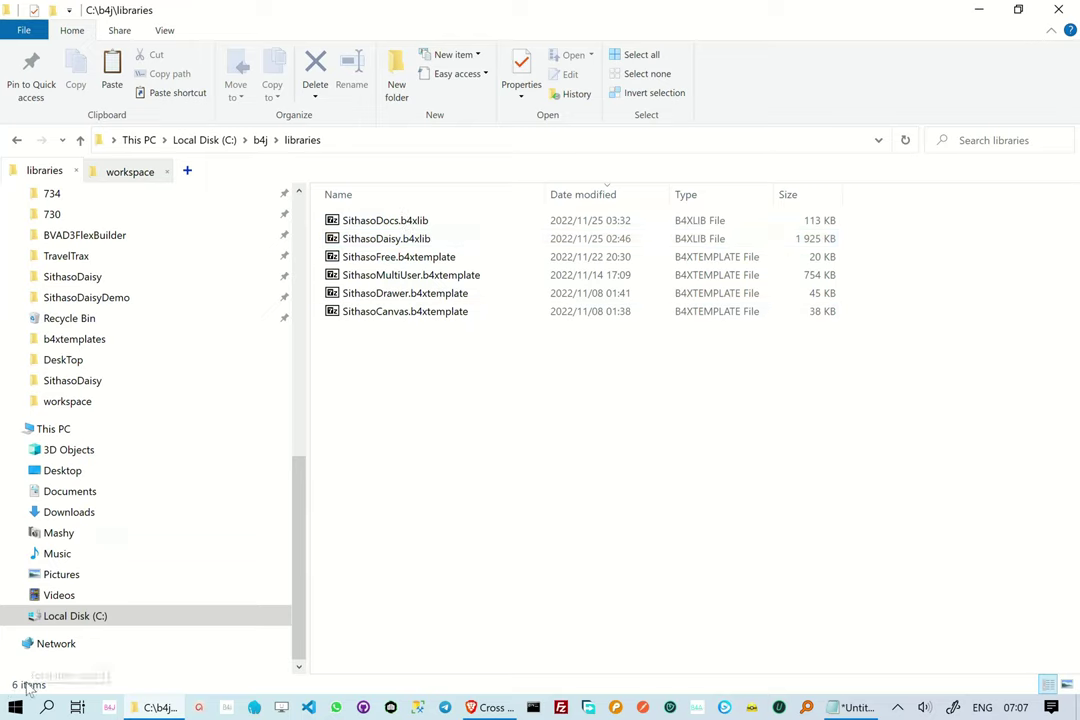
{"action": "left_click", "coordinate": [263, 145]}
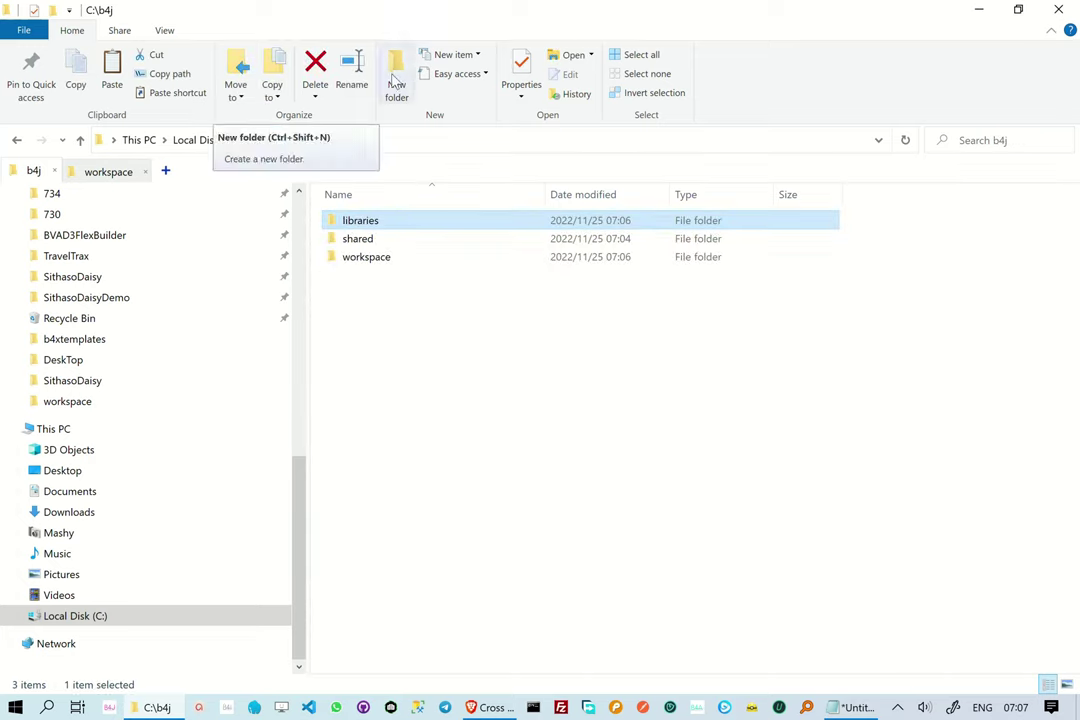
{"action": "left_click", "coordinate": [415, 335]}
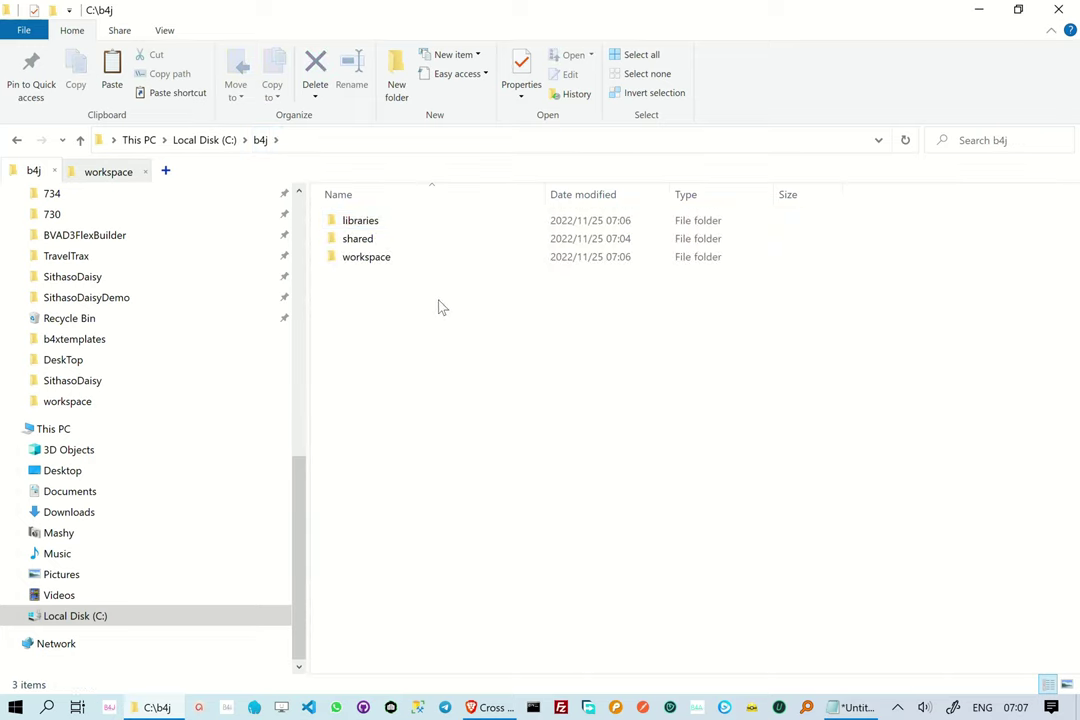
Switch to the Brave browser and download the 64-bit B4J full version from the b4x.com B4J page, saving B4J.exe in Downloads.
{"action": "left_click", "coordinate": [496, 705]}
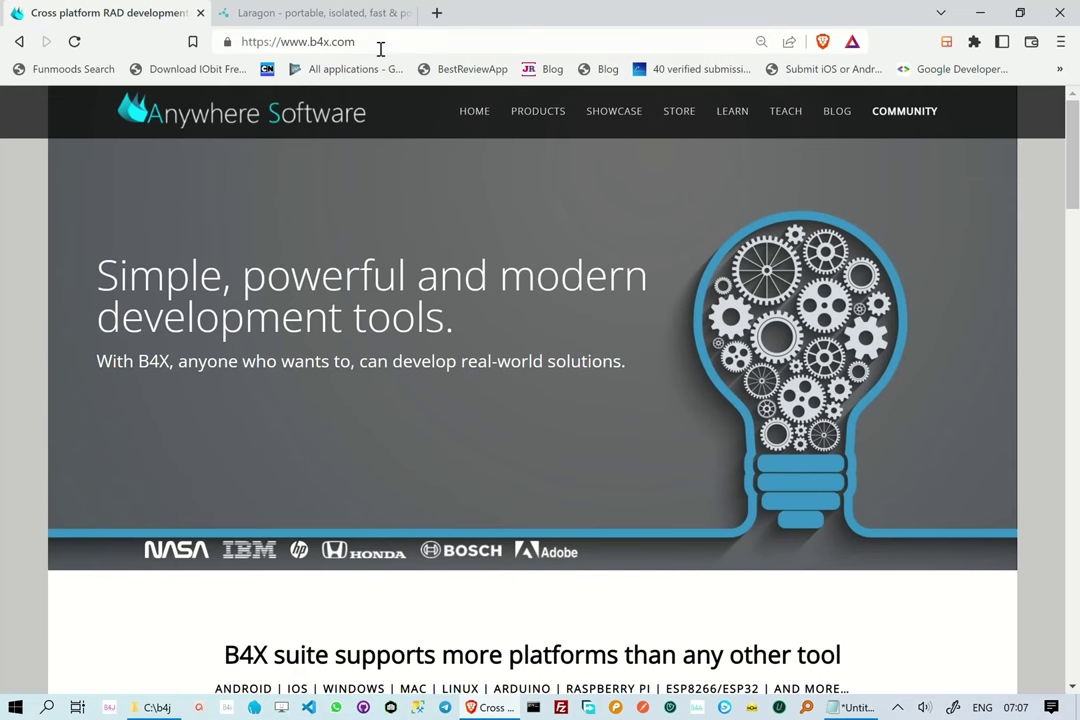
{"action": "left_click", "coordinate": [380, 49]}
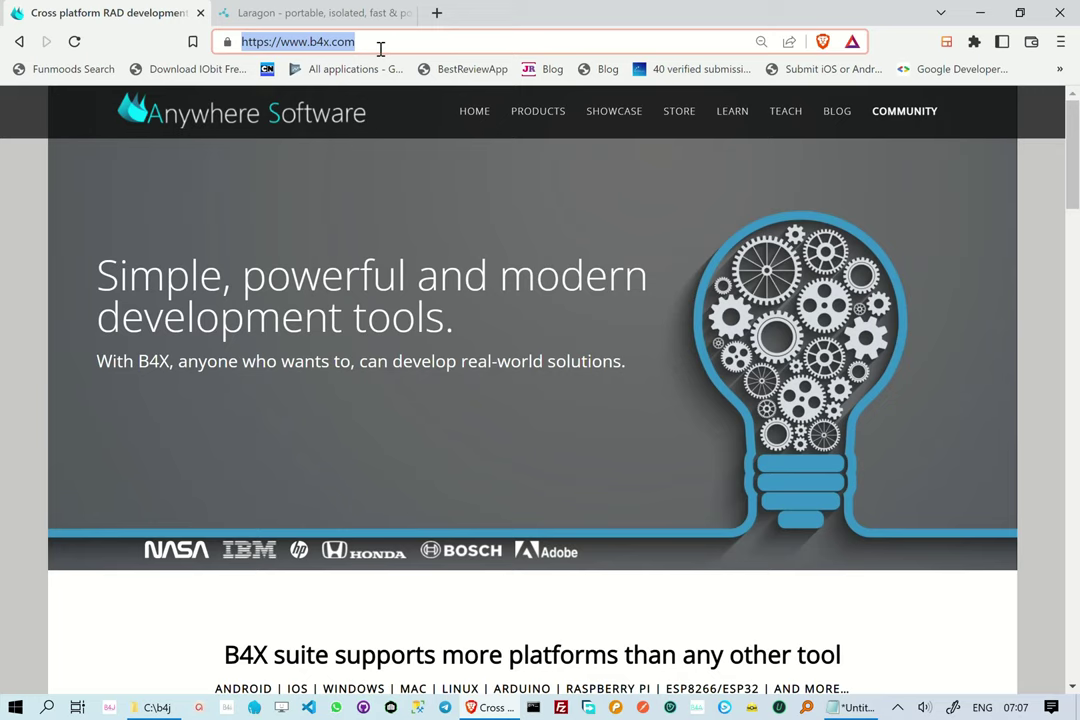
{"action": "mouse_move", "coordinate": [539, 118]}
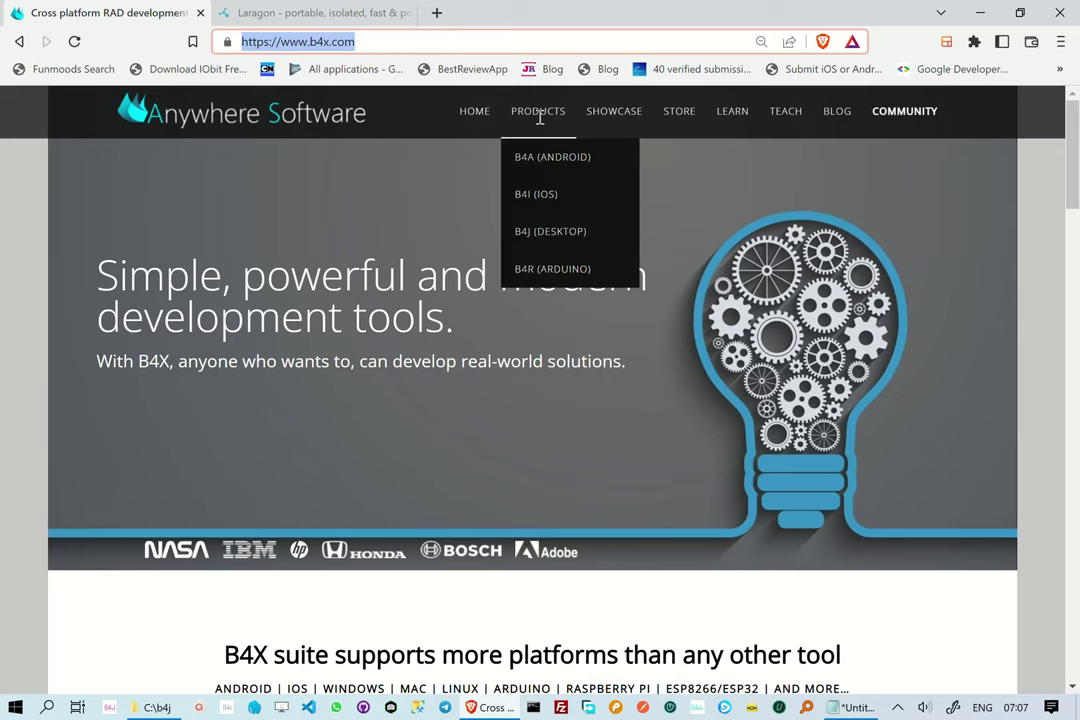
{"action": "left_click", "coordinate": [544, 236]}
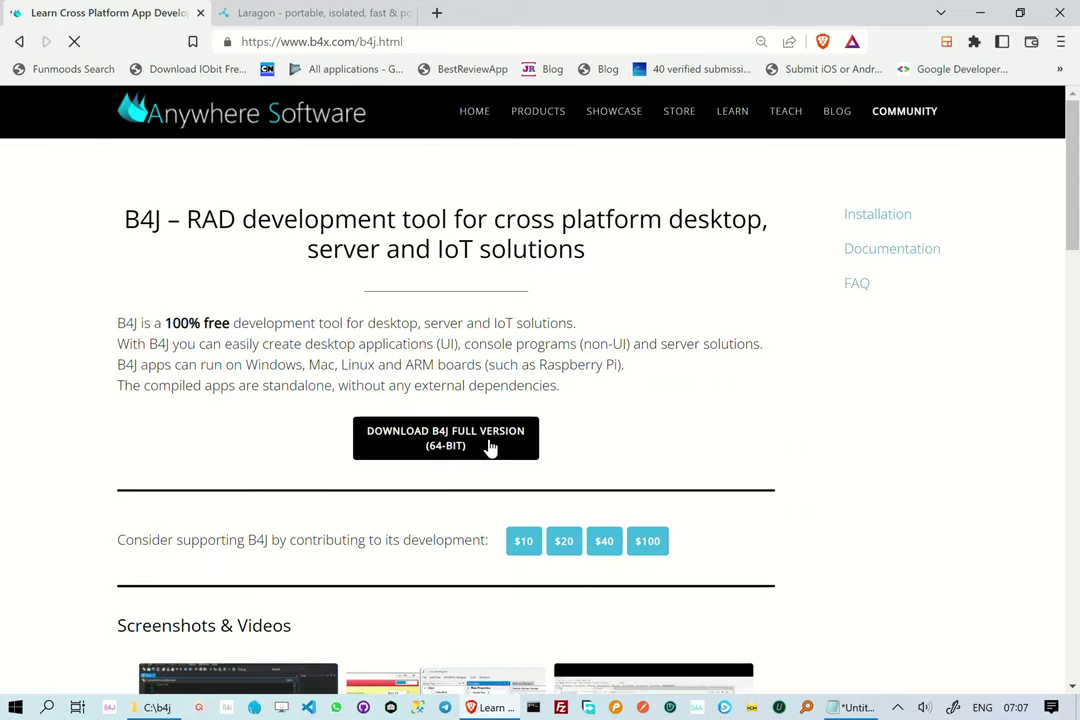
{"action": "left_click", "coordinate": [453, 446]}
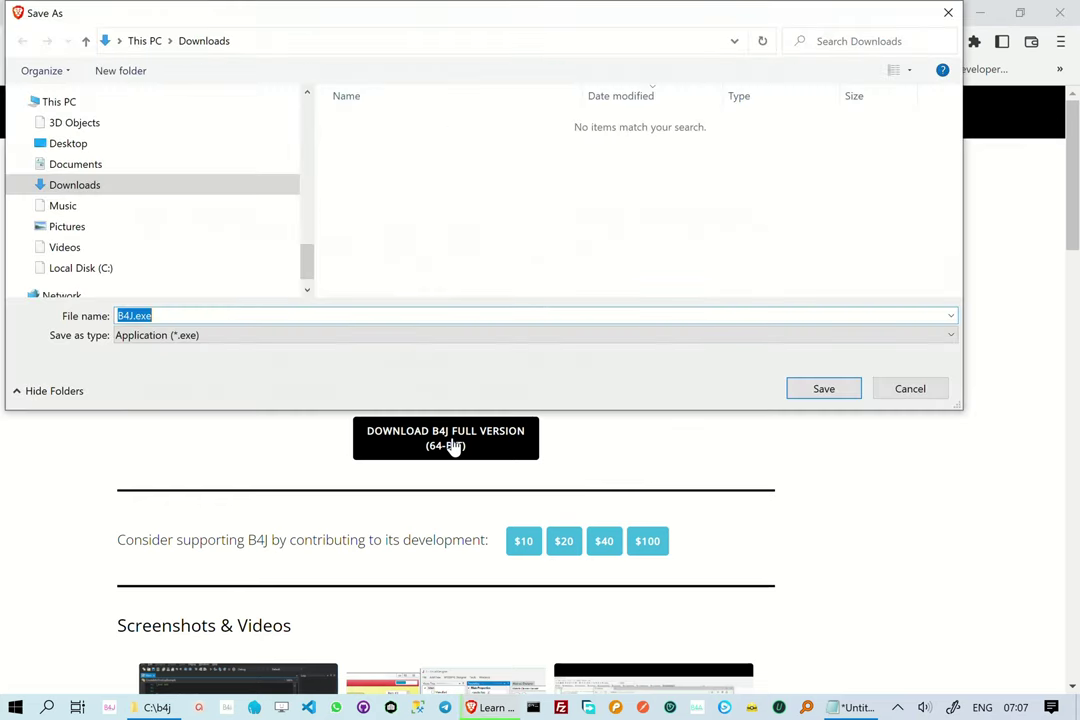
{"action": "left_click", "coordinate": [834, 388]}
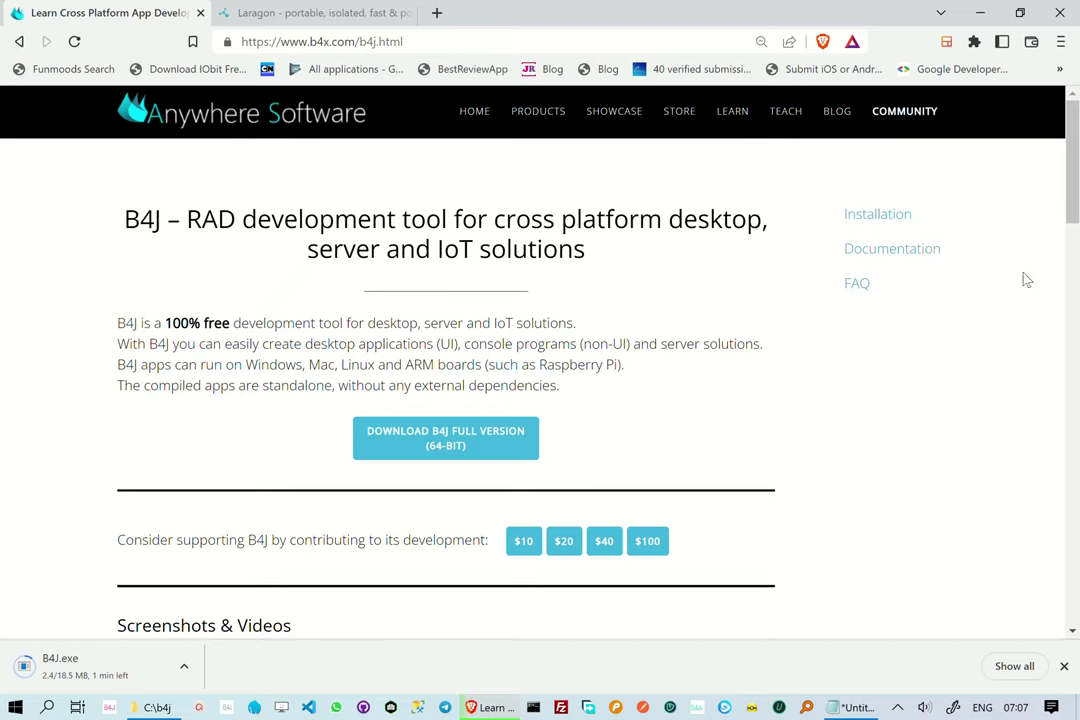
Download the recommended OpenJDK 11 + OpenJFX 11 package from the Installation section, saving jdk-11.0.1.zip in Downloads.
{"action": "left_click_drag", "start_coordinate": [1075, 190], "coordinate": [1059, 372]}
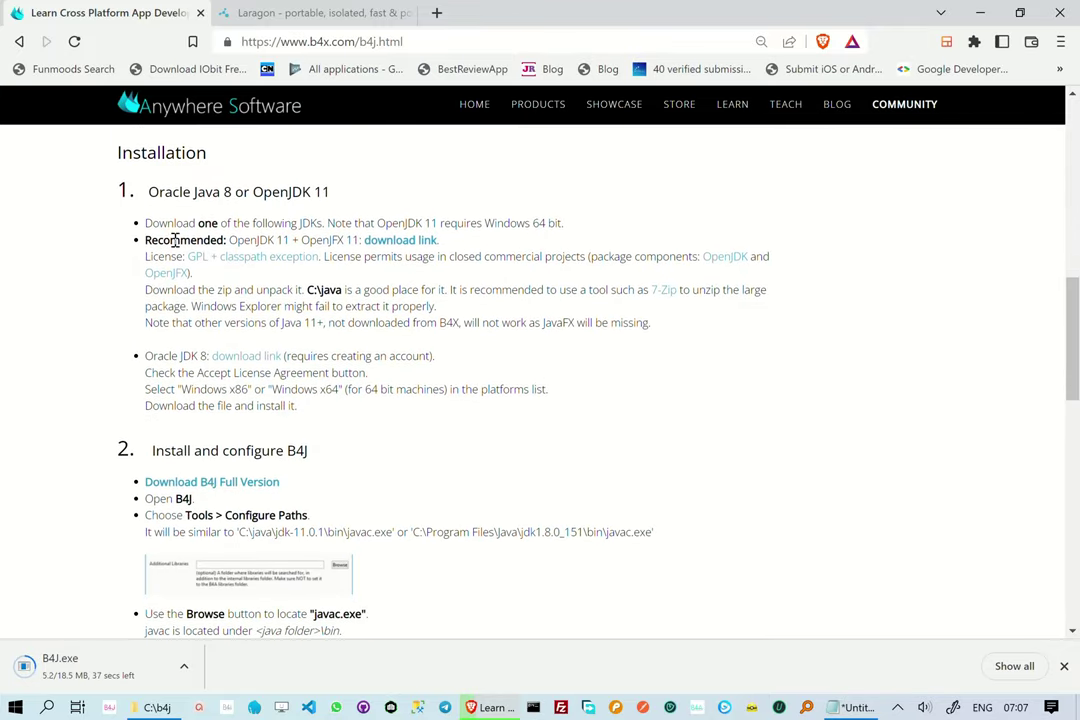
{"action": "left_click", "coordinate": [414, 248]}
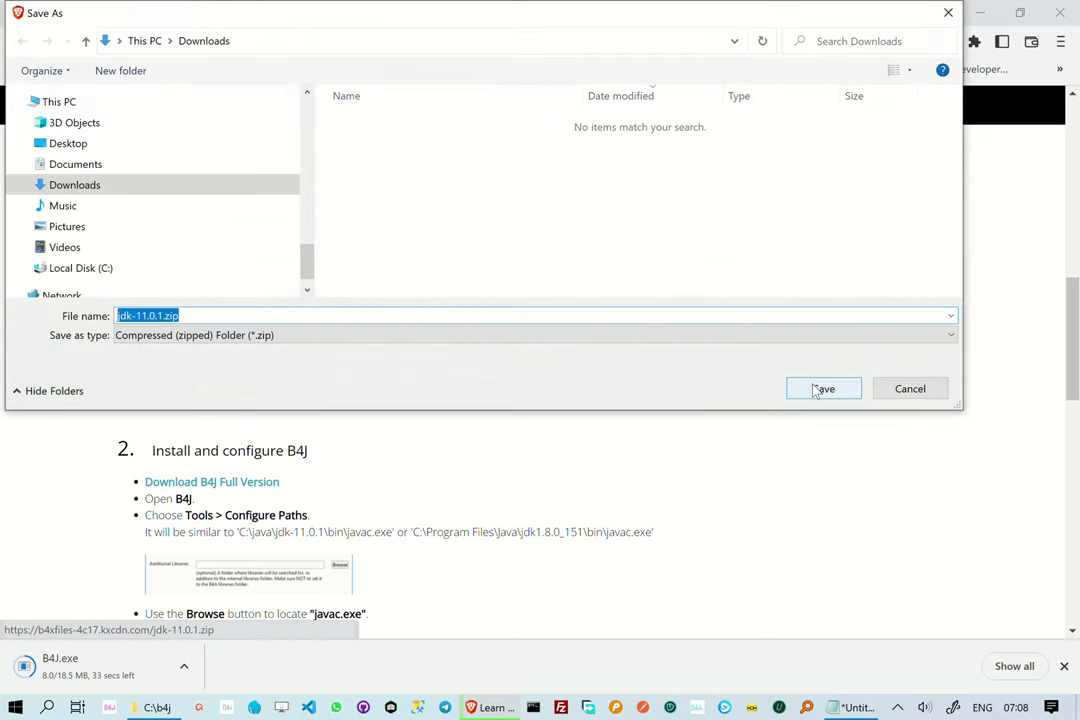
{"action": "left_click", "coordinate": [822, 390]}
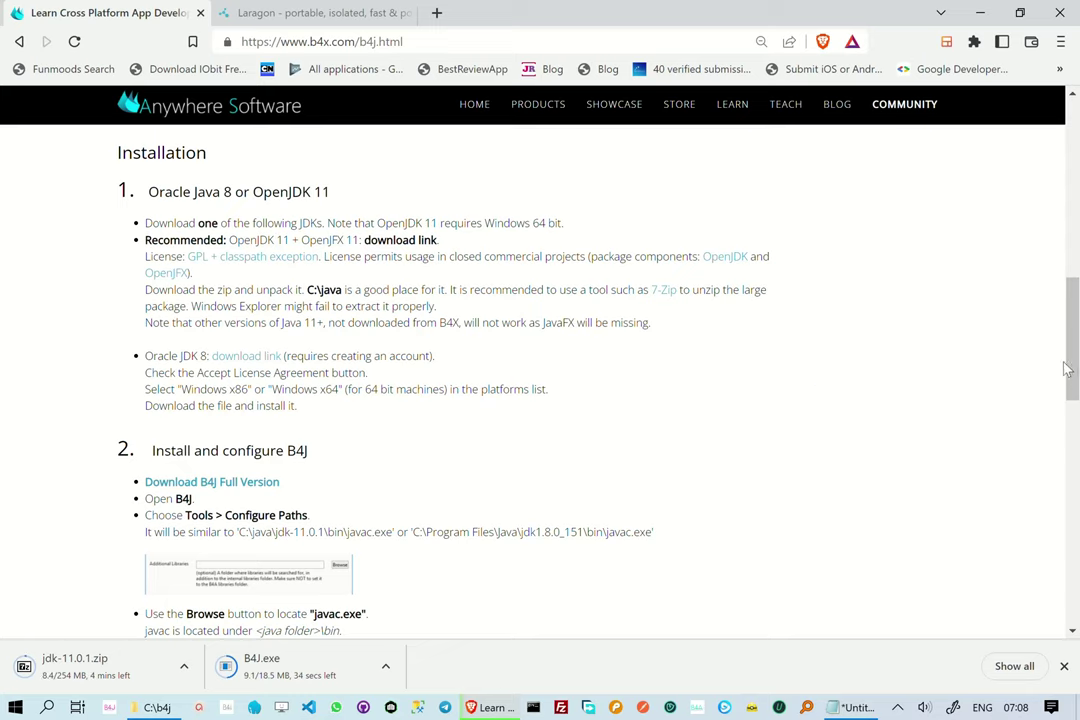
Search the B4X community forum for "banano" and open the "[BANano] Website/App/PWA library with Abstract Designer support" thread.
{"action": "left_click_drag", "start_coordinate": [1073, 357], "coordinate": [1075, 402]}
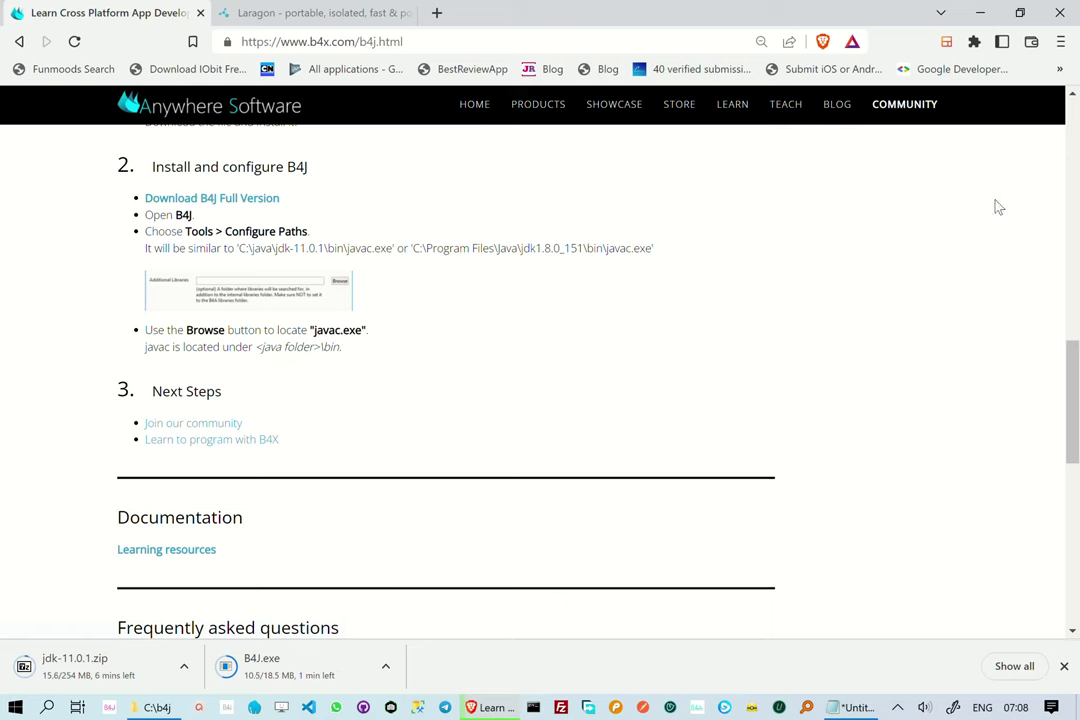
{"action": "scroll", "coordinate": [912, 118], "scroll_direction": "up", "scroll_amount": 10}
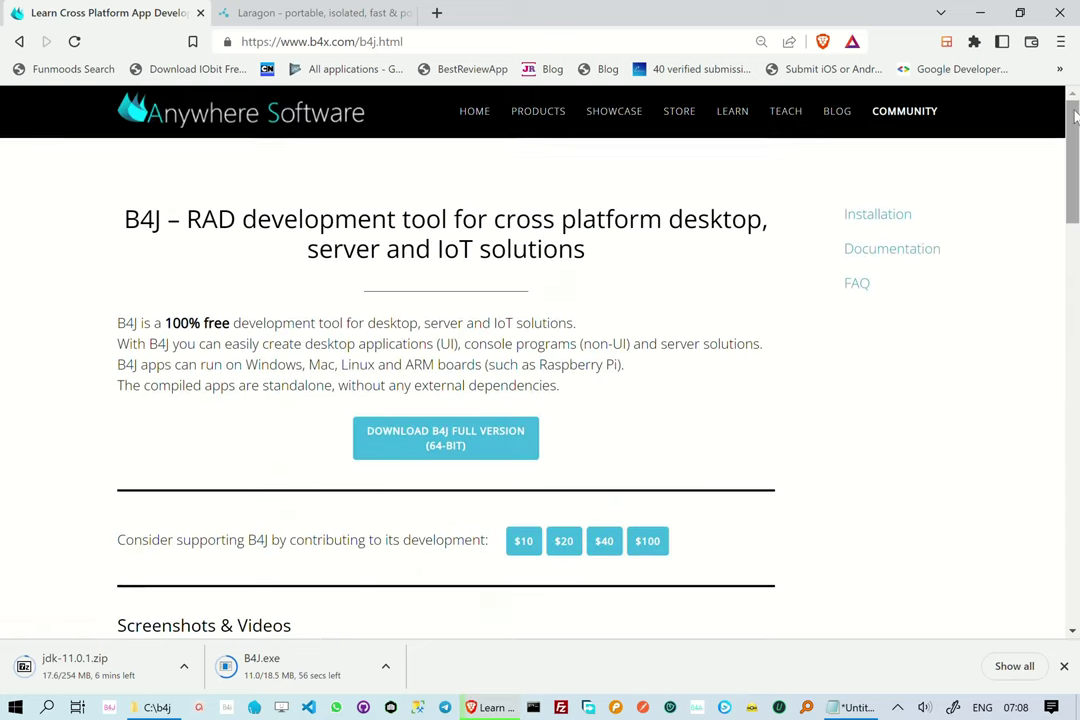
{"action": "left_click", "coordinate": [916, 118]}
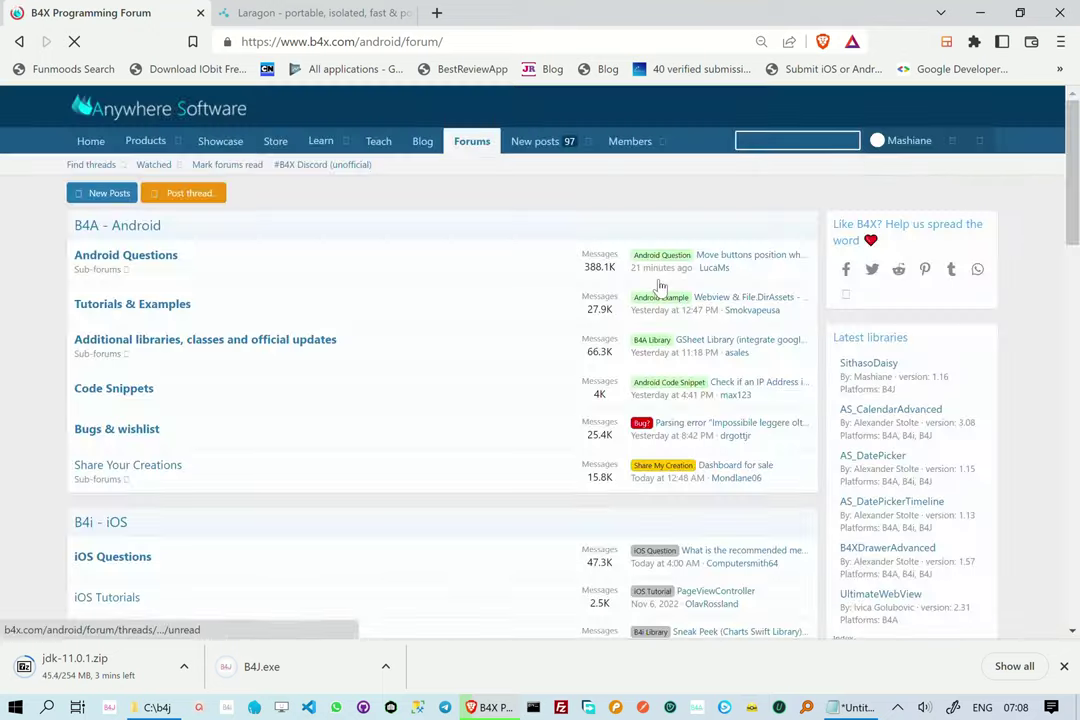
{"action": "left_click", "coordinate": [803, 143]}
{"action": "type", "text": "ban"}
{"action": "type", "text": "ana"}
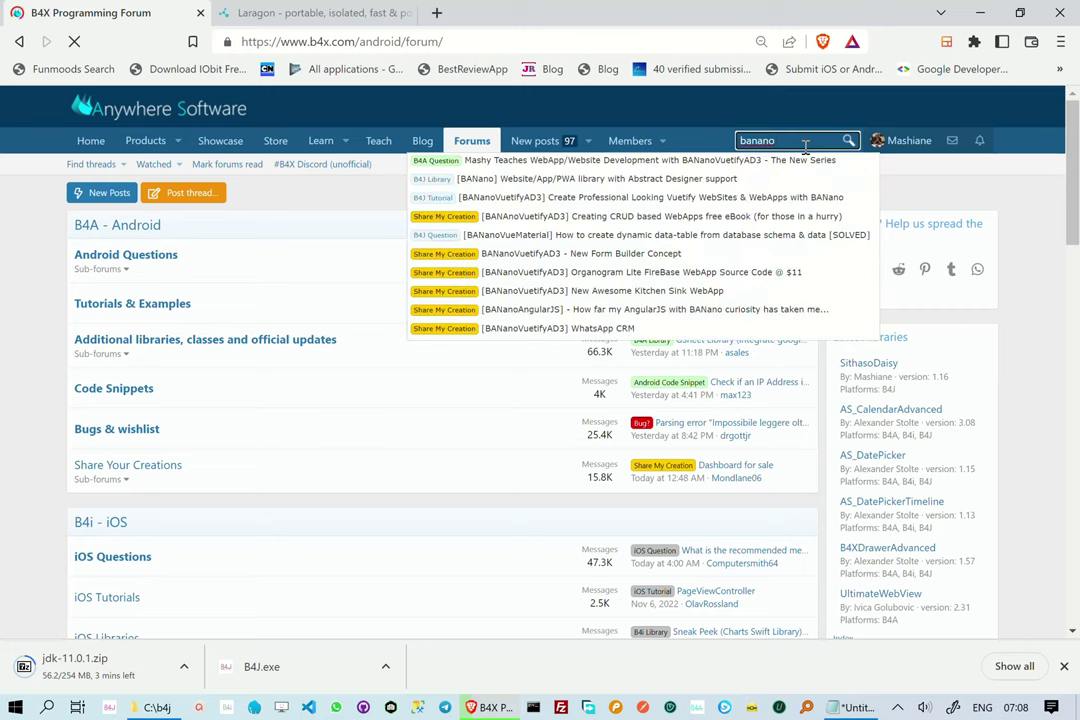
{"action": "left_click", "coordinate": [513, 185]}
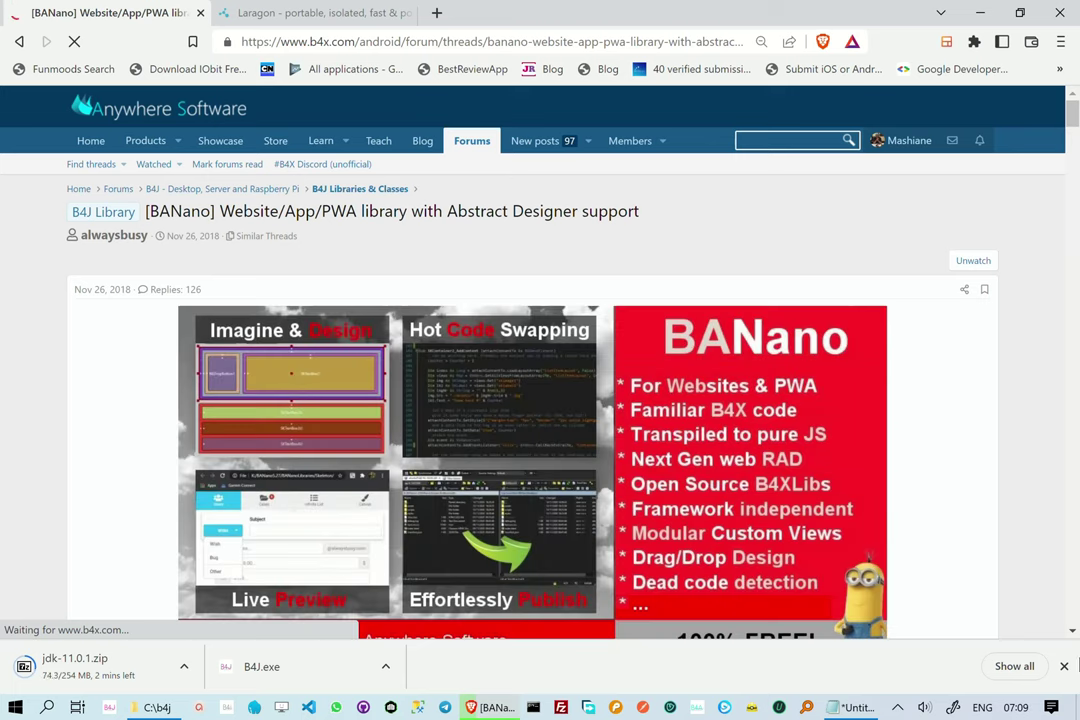
{"action": "left_click", "coordinate": [1064, 666]}
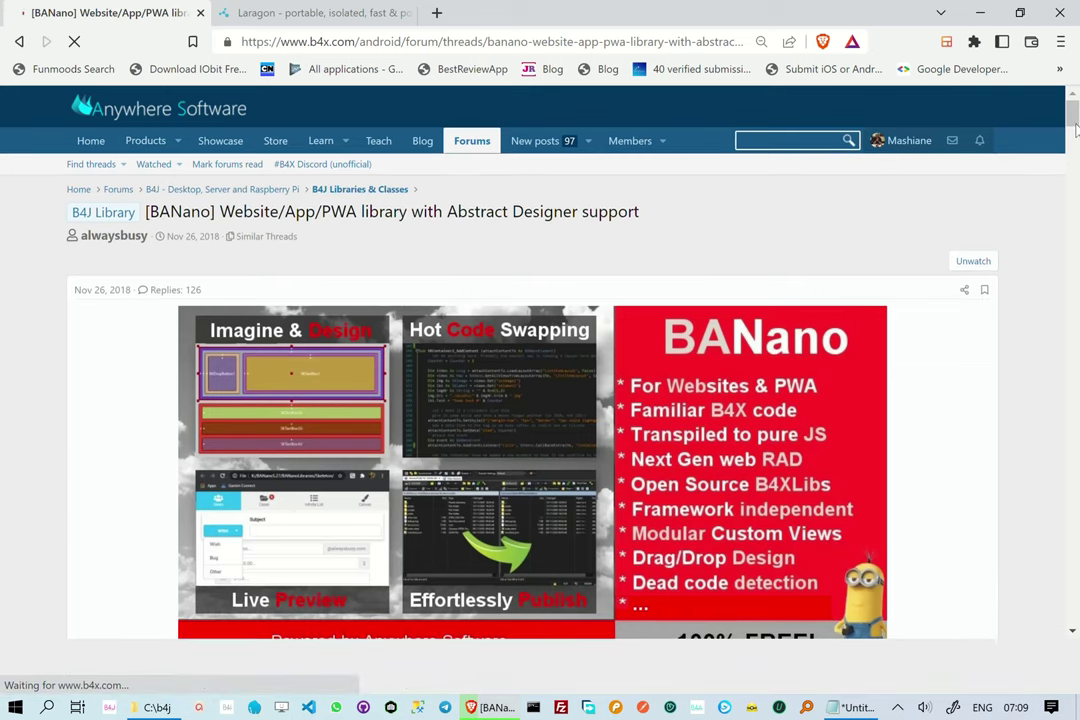
Follow the thread's latest-version link and download the full BANano7.37.zip, saving it in Downloads.
{"action": "scroll", "coordinate": [1075, 131], "scroll_direction": "down", "scroll_amount": 9}
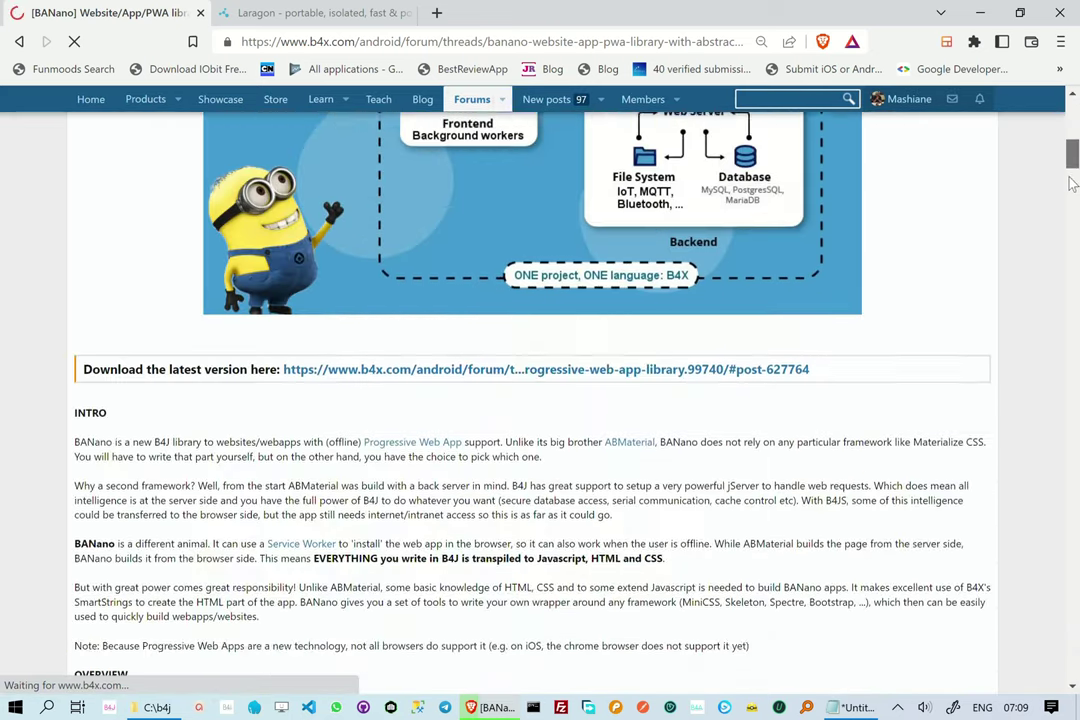
{"action": "scroll", "coordinate": [1072, 184], "scroll_direction": "down", "scroll_amount": 5}
{"action": "scroll", "coordinate": [1072, 184], "scroll_direction": "up", "scroll_amount": 3}
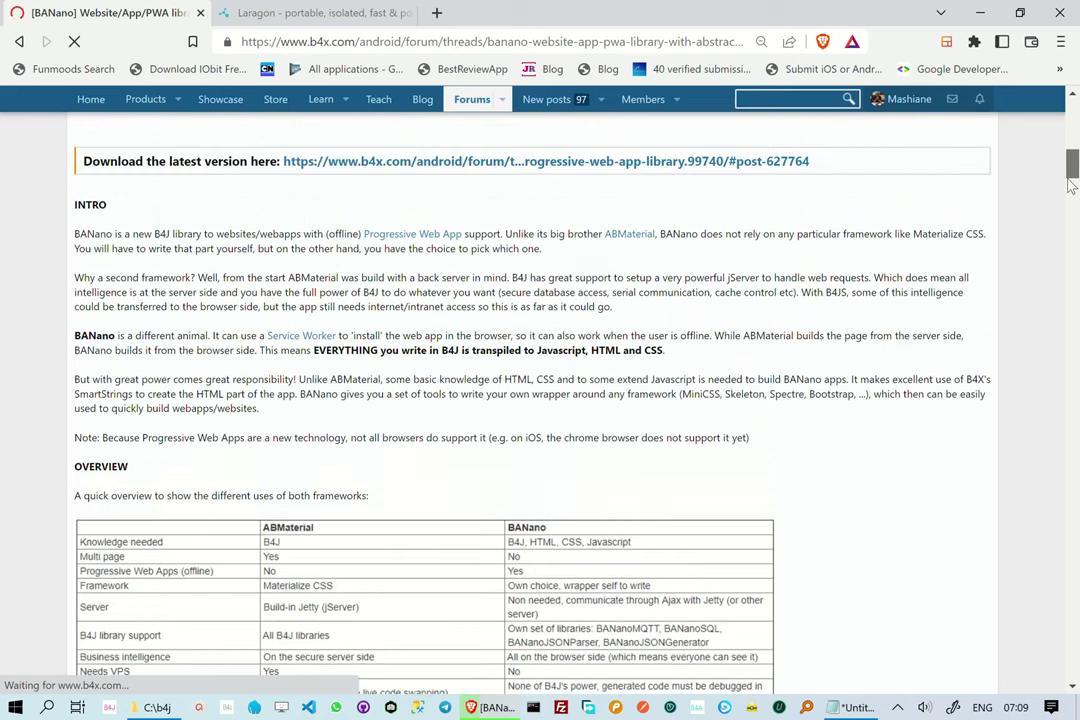
{"action": "left_click", "coordinate": [547, 165]}
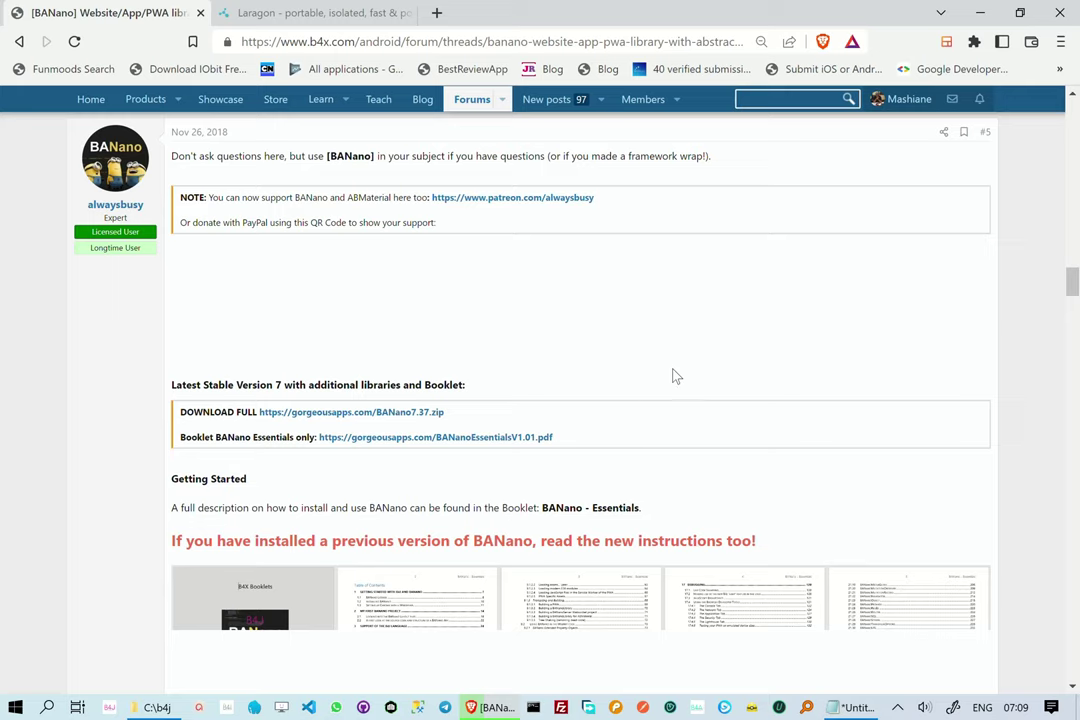
{"action": "left_click", "coordinate": [385, 421]}
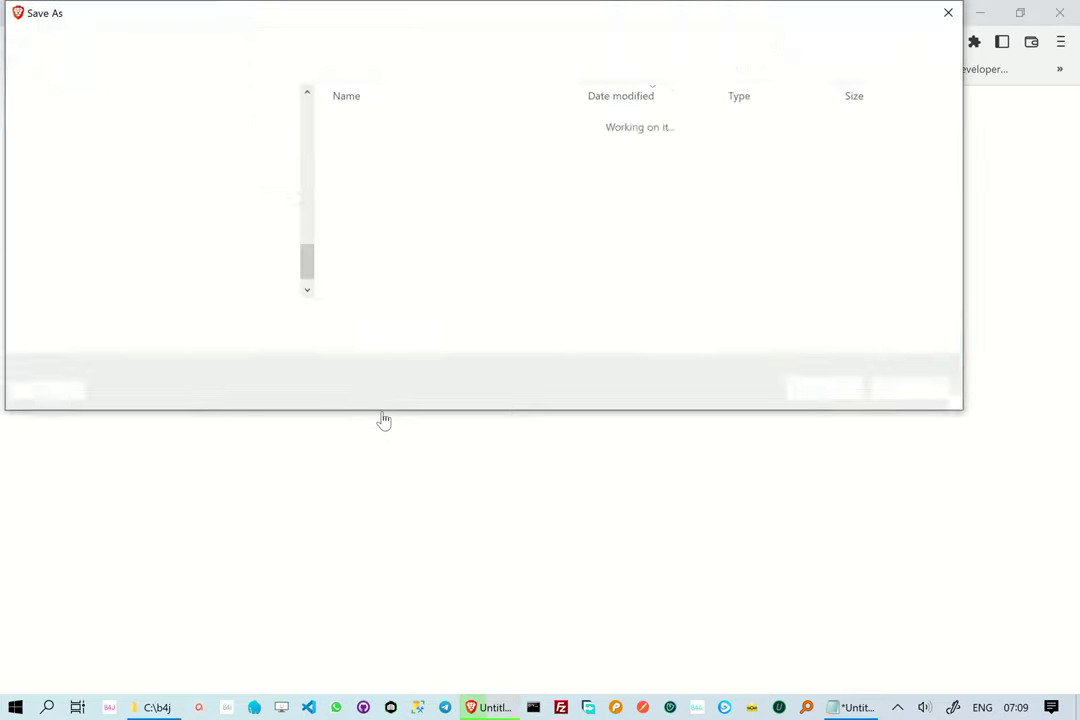
{"action": "left_click", "coordinate": [818, 397]}
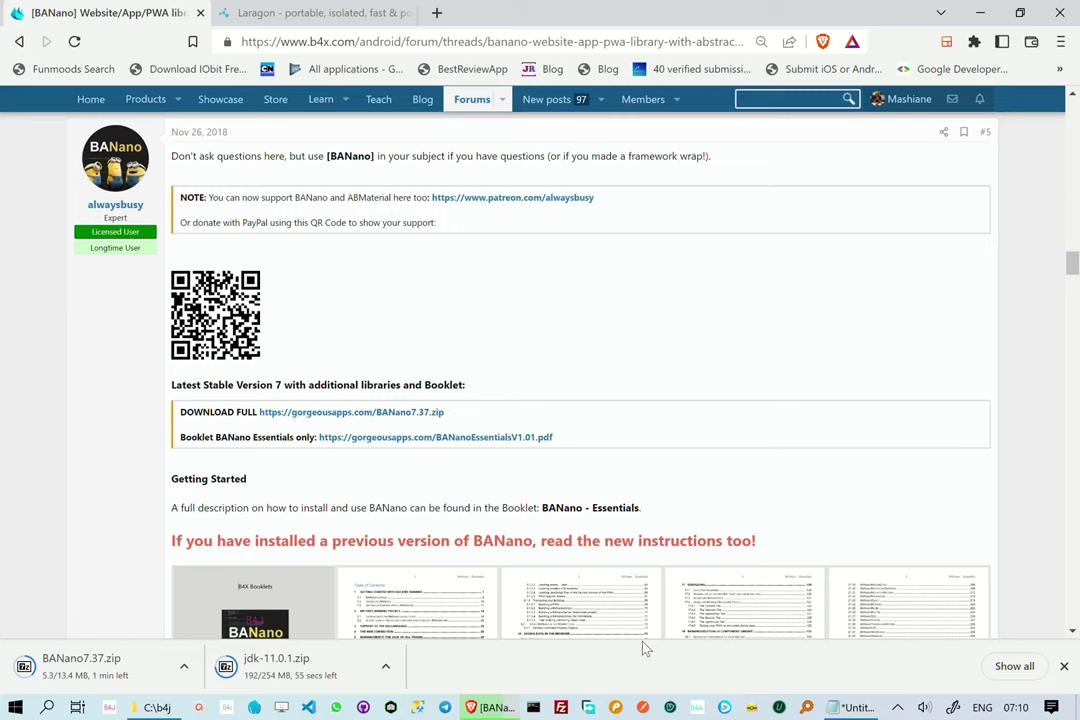
Download the Laragon Full (173 MB) edition from the laragon.org download page, saving laragon-wamp.exe in Downloads.
{"action": "left_click", "coordinate": [318, 12]}
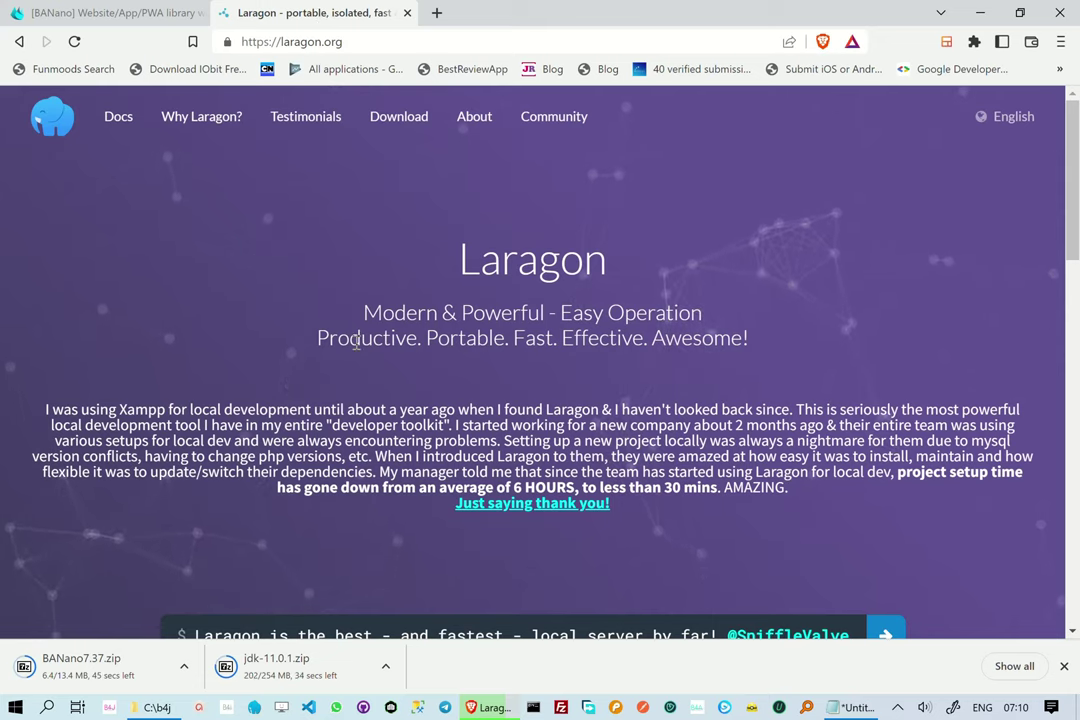
{"action": "left_click", "coordinate": [398, 118]}
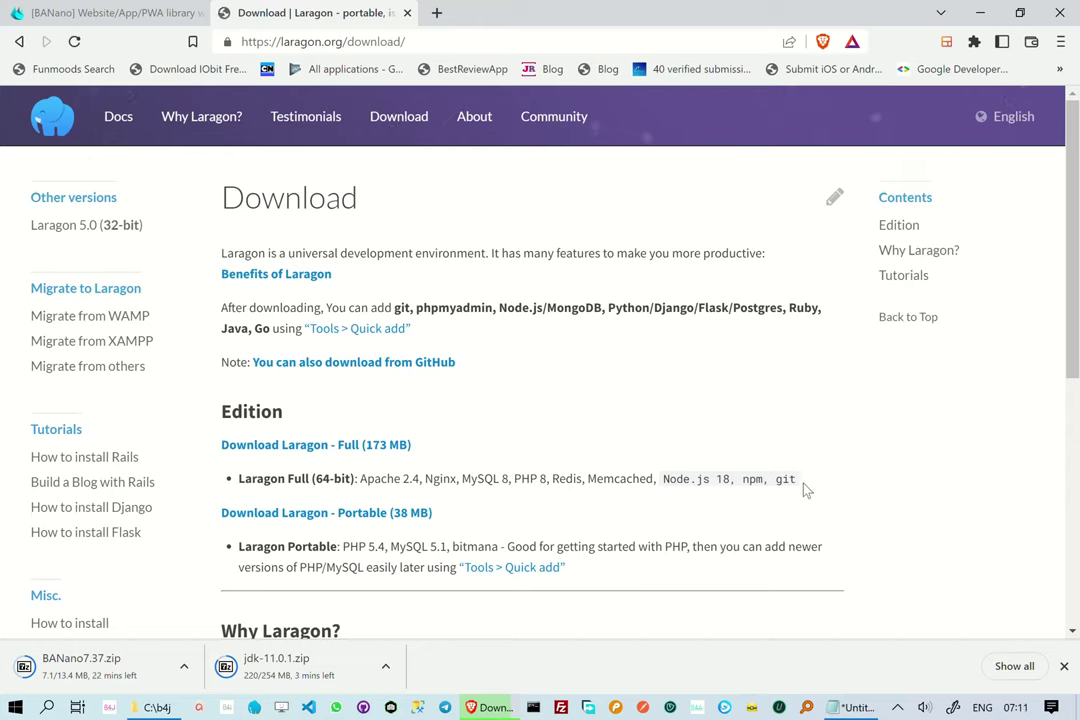
{"action": "left_click", "coordinate": [369, 454]}
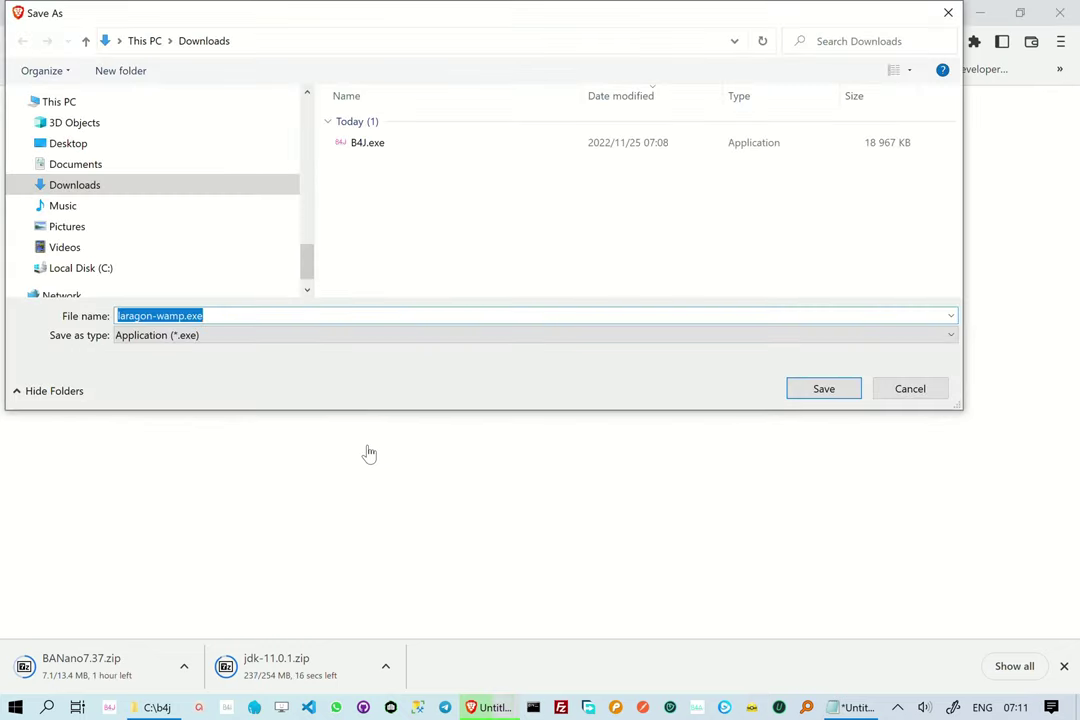
{"action": "left_click", "coordinate": [808, 392]}
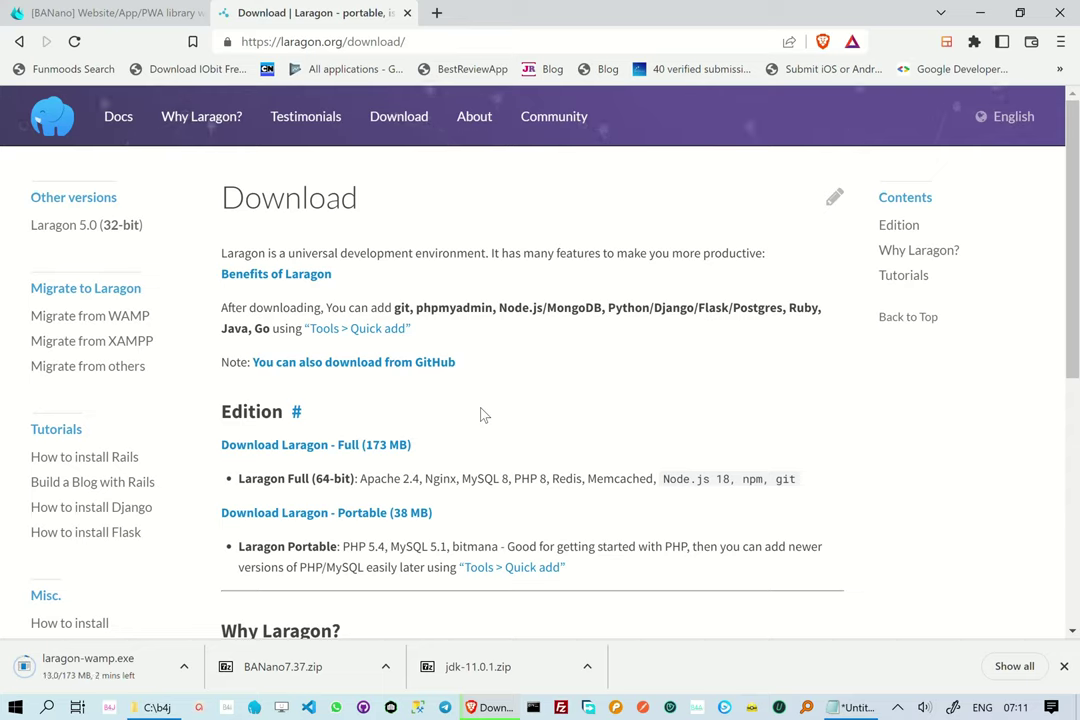
Switch to File Explorer and run the B4J.exe installer from Downloads, allowing it past the SmartScreen prompt.
{"action": "left_click", "coordinate": [982, 14]}
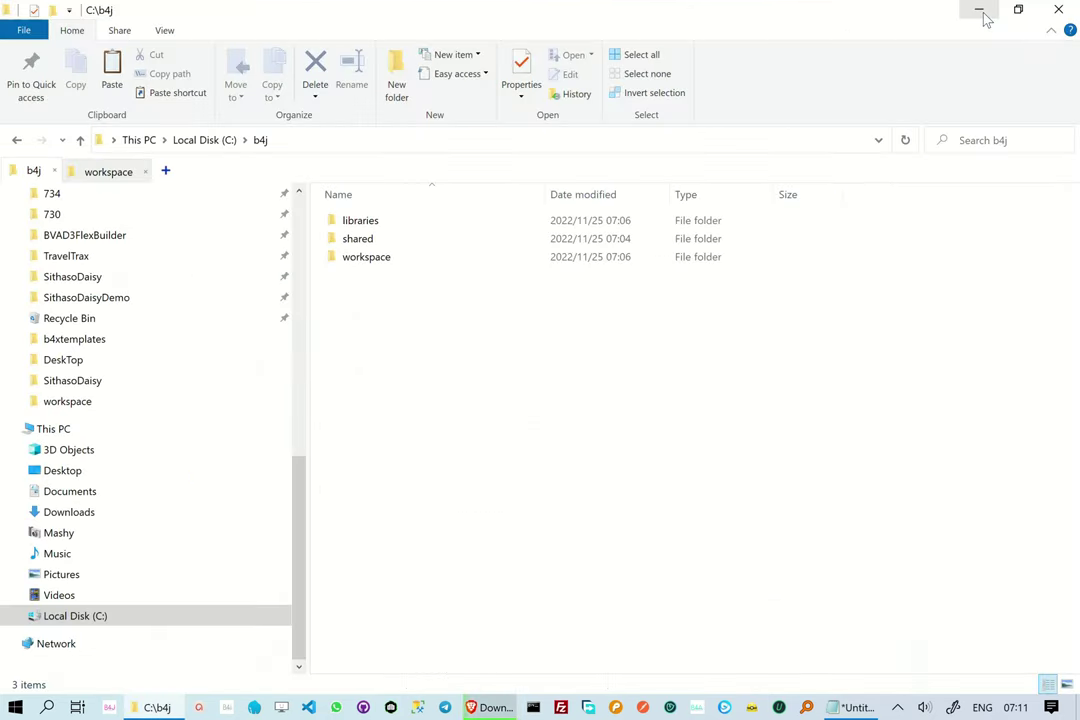
{"action": "scroll", "coordinate": [290, 218], "scroll_direction": "up", "scroll_amount": 10}
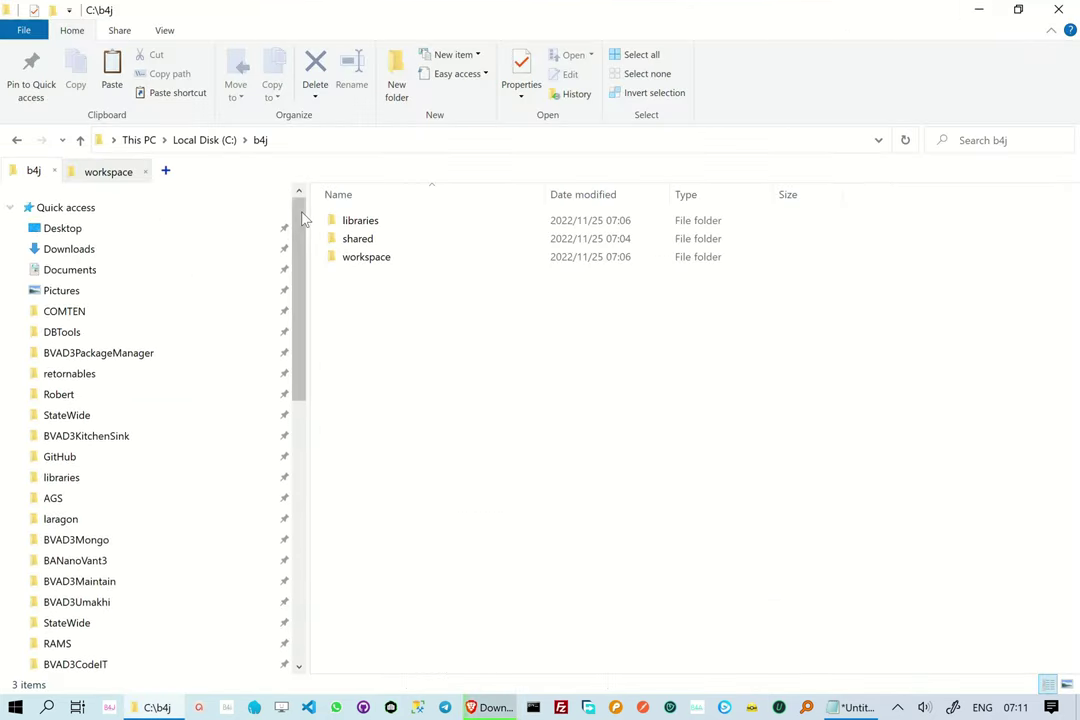
{"action": "left_click", "coordinate": [92, 249]}
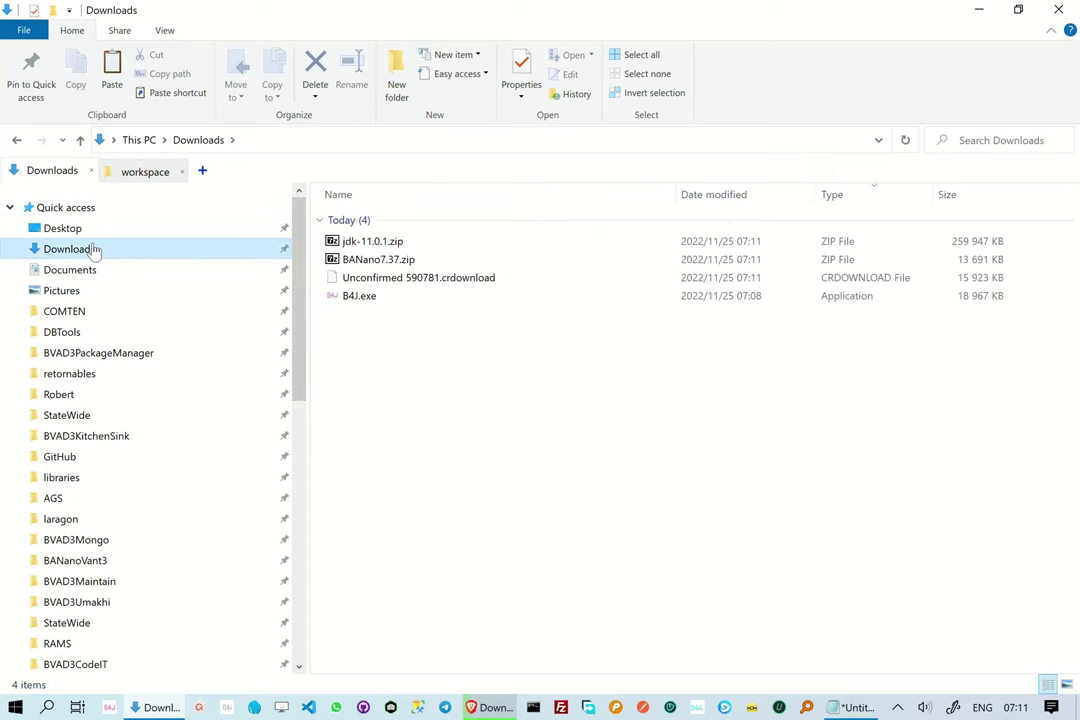
{"action": "left_click", "coordinate": [371, 302]}
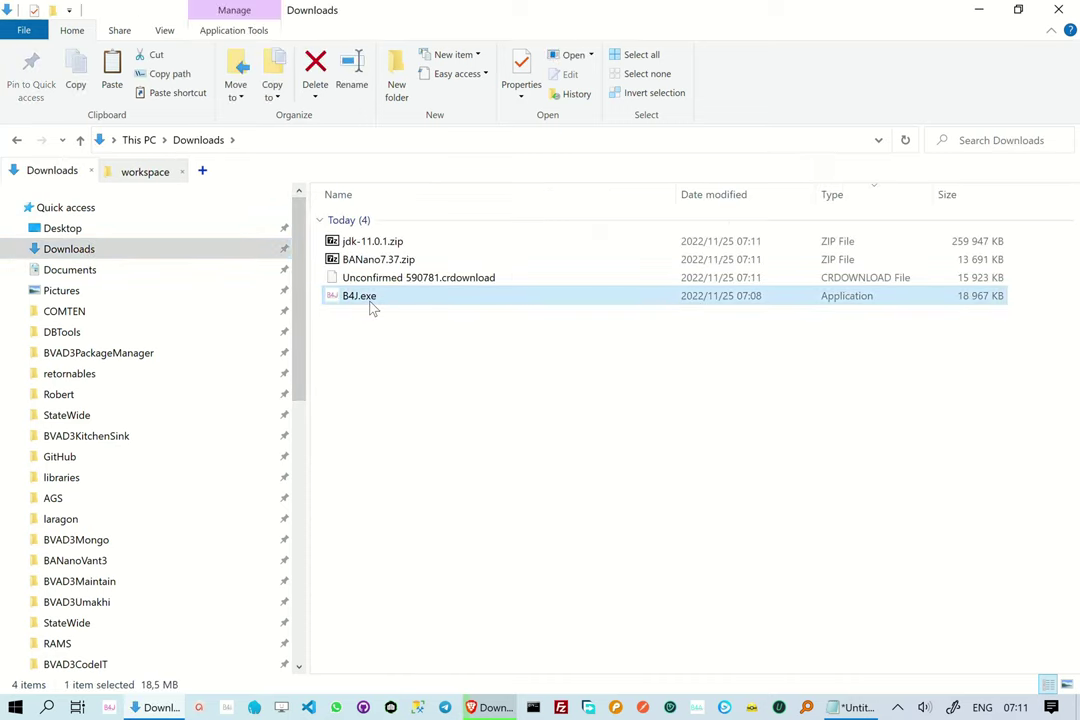
{"action": "double_click", "coordinate": [395, 302]}
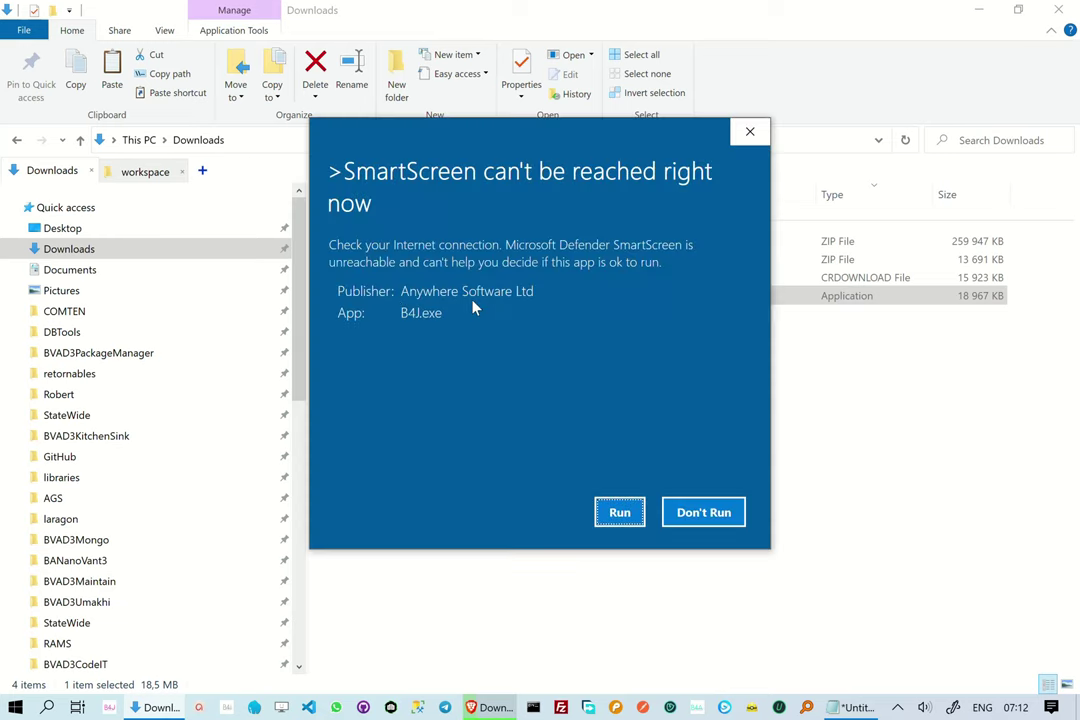
{"action": "left_click", "coordinate": [628, 516]}
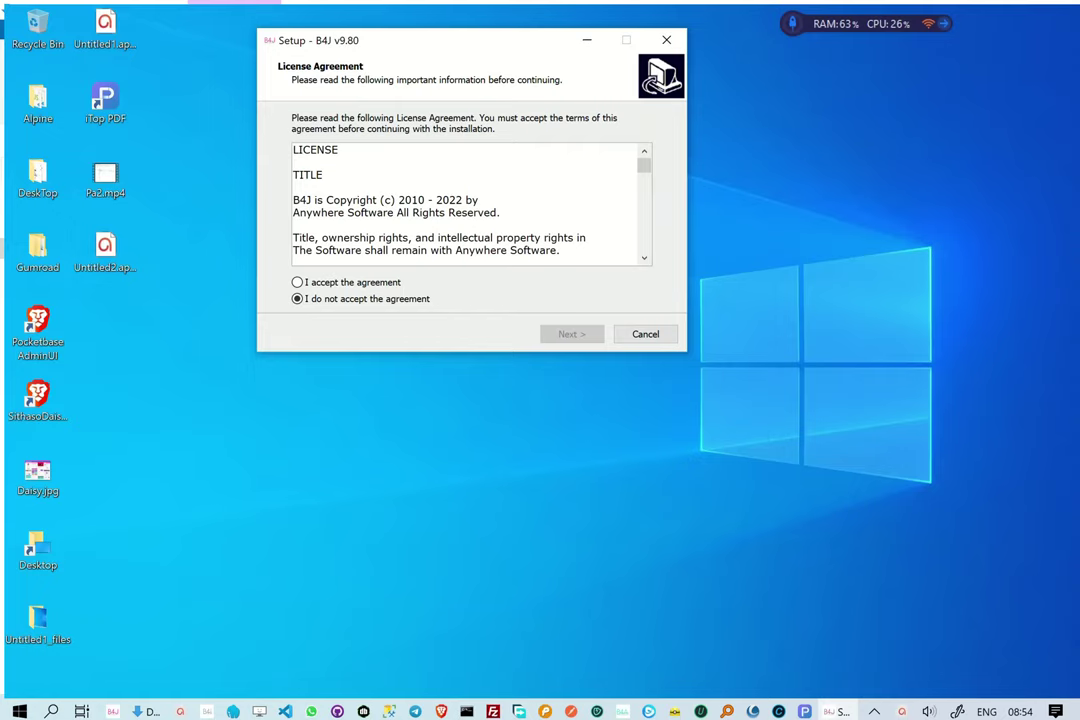
Accept the B4J v9.80 license agreement and complete the setup without creating a desktop shortcut or launching B4J.
{"action": "left_click", "coordinate": [297, 282]}
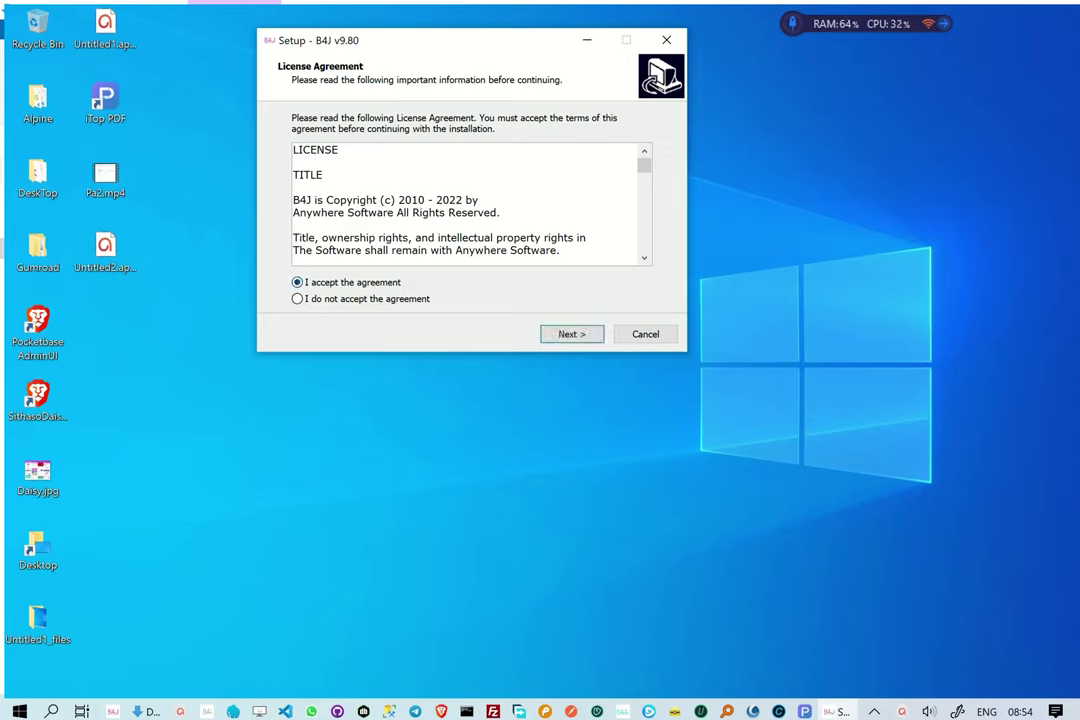
{"action": "left_click", "coordinate": [572, 334]}
{"action": "key", "text": "Return"}
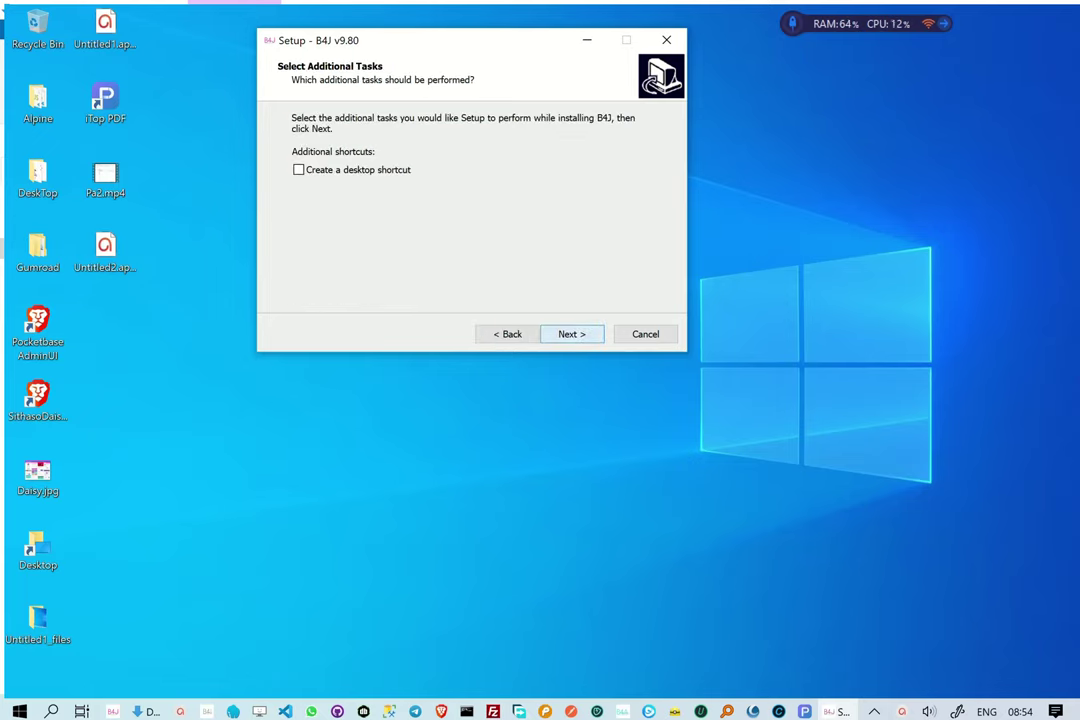
{"action": "key", "text": "Return"}
{"action": "key", "text": "Return"}
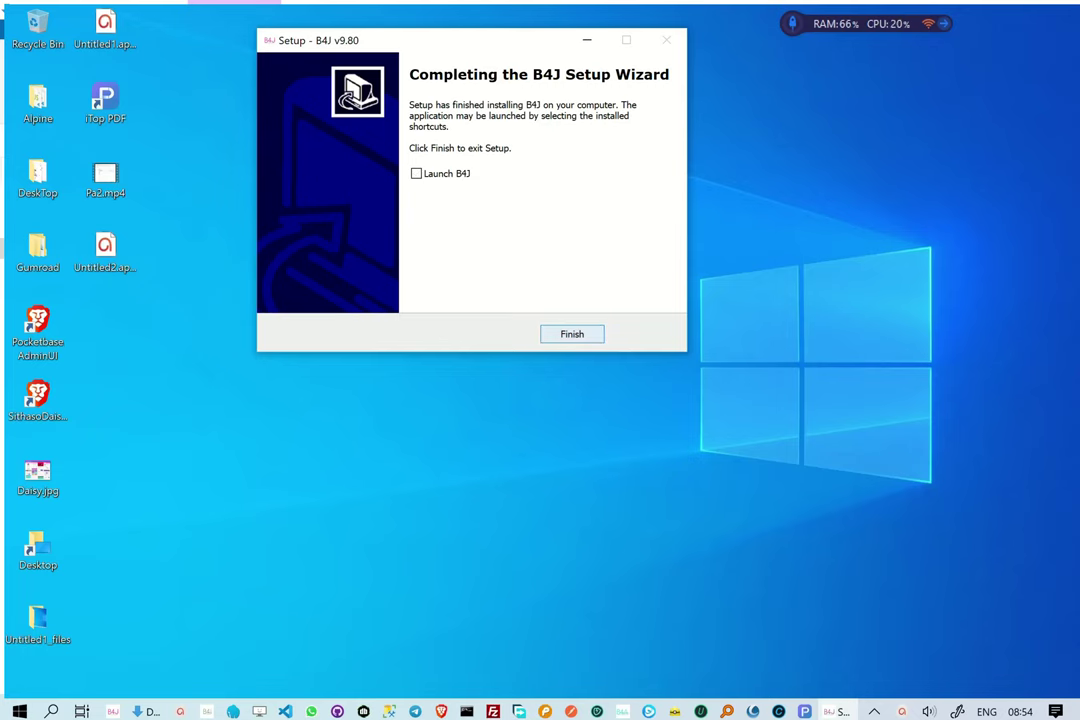
{"action": "key", "text": "Return"}
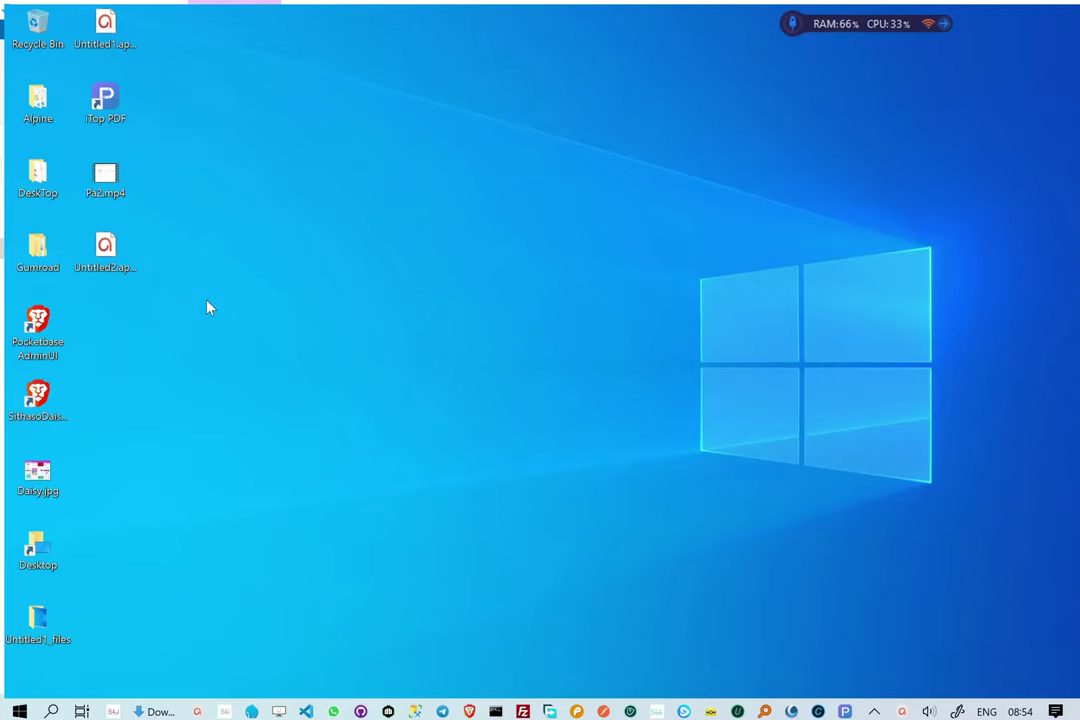
Return to the Downloads folder in File Explorer and extract BANano7.37.zip into a BANano7.37 folder with 7-Zip.
{"action": "key", "text": "alt+Tab"}
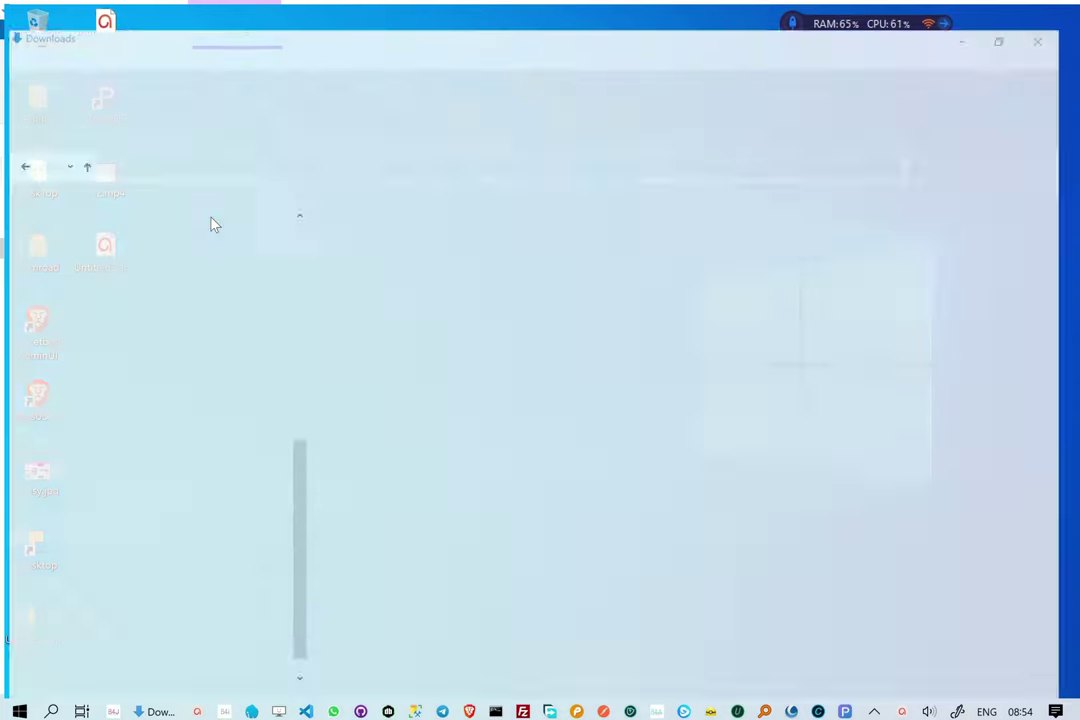
{"action": "scroll", "coordinate": [287, 236], "scroll_direction": "up", "scroll_amount": 7}
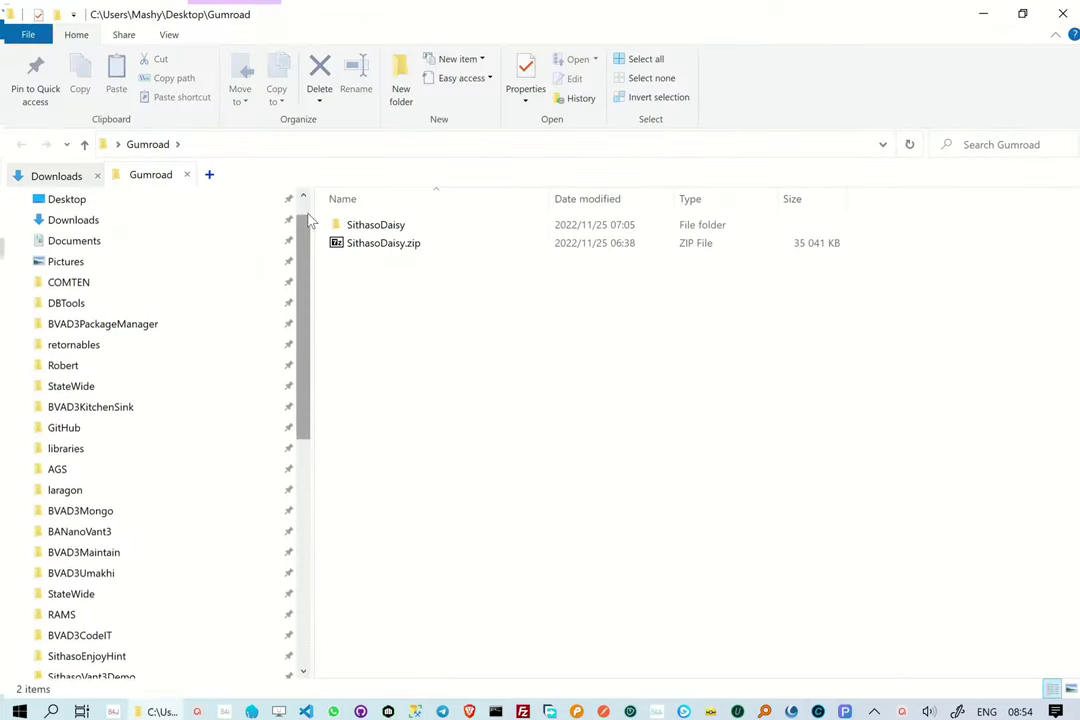
{"action": "left_click", "coordinate": [137, 258]}
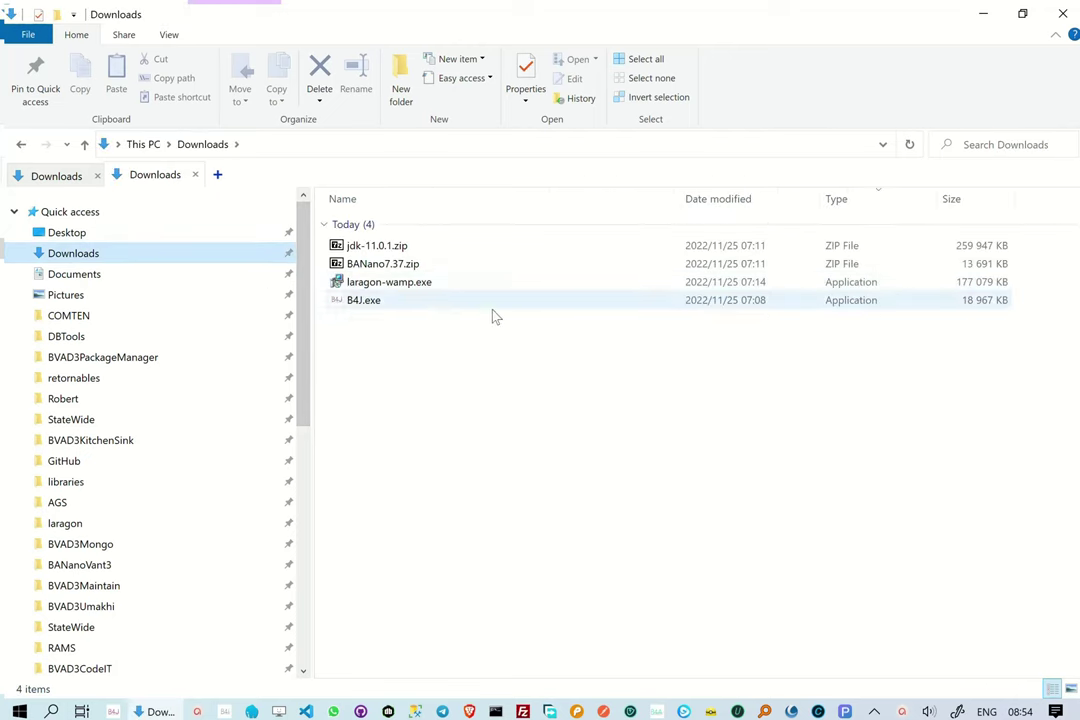
{"action": "left_click", "coordinate": [415, 267]}
{"action": "right_click", "coordinate": [415, 267]}
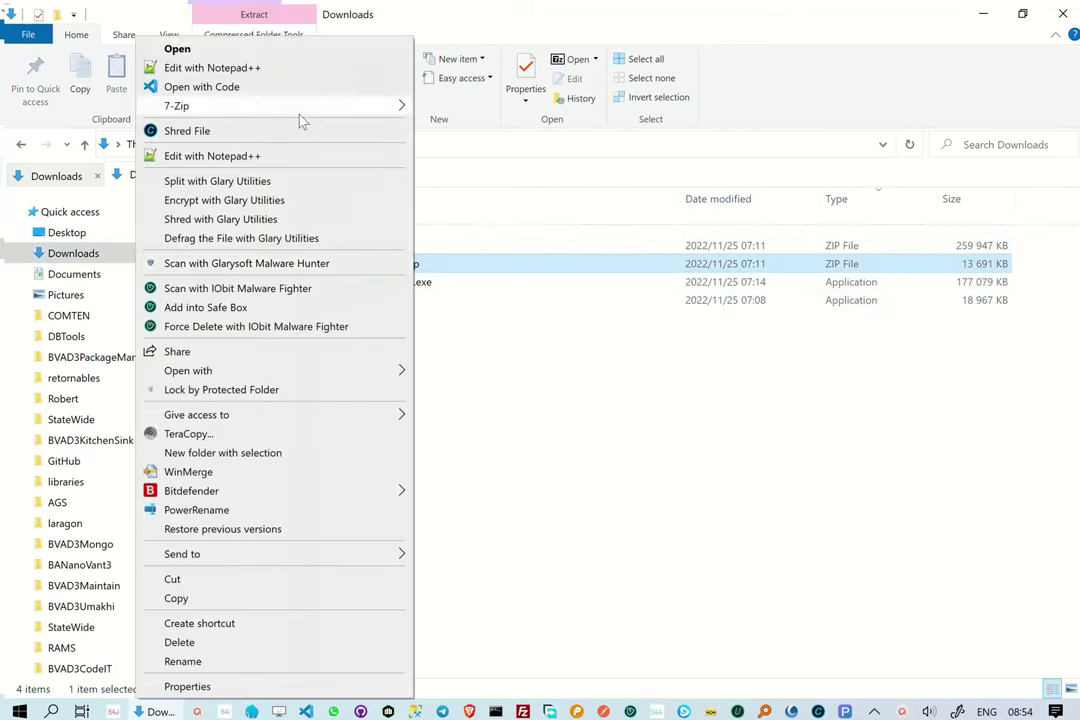
{"action": "mouse_move", "coordinate": [378, 105]}
{"action": "left_click", "coordinate": [500, 184]}
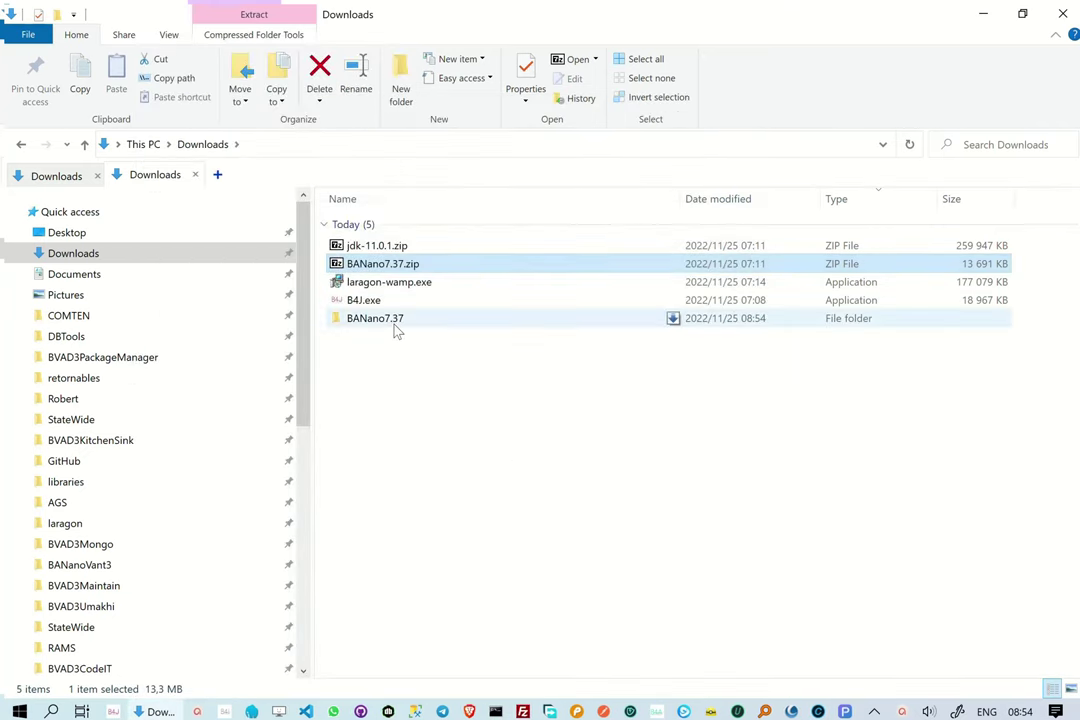
Copy all files from the Libraries folder inside the extracted BANano7.37 folder.
{"action": "left_click", "coordinate": [395, 322]}
{"action": "double_click", "coordinate": [396, 325]}
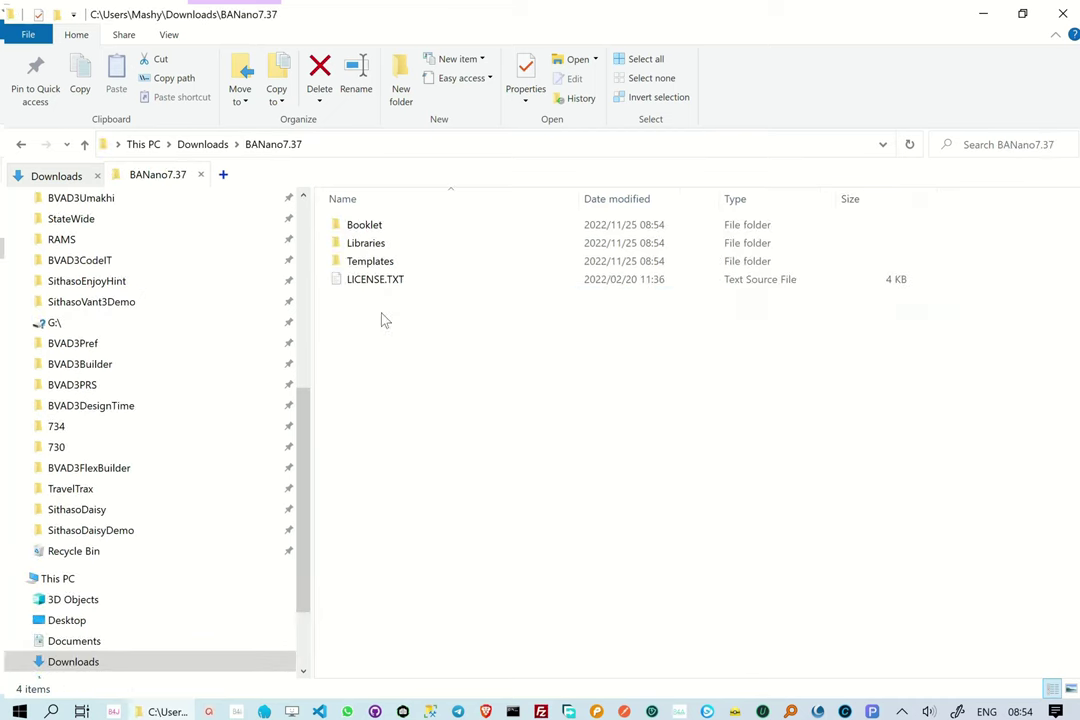
{"action": "left_click", "coordinate": [383, 246]}
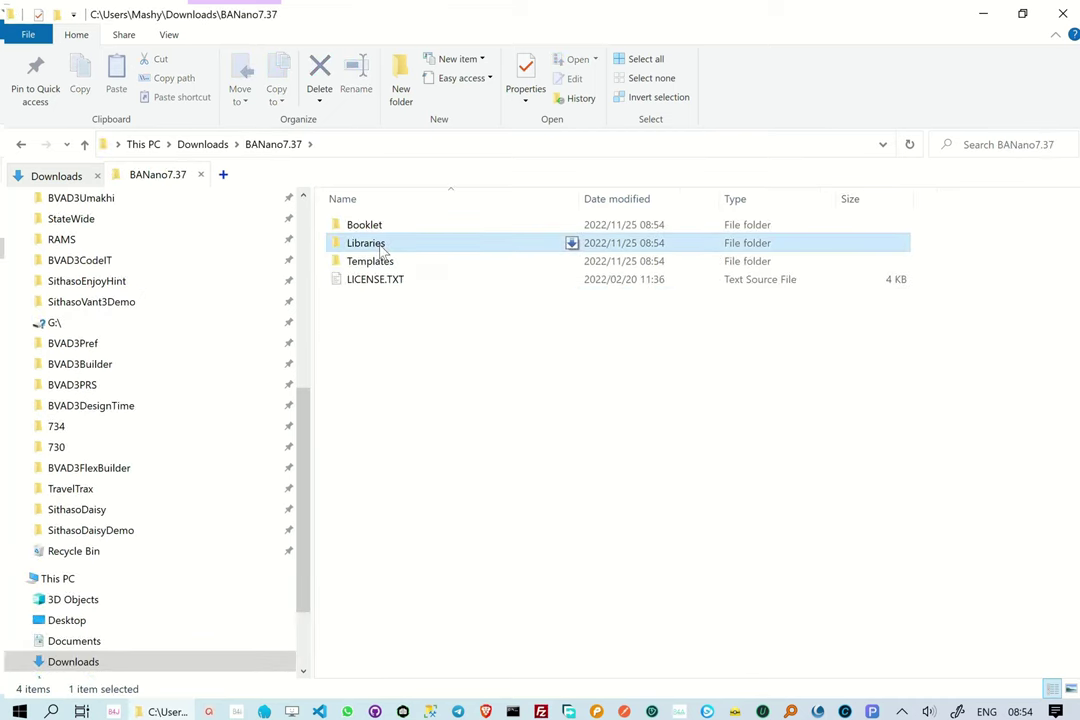
{"action": "left_click", "coordinate": [383, 246]}
{"action": "left_click", "coordinate": [342, 250]}
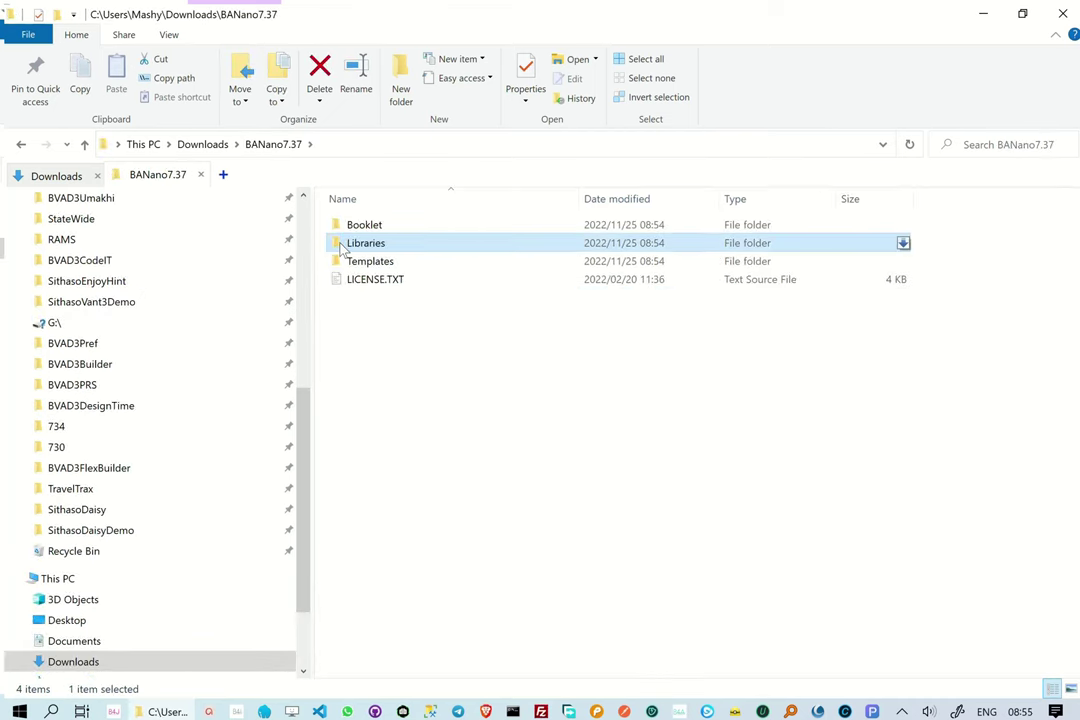
{"action": "left_click_drag", "start_coordinate": [342, 250], "coordinate": [484, 255]}
{"action": "double_click", "coordinate": [484, 255]}
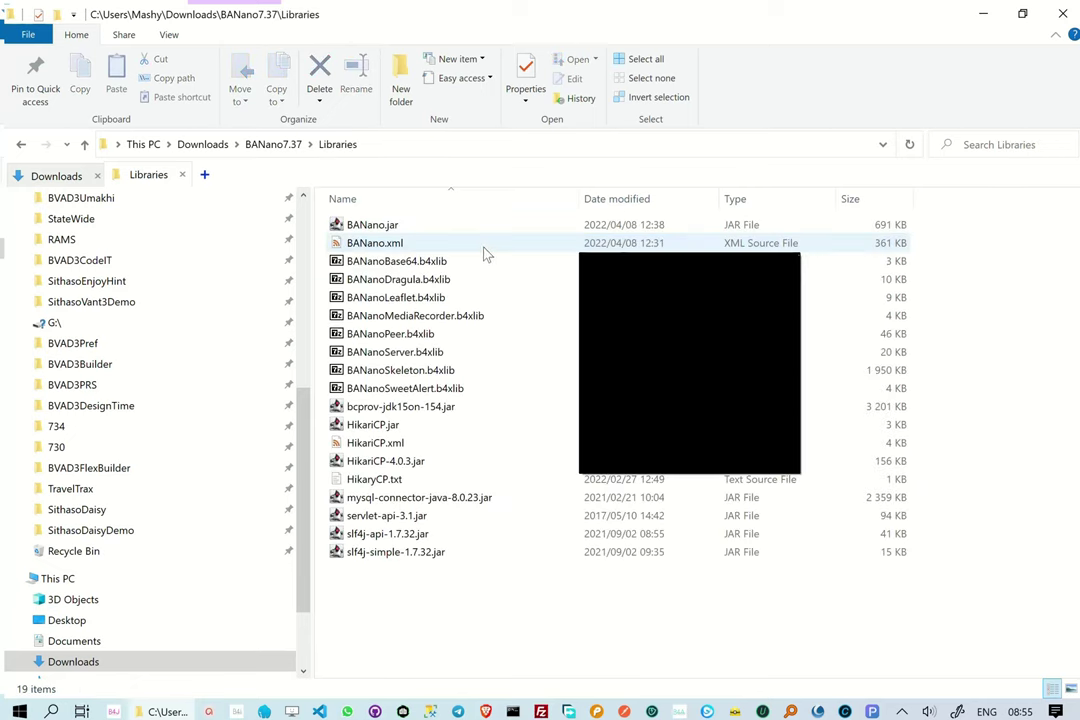
{"action": "key", "text": "ctrl+a"}
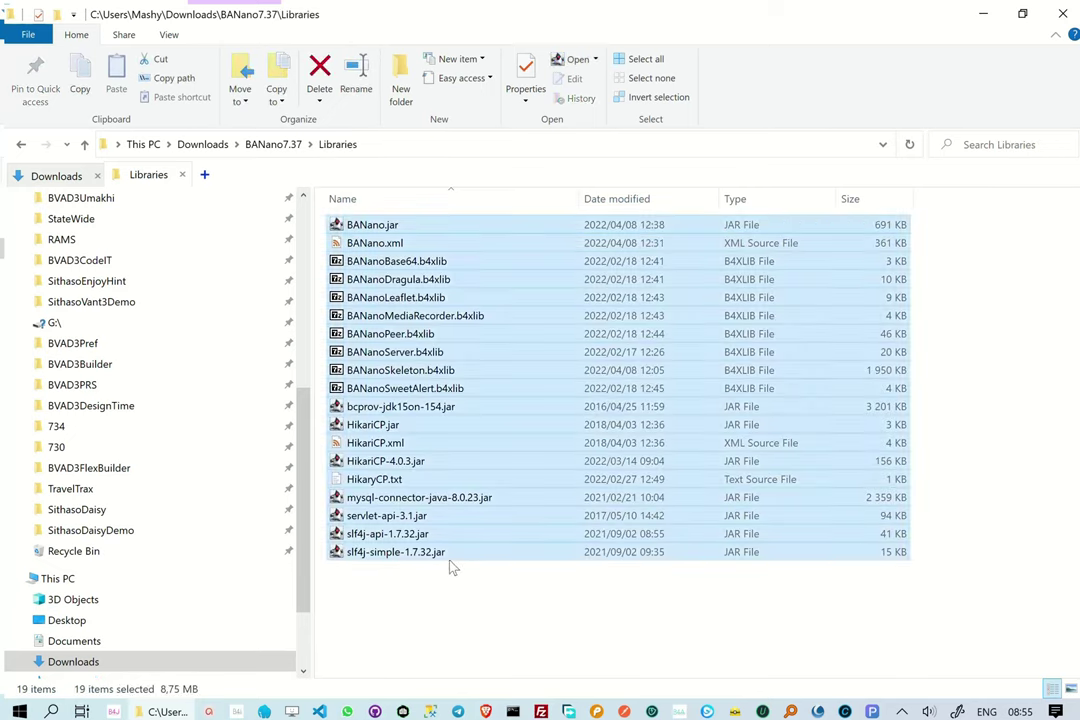
{"action": "left_click", "coordinate": [80, 75]}
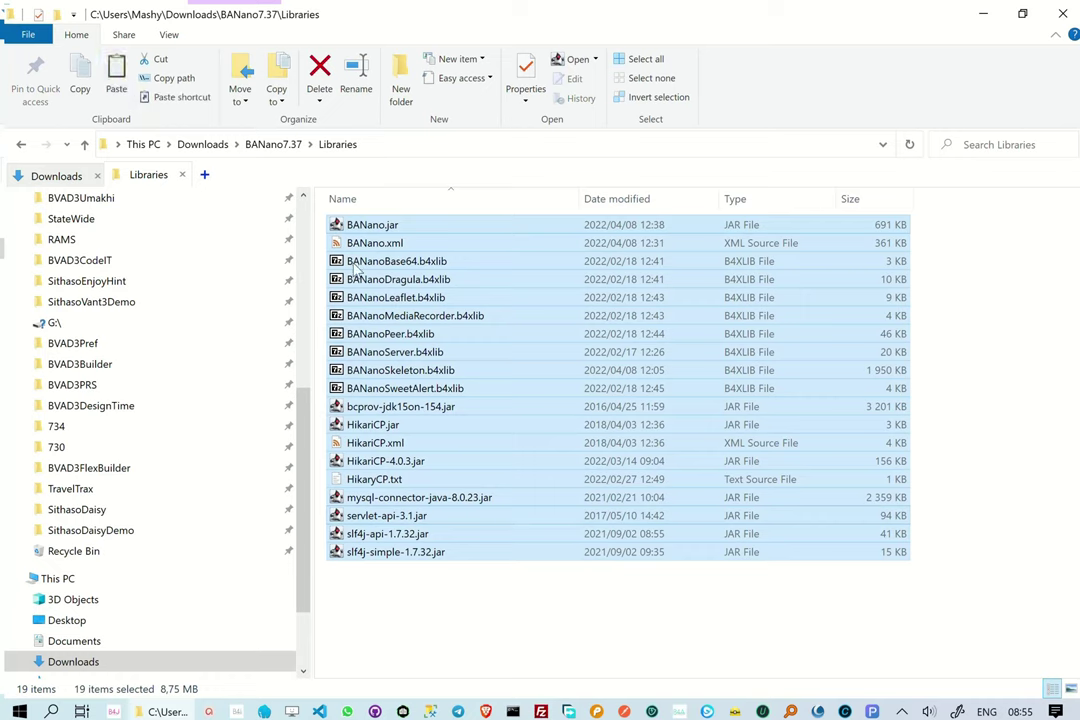
Paste the copied BANano library files into C:\b4j\libraries, using Explorer as the copy method.
{"action": "left_click", "coordinate": [309, 236]}
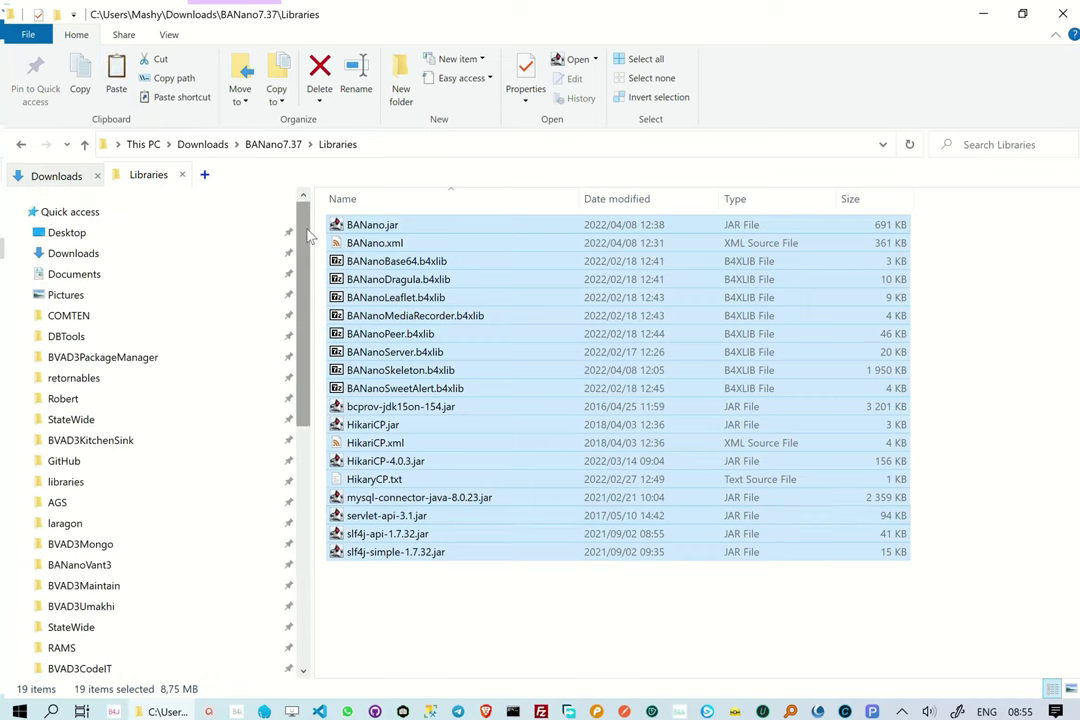
{"action": "left_click_drag", "start_coordinate": [309, 225], "coordinate": [310, 545]}
{"action": "left_click", "coordinate": [70, 620]}
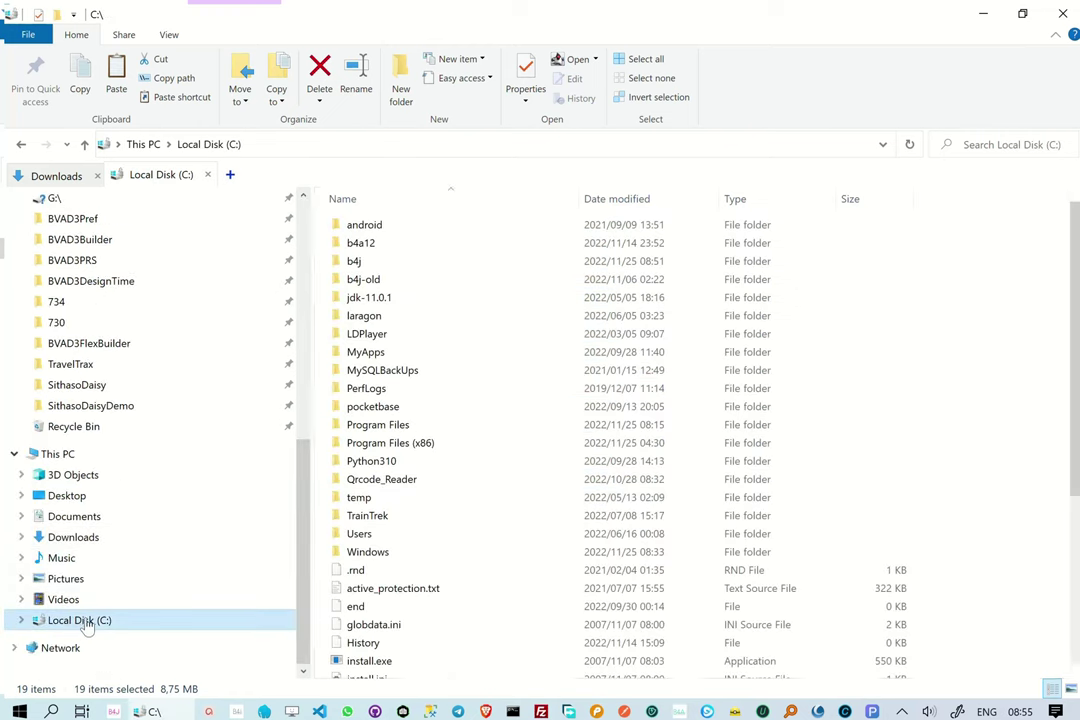
{"action": "double_click", "coordinate": [366, 264]}
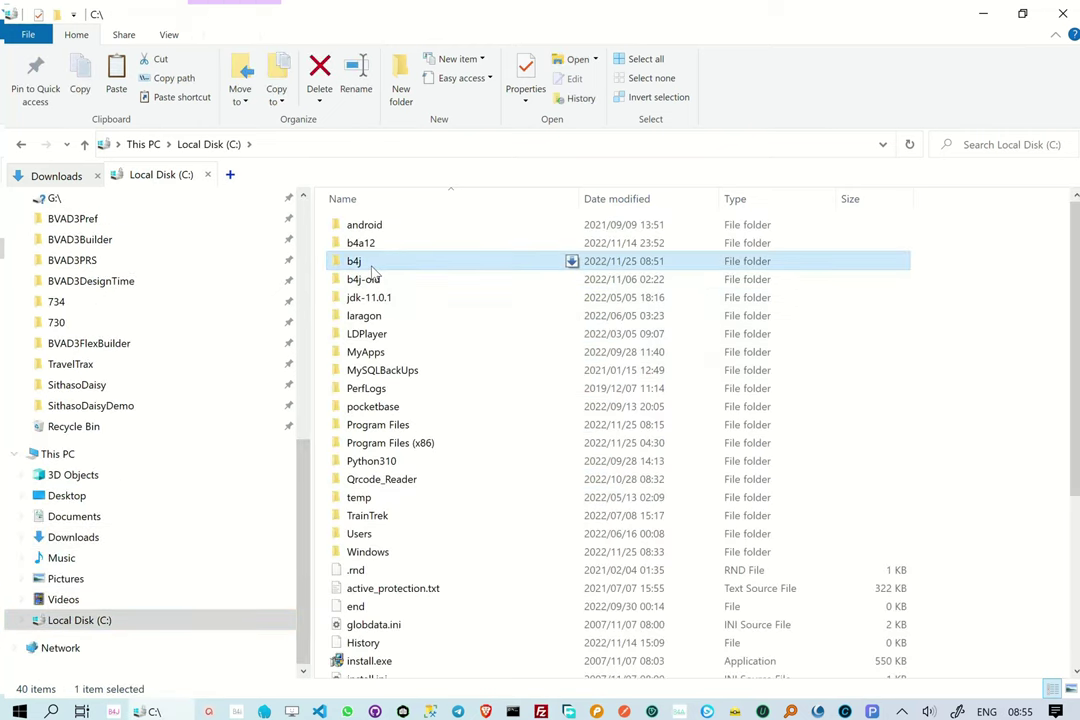
{"action": "left_click", "coordinate": [374, 228]}
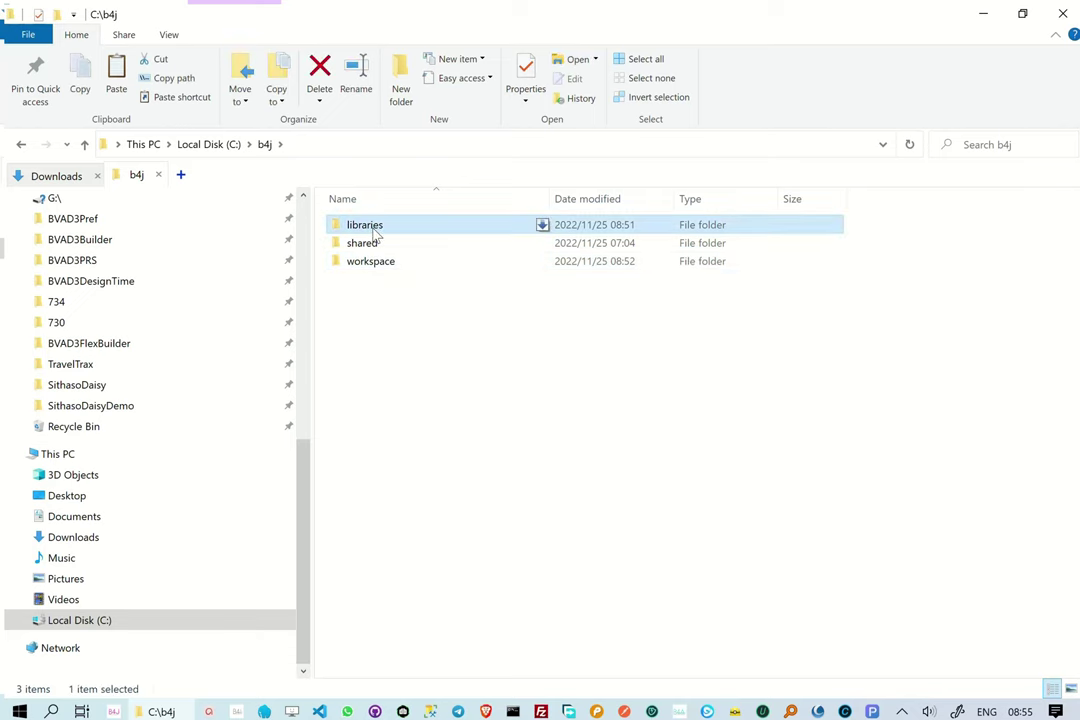
{"action": "double_click", "coordinate": [376, 230]}
{"action": "left_click", "coordinate": [116, 80]}
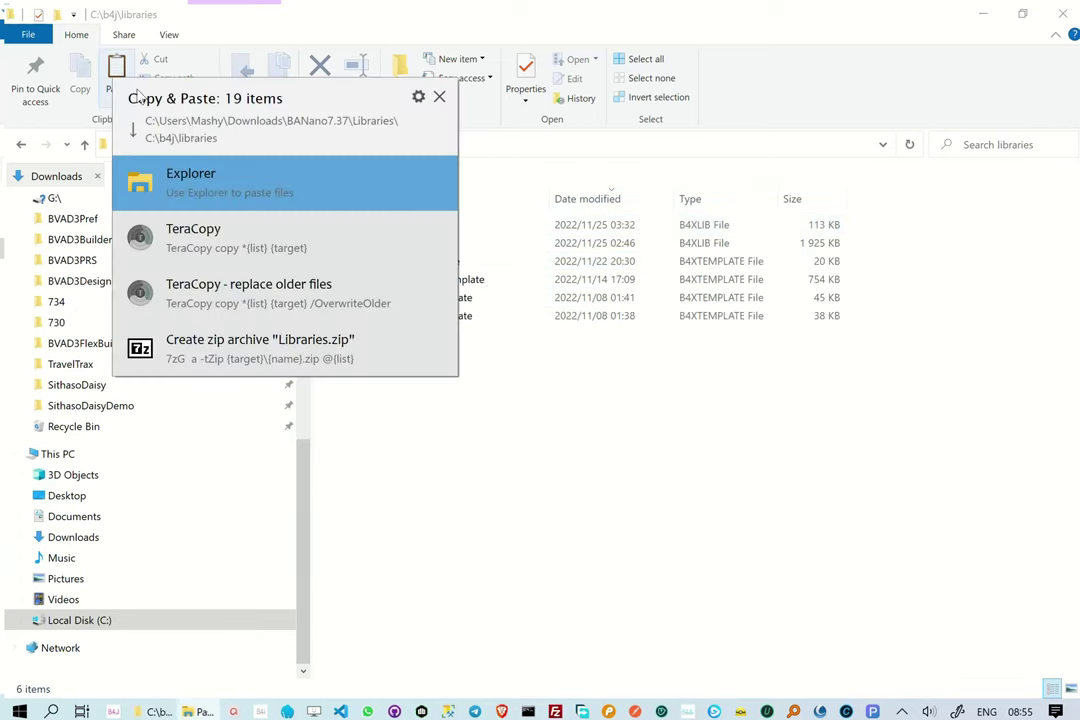
{"action": "left_click", "coordinate": [291, 183]}
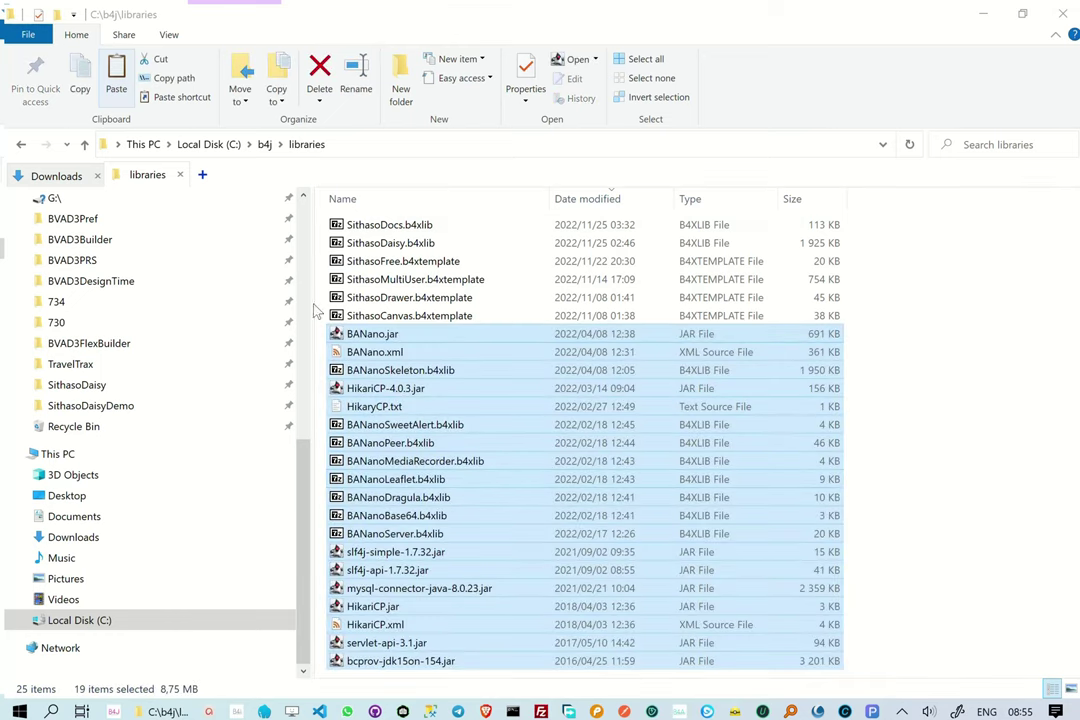
Copy jdk-11.0.1.zip from the Downloads folder and paste it into C:\b4j, using Explorer as the copy method.
{"action": "scroll", "coordinate": [150, 350], "scroll_direction": "up", "scroll_amount": 10}
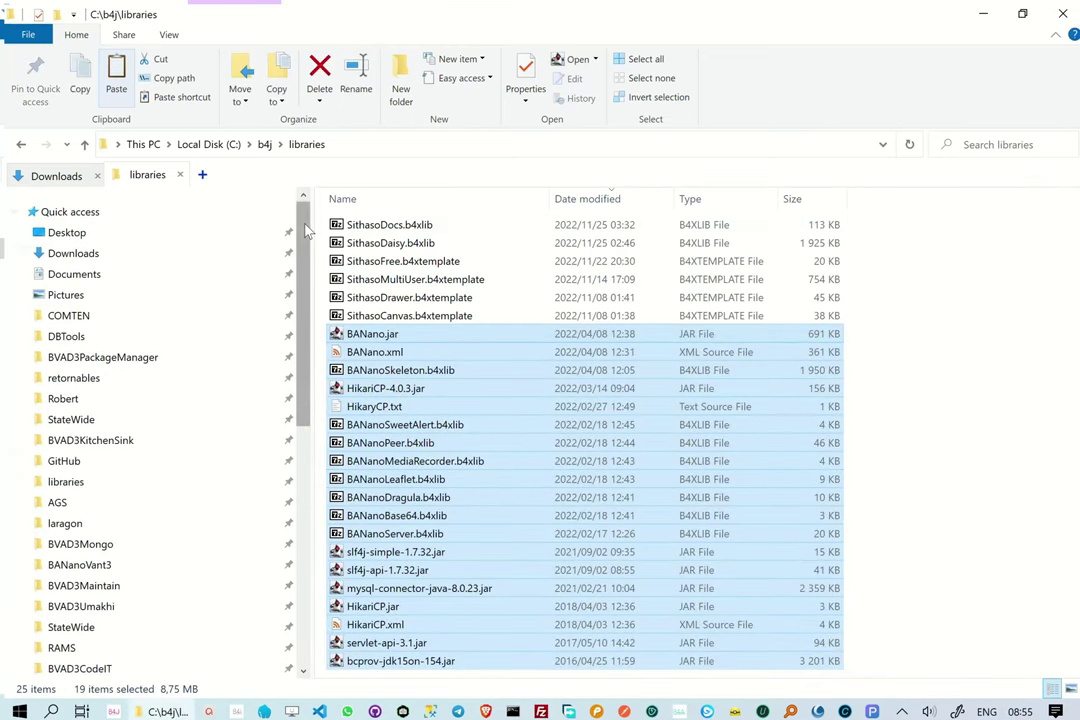
{"action": "left_click", "coordinate": [98, 255]}
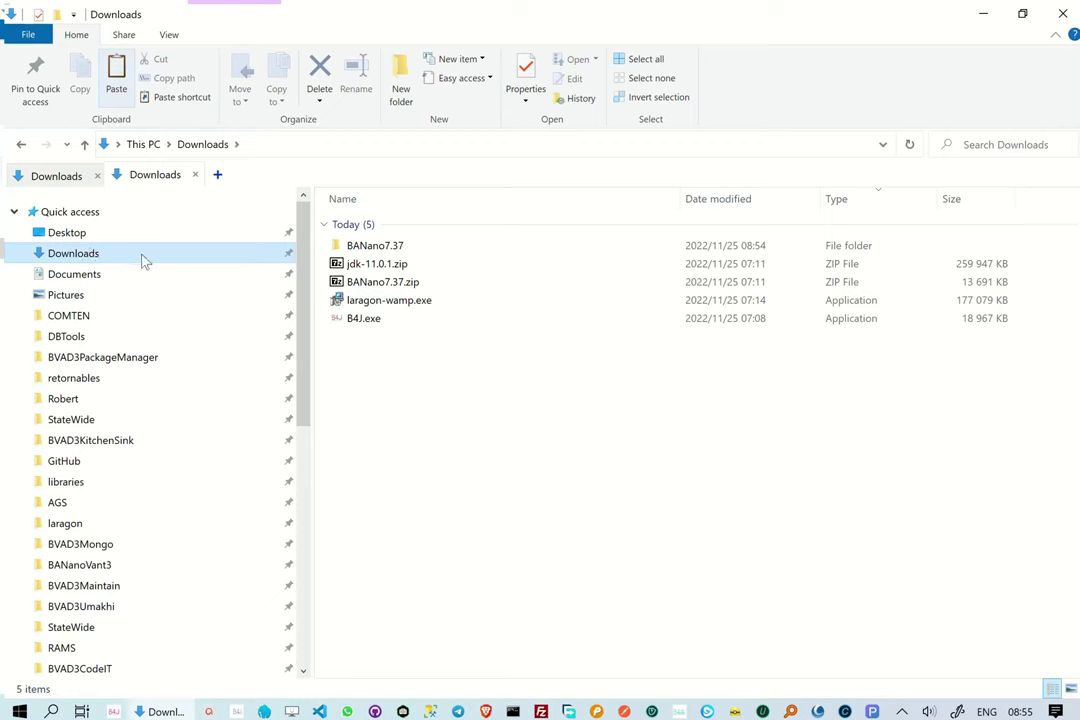
{"action": "left_click", "coordinate": [378, 265]}
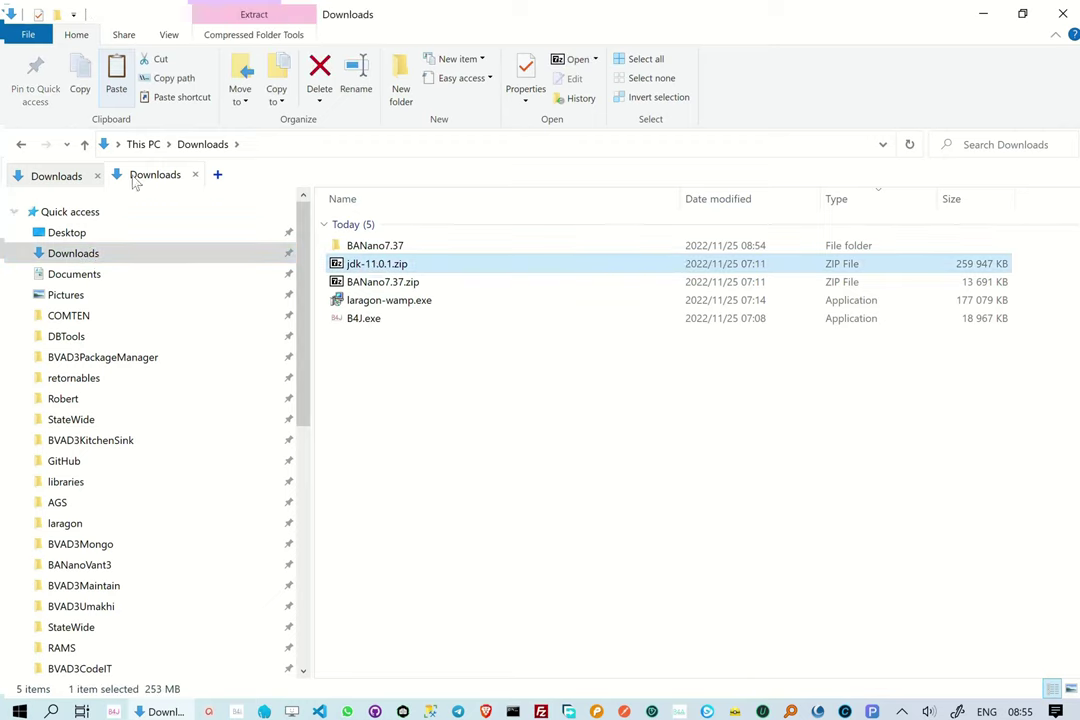
{"action": "left_click", "coordinate": [74, 82]}
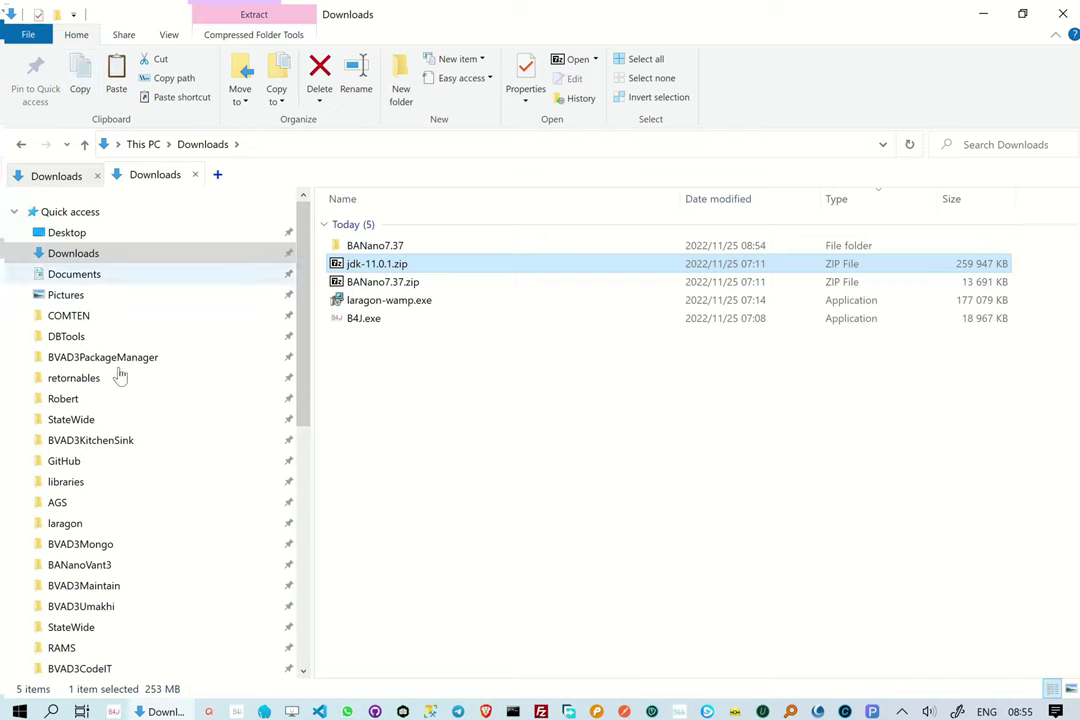
{"action": "left_click", "coordinate": [309, 639]}
{"action": "scroll", "coordinate": [306, 660], "scroll_direction": "down", "scroll_amount": 2}
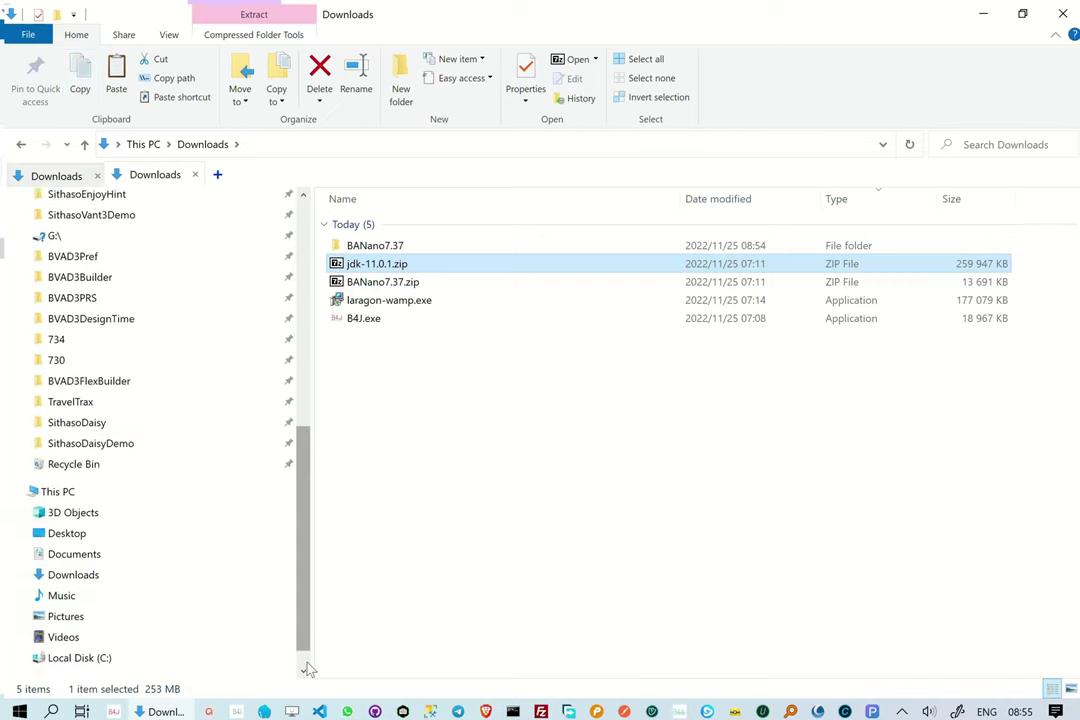
{"action": "left_click", "coordinate": [100, 624]}
{"action": "left_click", "coordinate": [400, 261]}
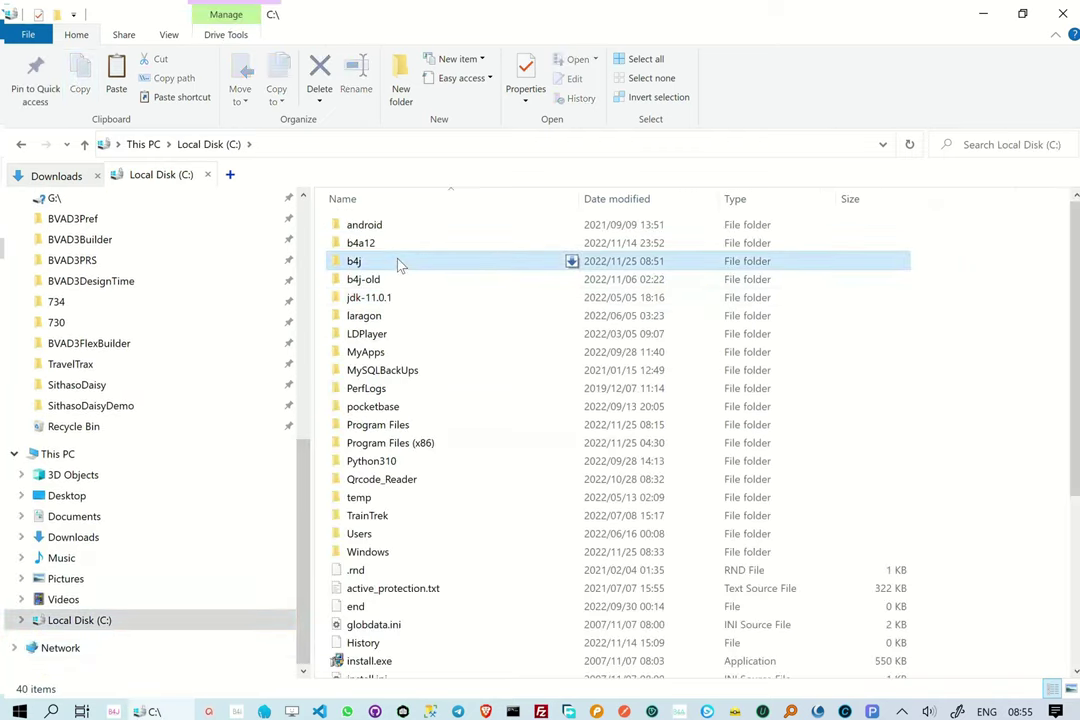
{"action": "double_click", "coordinate": [400, 261]}
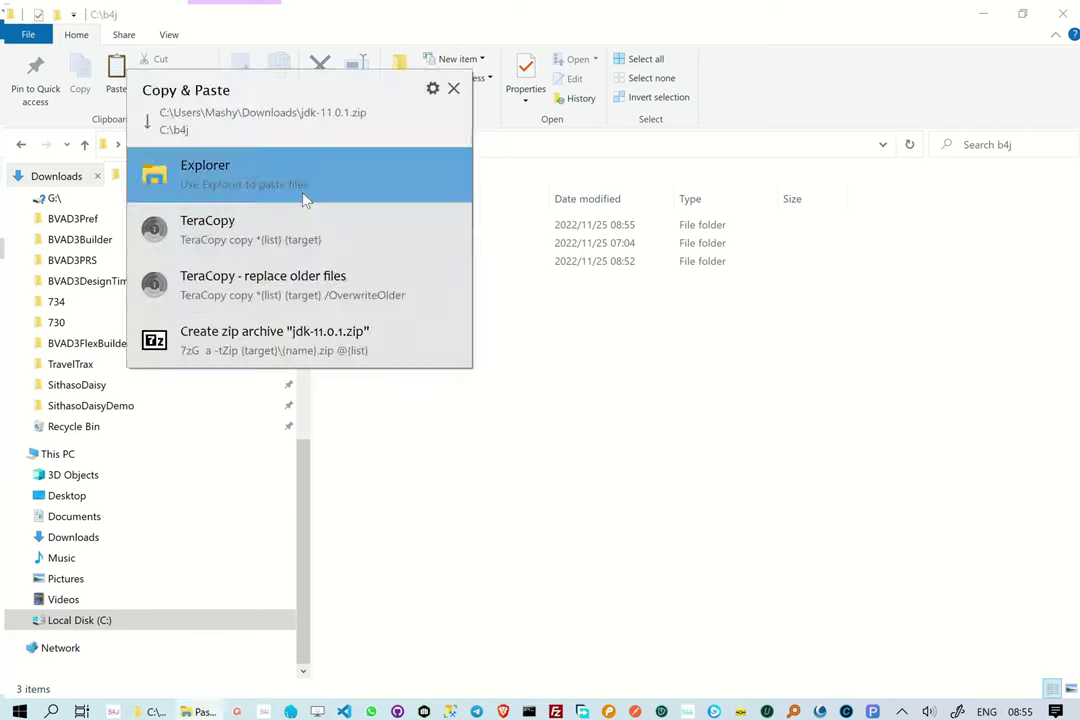
{"action": "left_click", "coordinate": [304, 200]}
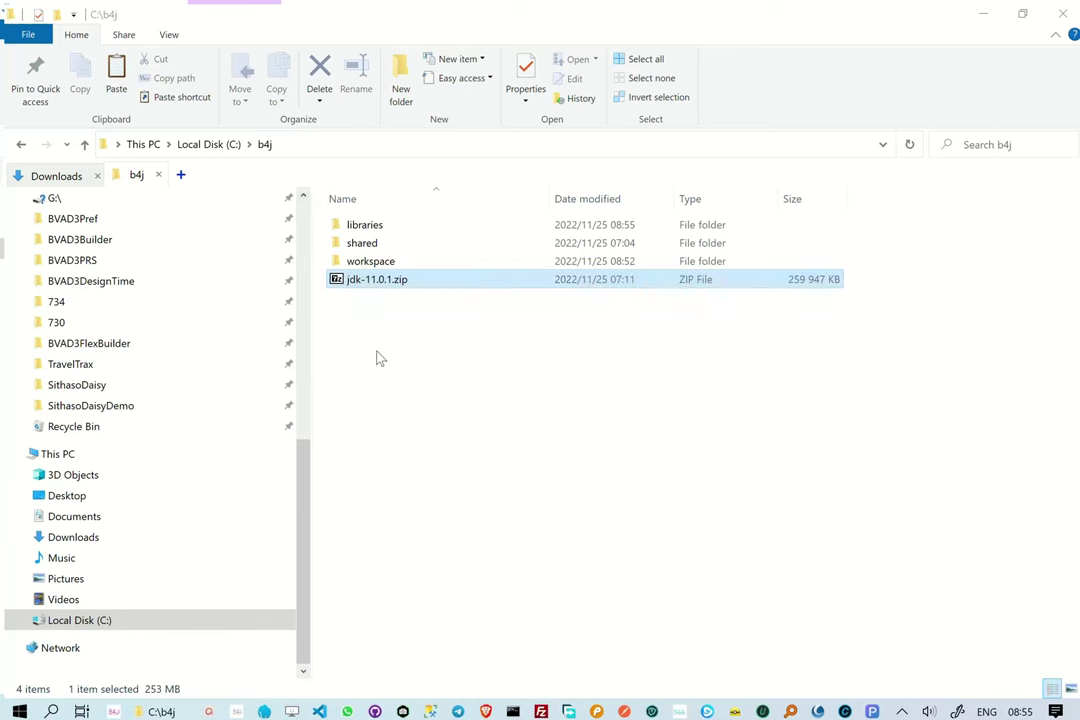
Extract jdk-11.0.1.zip in C:\b4j into its own jdk-11.0.1 folder with 7-Zip.
{"action": "right_click", "coordinate": [396, 287]}
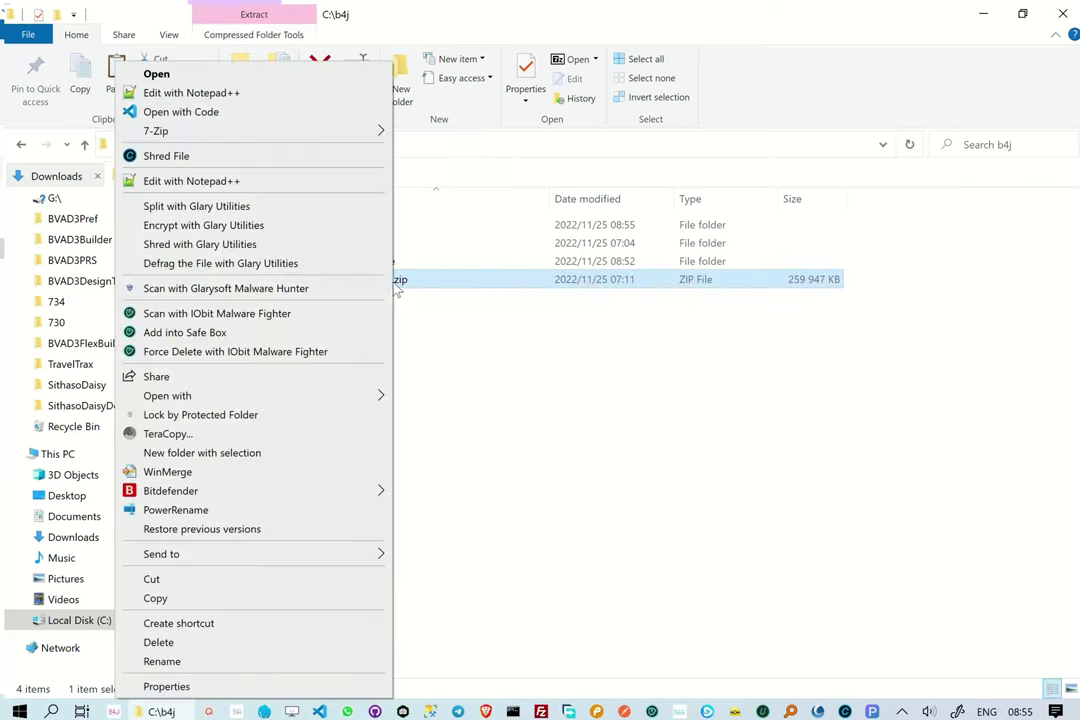
{"action": "mouse_move", "coordinate": [363, 136]}
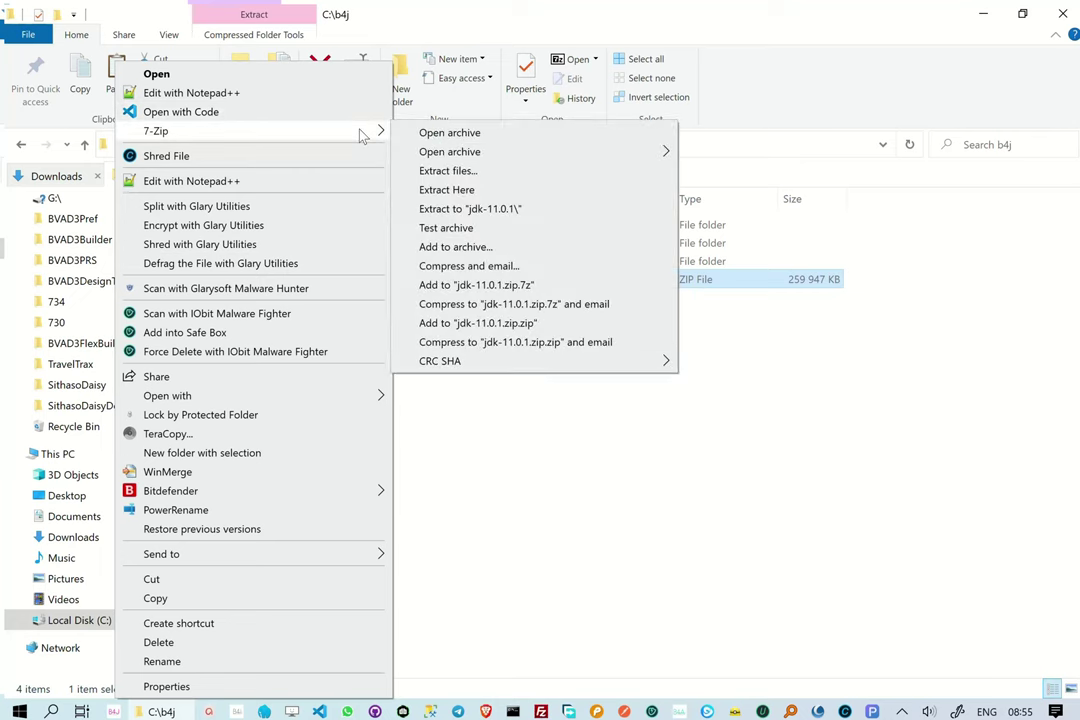
{"action": "left_click", "coordinate": [478, 208]}
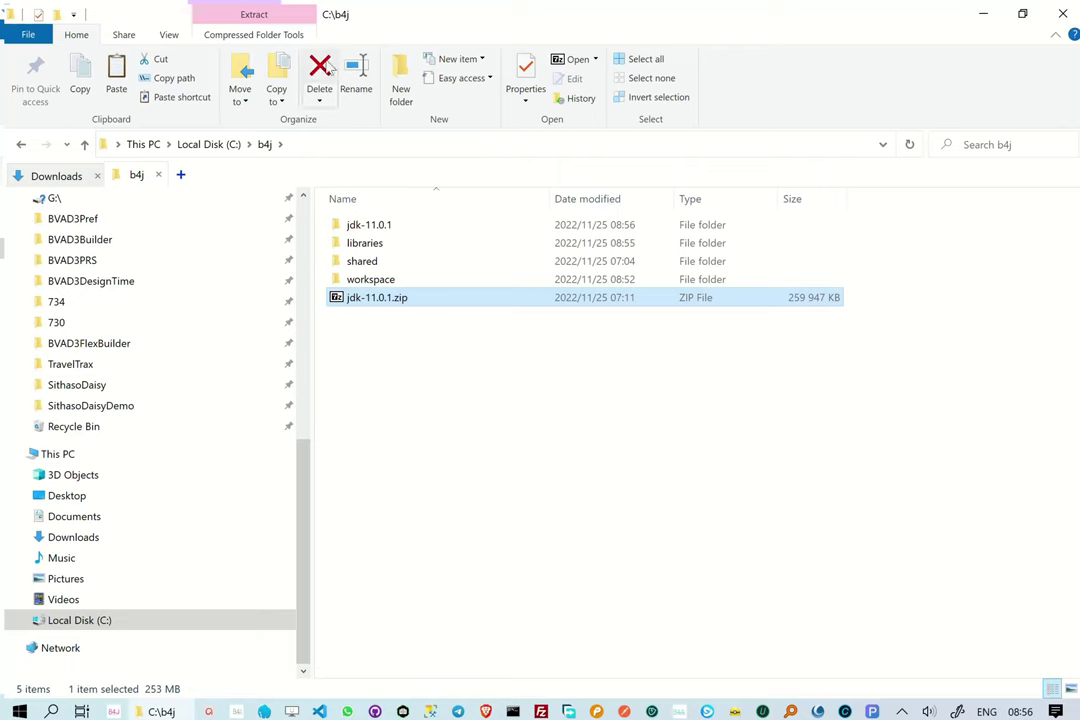
Delete jdk-11.0.1.zip from C:\b4j and close File Explorer.
{"action": "left_click", "coordinate": [328, 66]}
{"action": "left_click", "coordinate": [605, 408]}
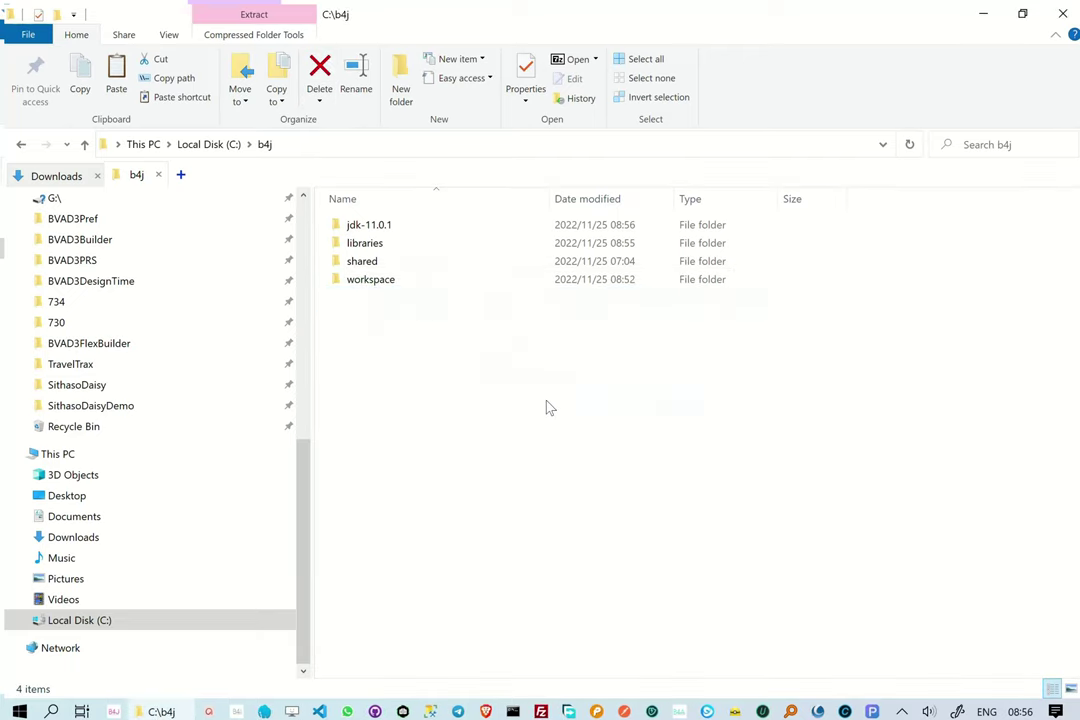
{"action": "key", "text": "ctrl+w"}
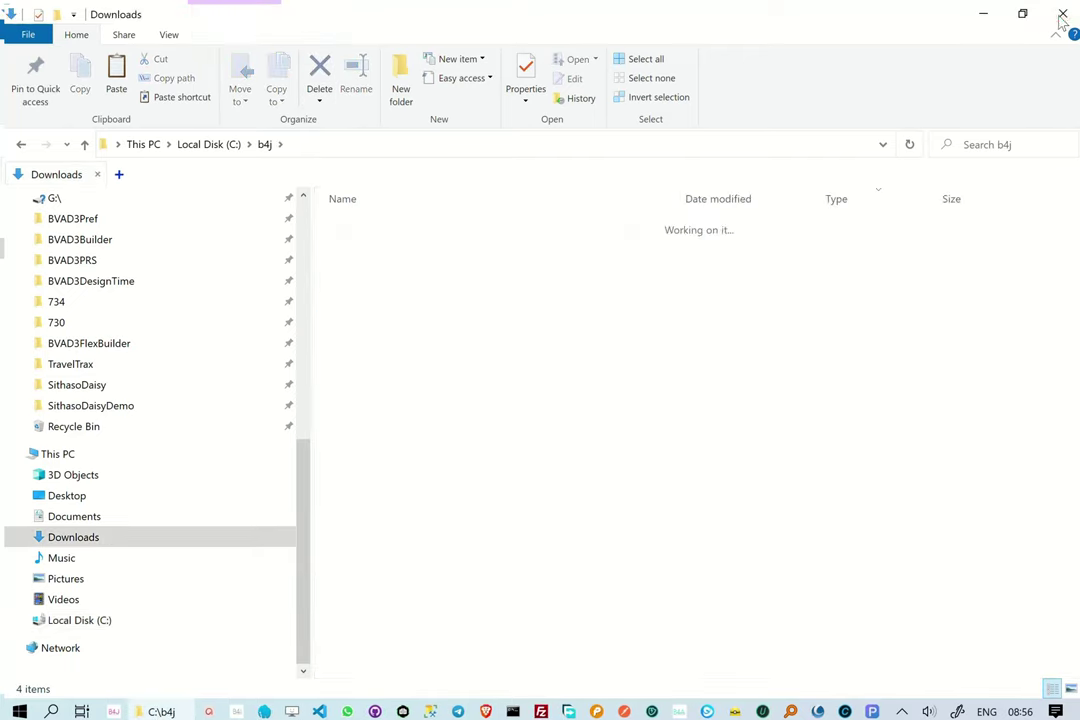
{"action": "left_click", "coordinate": [1062, 22]}
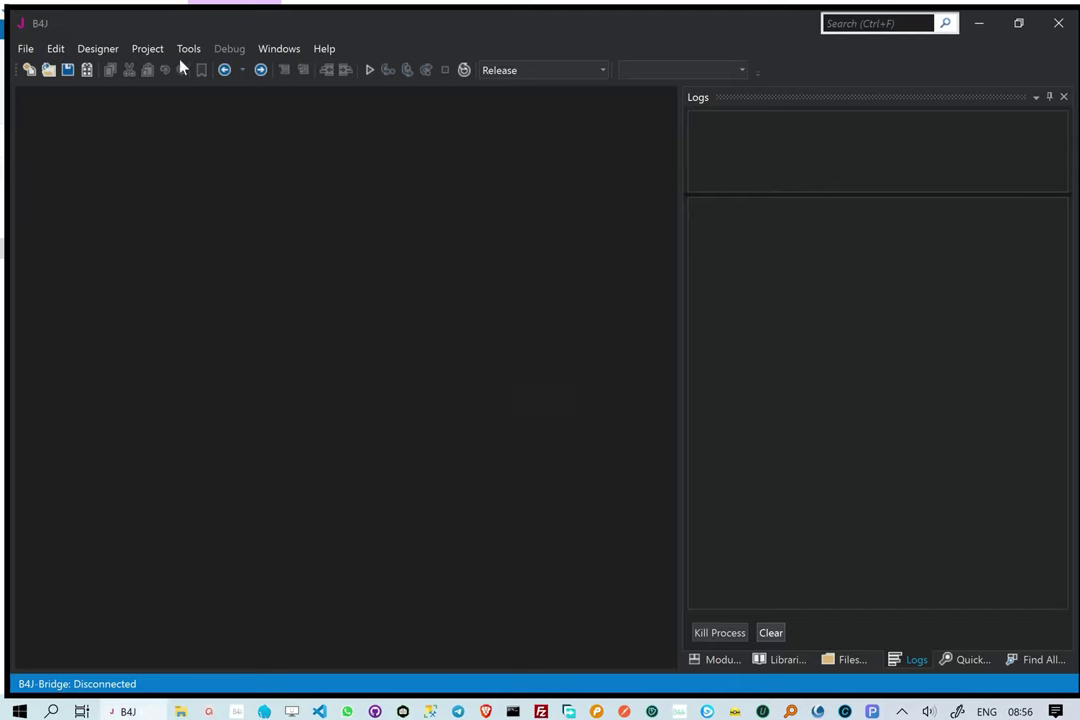
In B4J, open the paths configuration and check the folder of the javac.exe path without picking a file.
{"action": "left_click", "coordinate": [189, 49]}
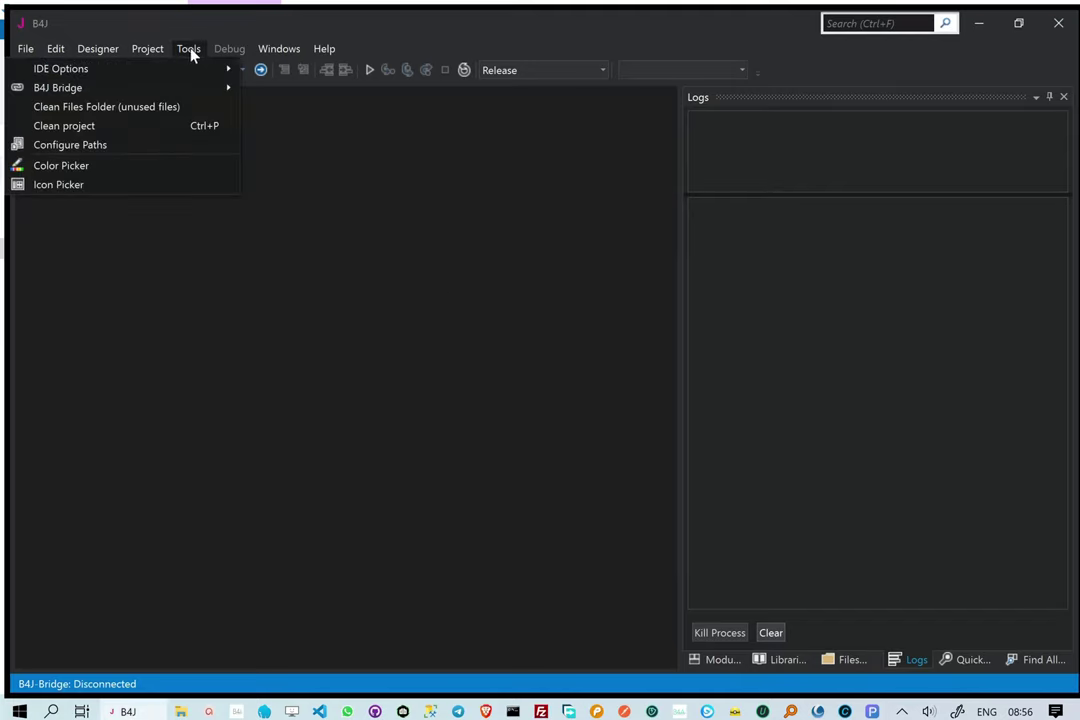
{"action": "left_click", "coordinate": [178, 145]}
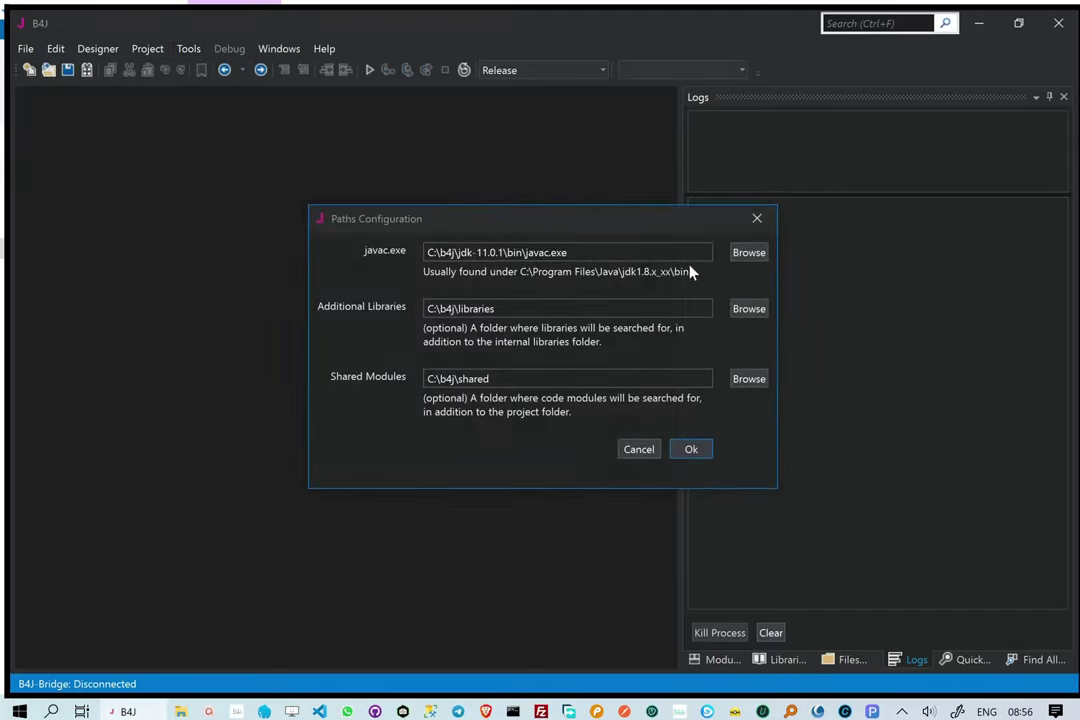
{"action": "left_click", "coordinate": [751, 261]}
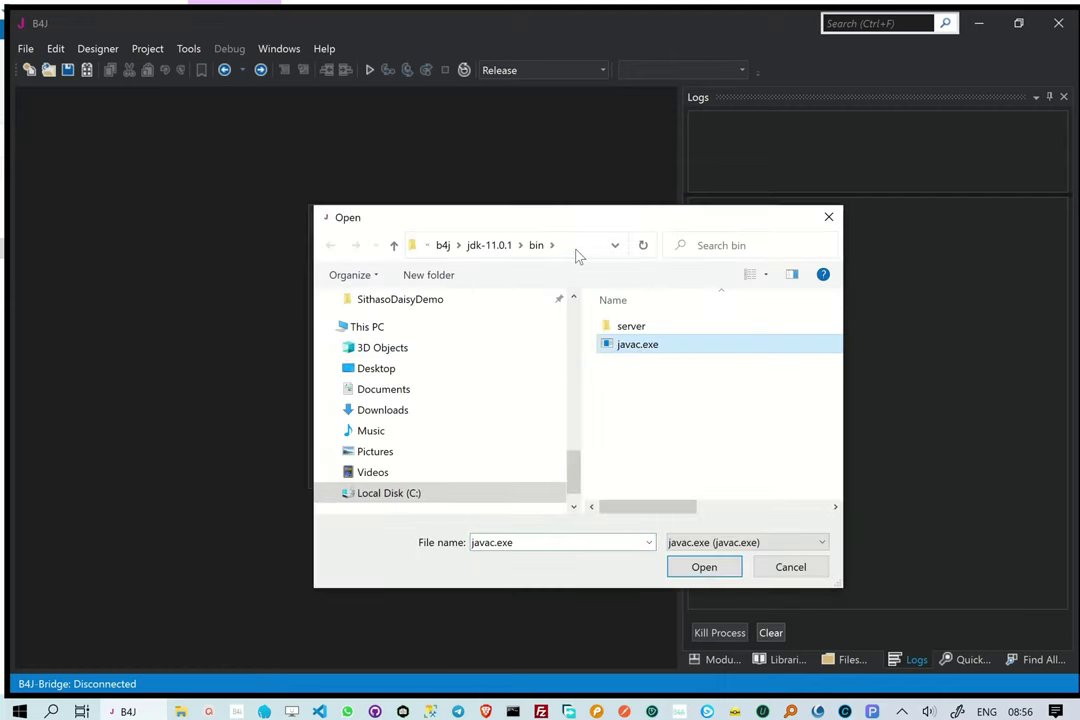
{"action": "left_click", "coordinate": [578, 247]}
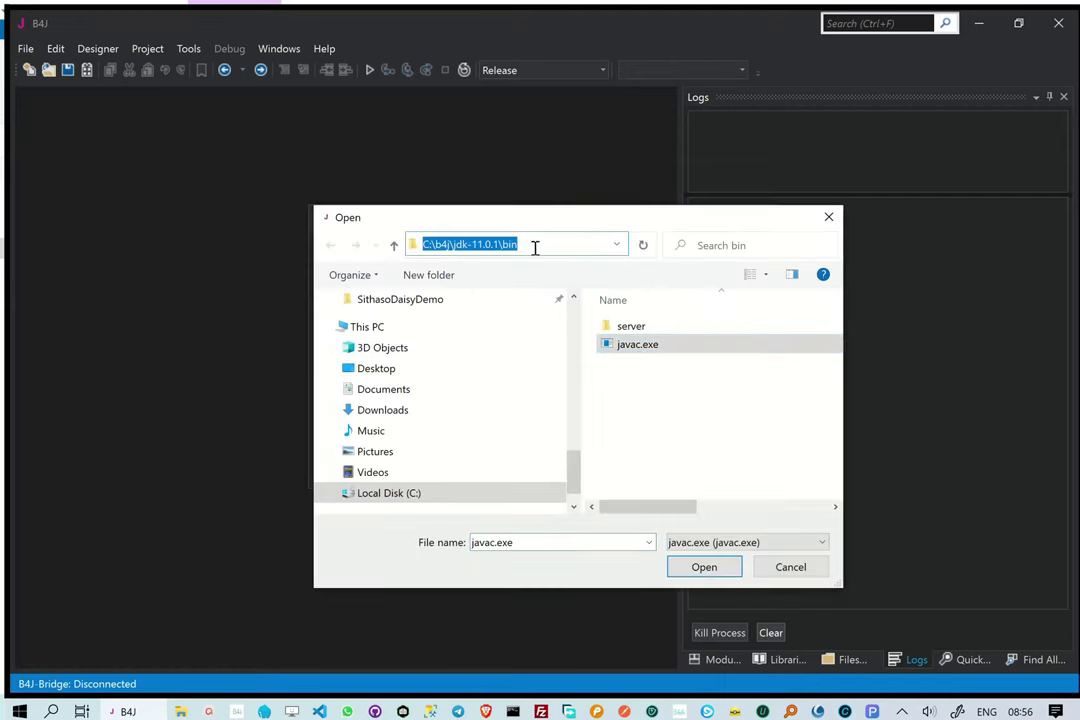
{"action": "left_click", "coordinate": [786, 567]}
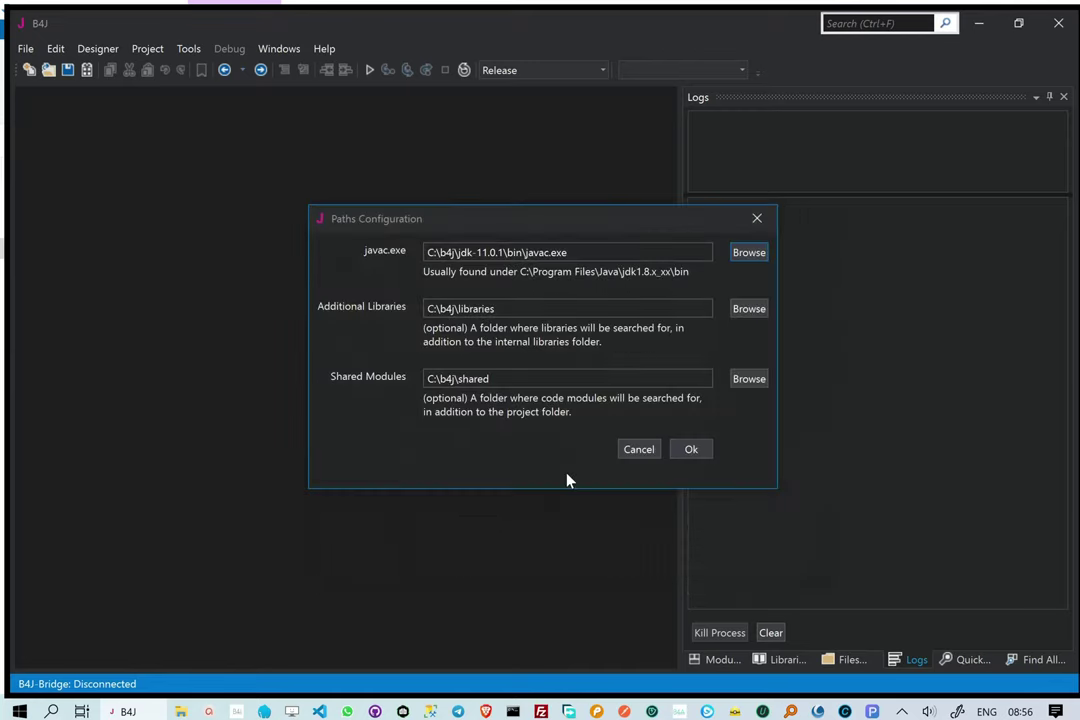
Set the additional libraries folder to C:\b4j\libraries and the shared modules folder to C:\b4j\shared, and save the paths.
{"action": "left_click", "coordinate": [745, 309]}
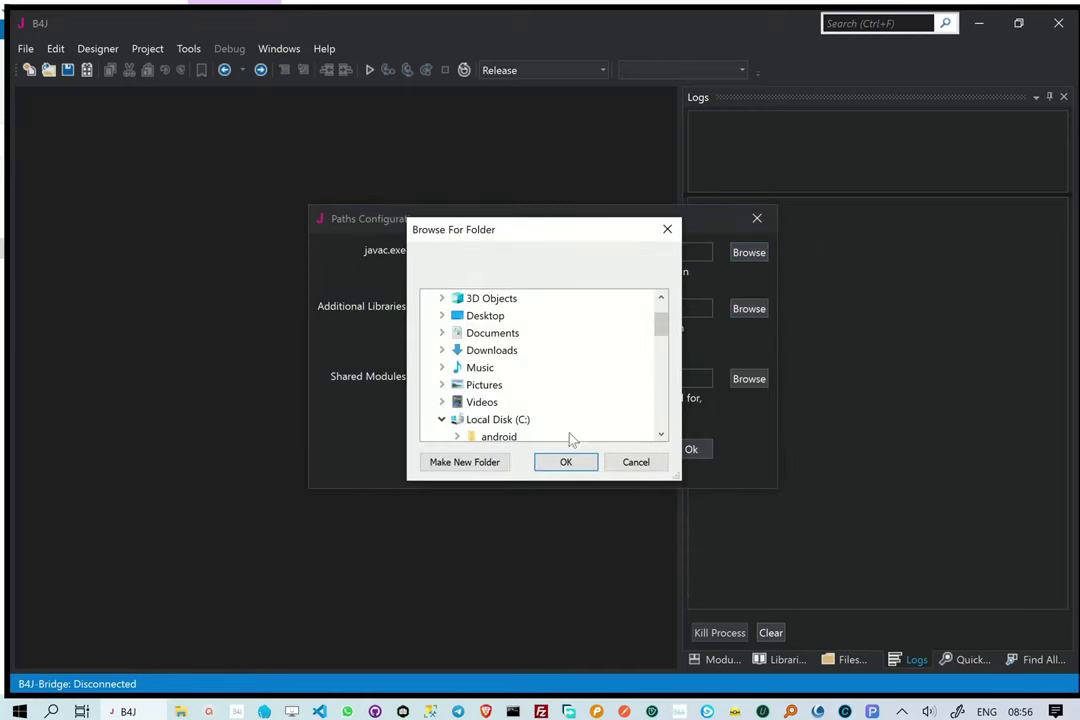
{"action": "scroll", "coordinate": [660, 437], "scroll_direction": "down", "scroll_amount": 2}
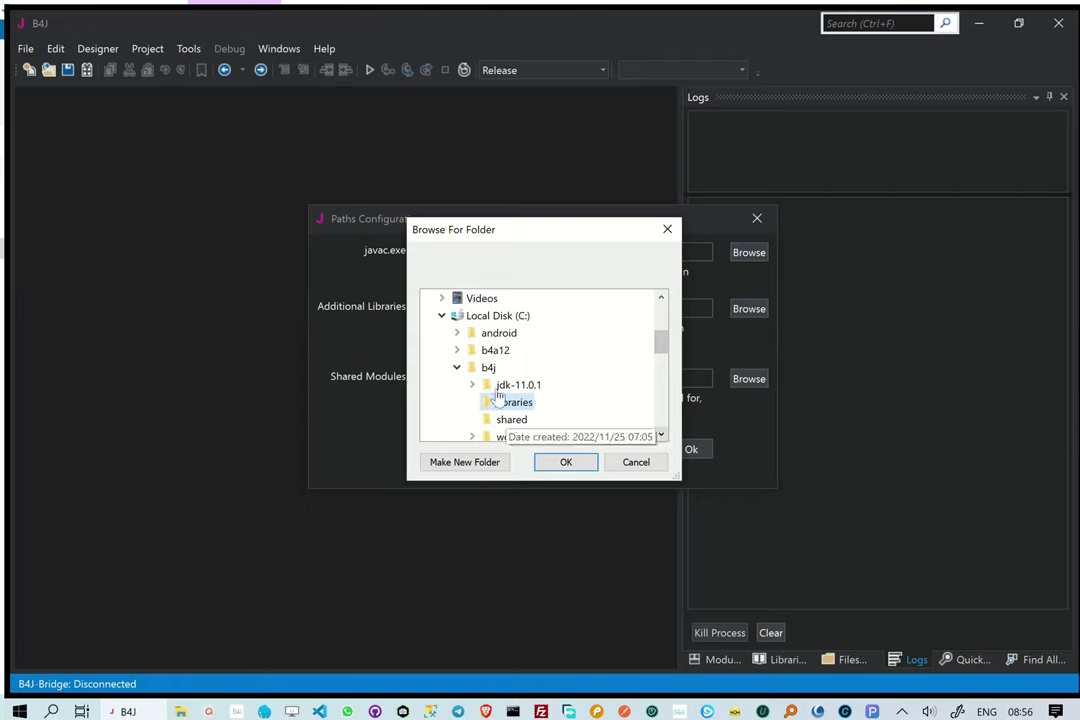
{"action": "left_click", "coordinate": [567, 464]}
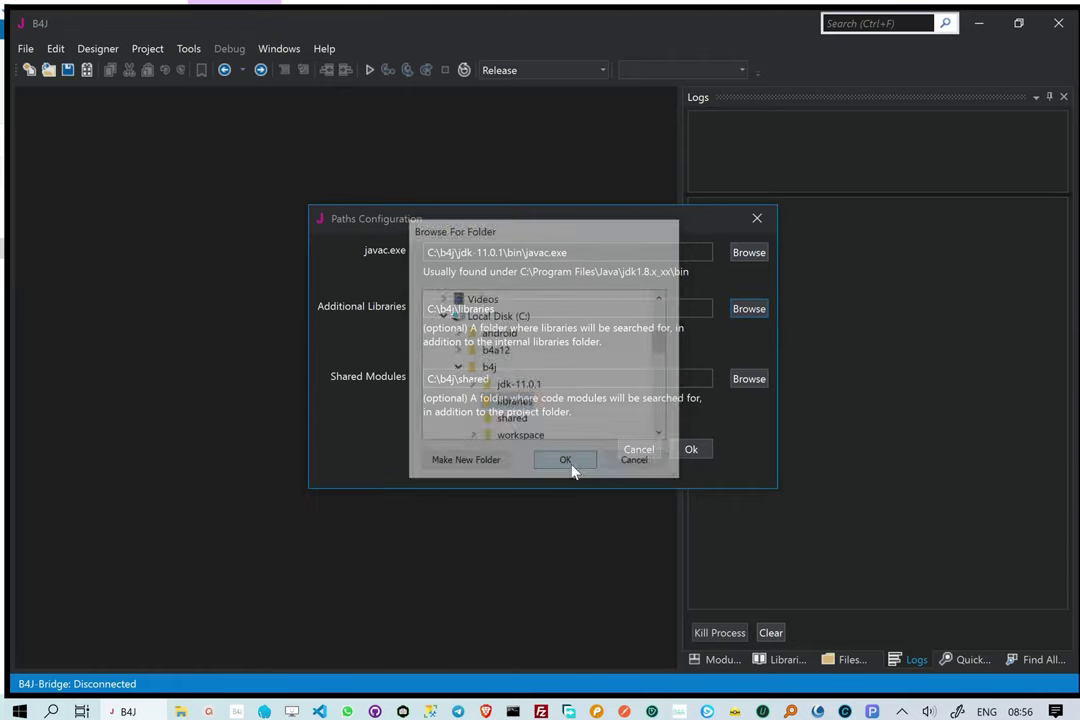
{"action": "left_click", "coordinate": [749, 379]}
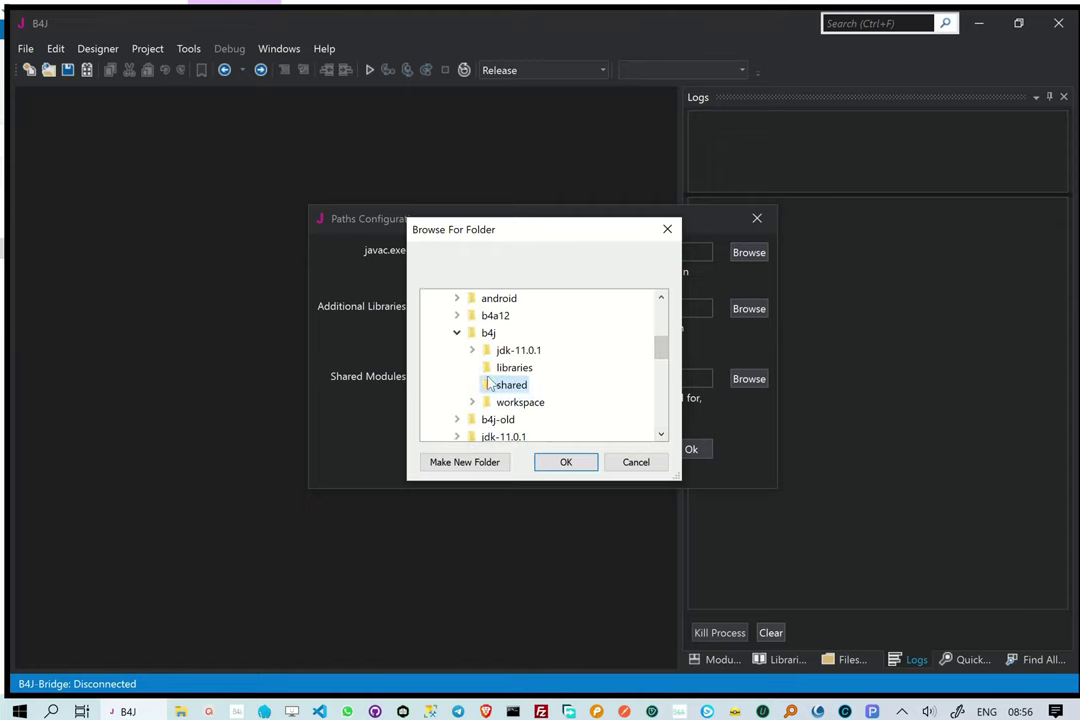
{"action": "left_click", "coordinate": [580, 464]}
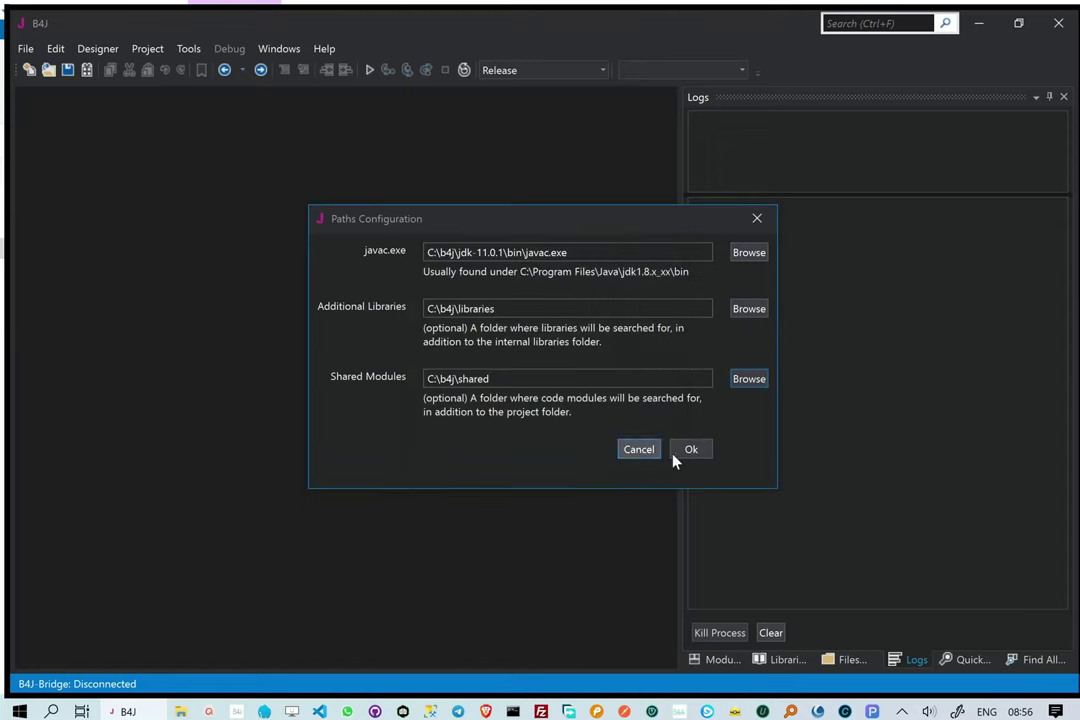
{"action": "left_click", "coordinate": [692, 450]}
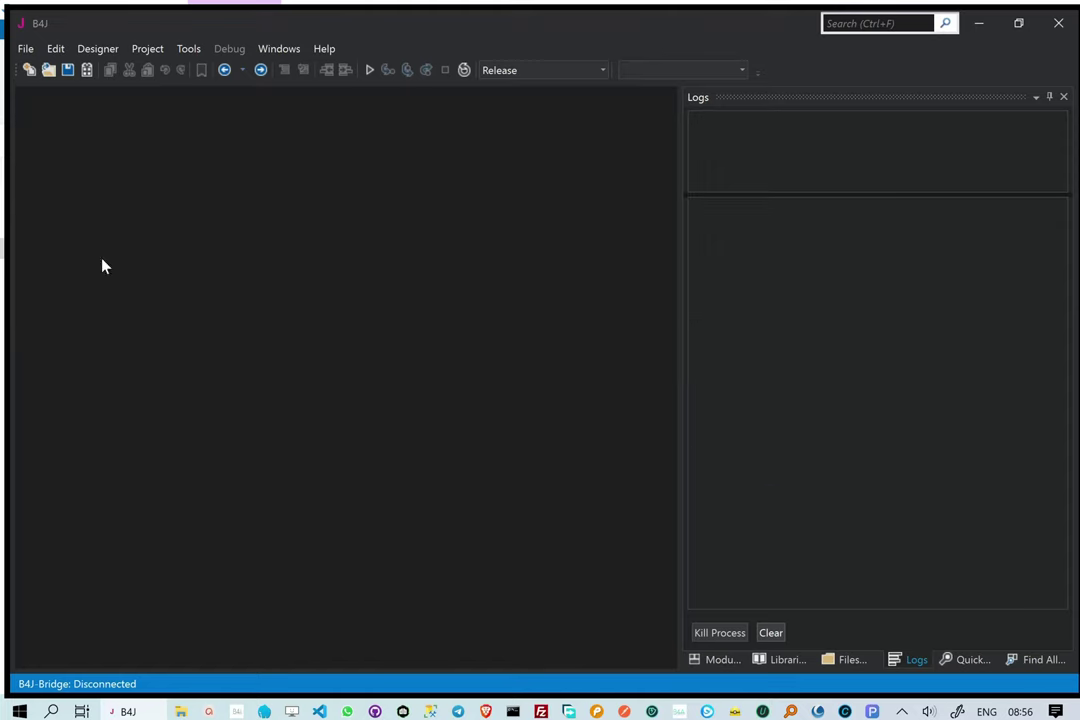
Create a SithasoFree project named SithasoP1 in its own new folder under C:\b4j\workspace.
{"action": "left_click", "coordinate": [25, 48]}
{"action": "mouse_move", "coordinate": [115, 68]}
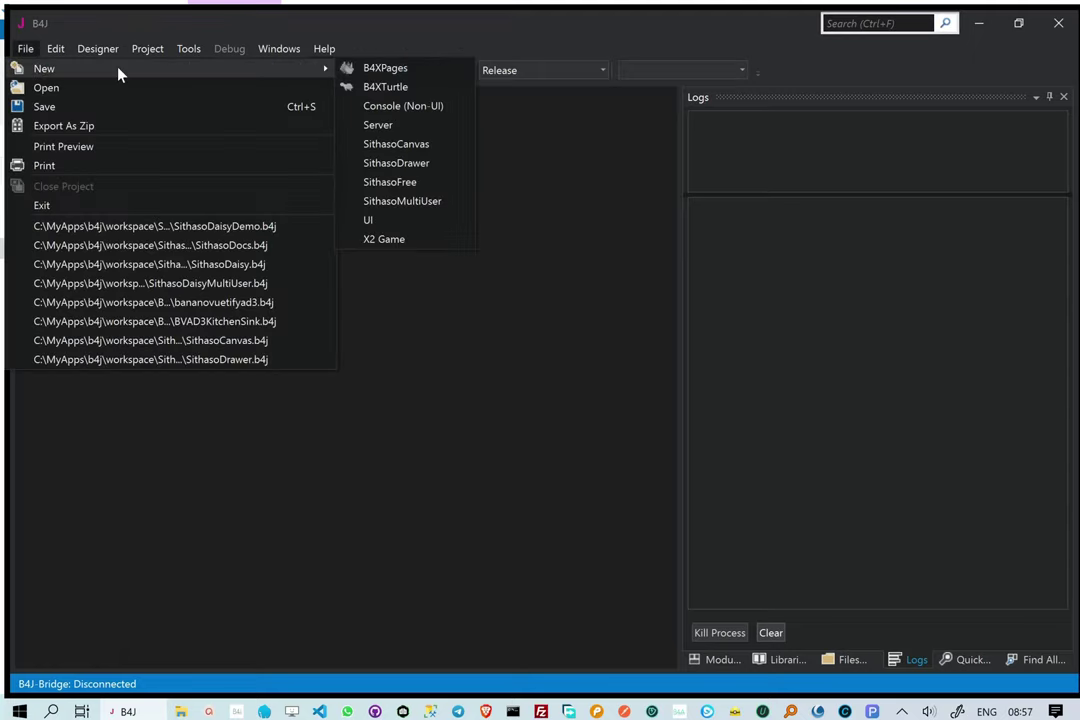
{"action": "left_click", "coordinate": [414, 182]}
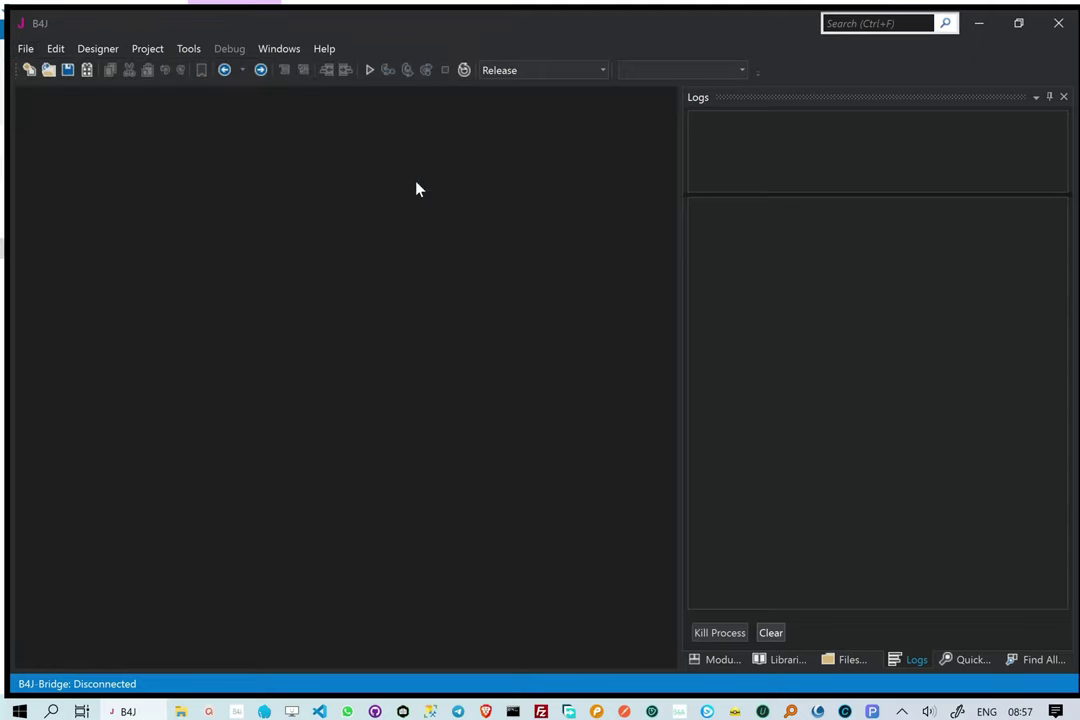
{"action": "type", "text": "Sit"}
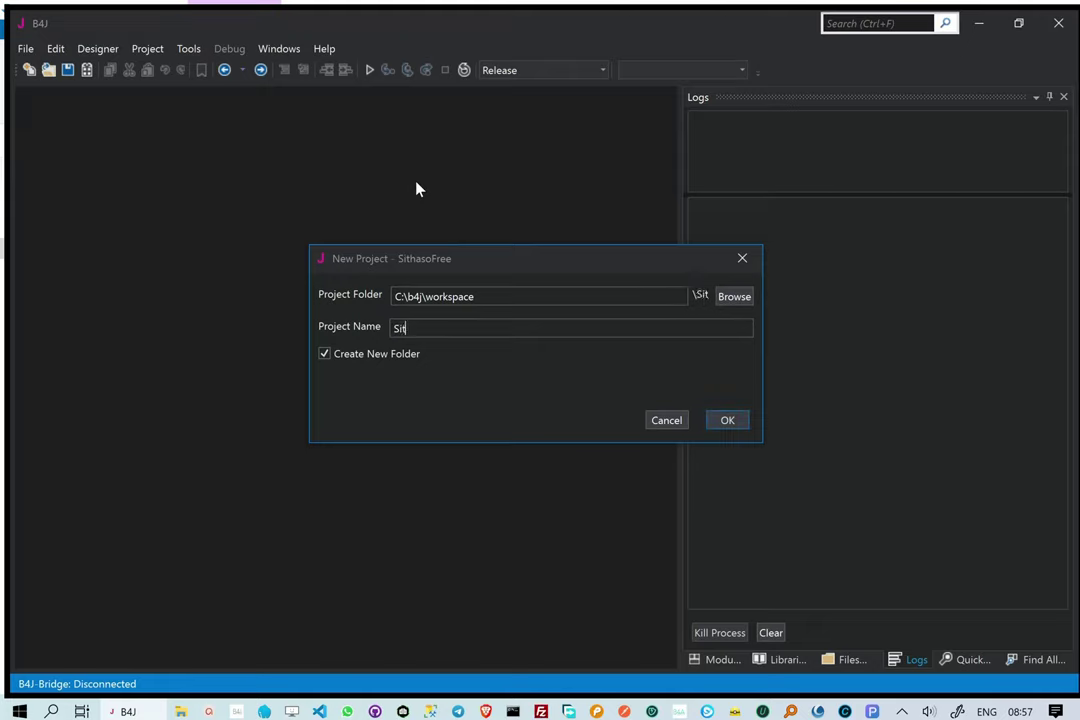
{"action": "type", "text": "hasoP1"}
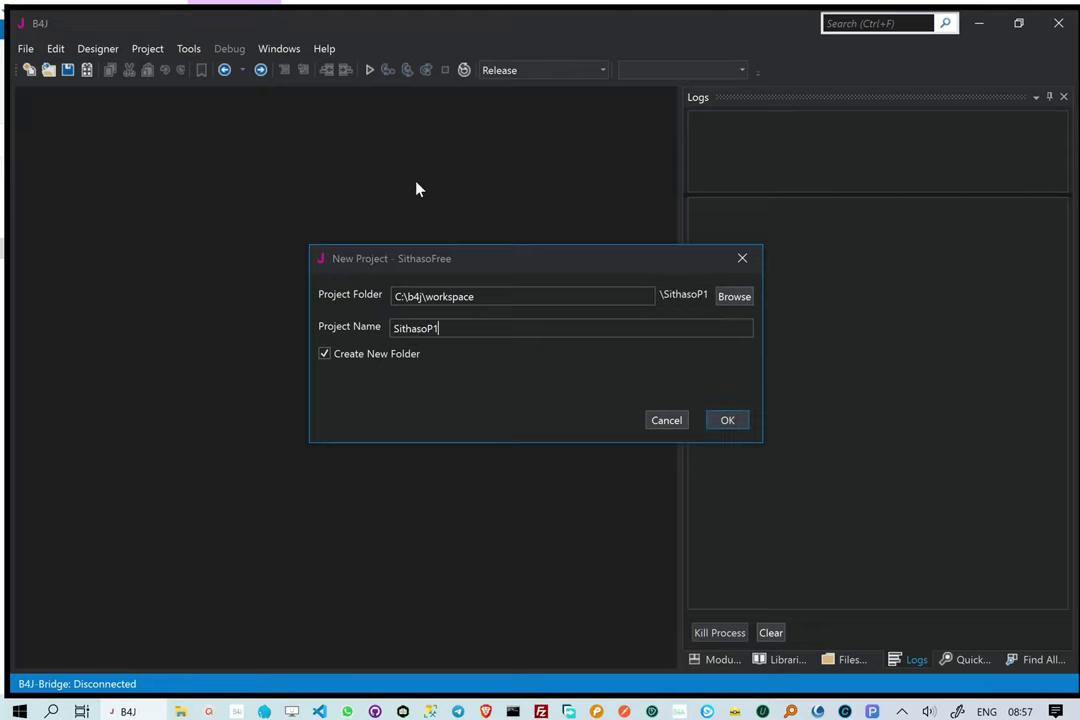
{"action": "left_click", "coordinate": [747, 297]}
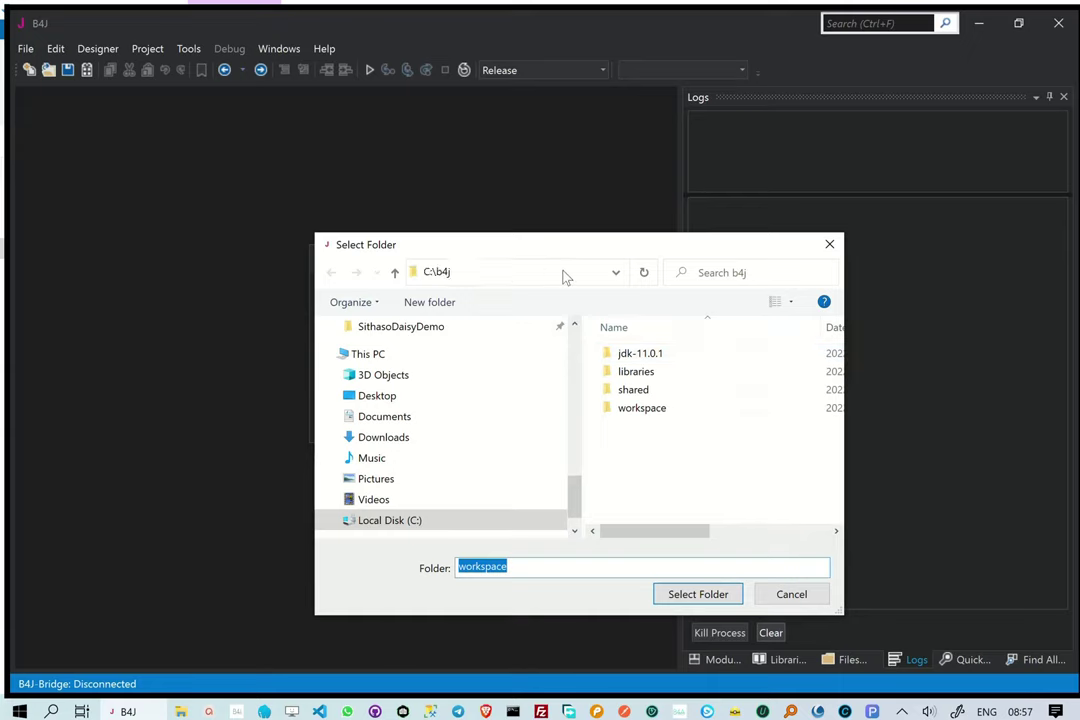
{"action": "left_click", "coordinate": [463, 276]}
{"action": "double_click", "coordinate": [677, 410]}
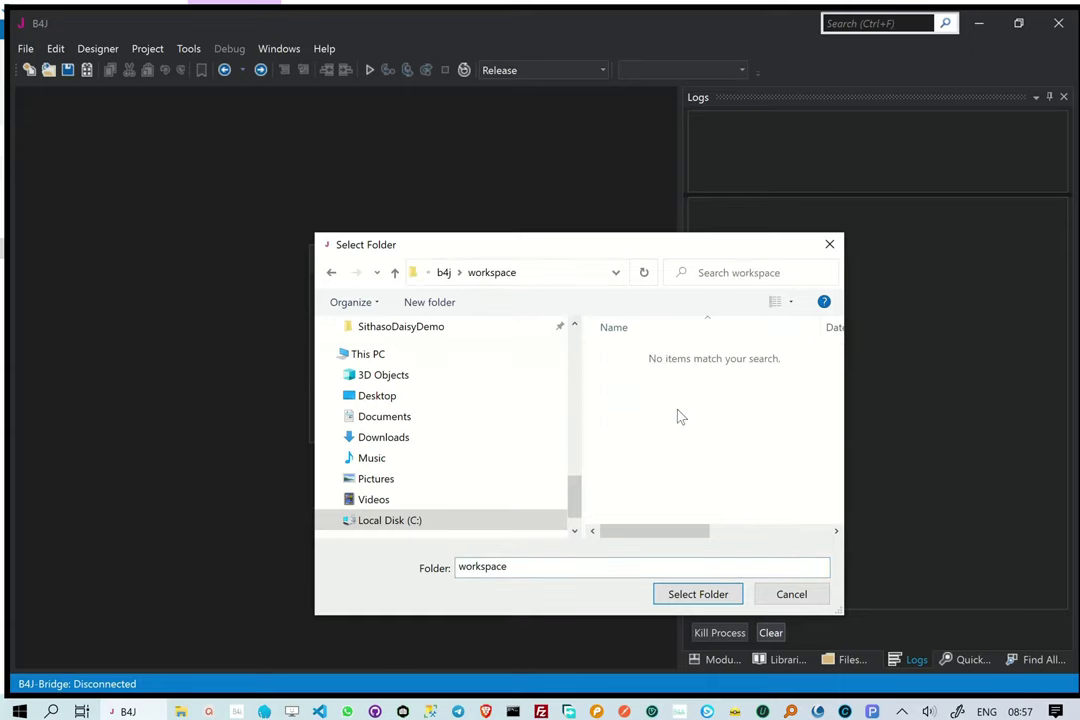
{"action": "left_click", "coordinate": [697, 596]}
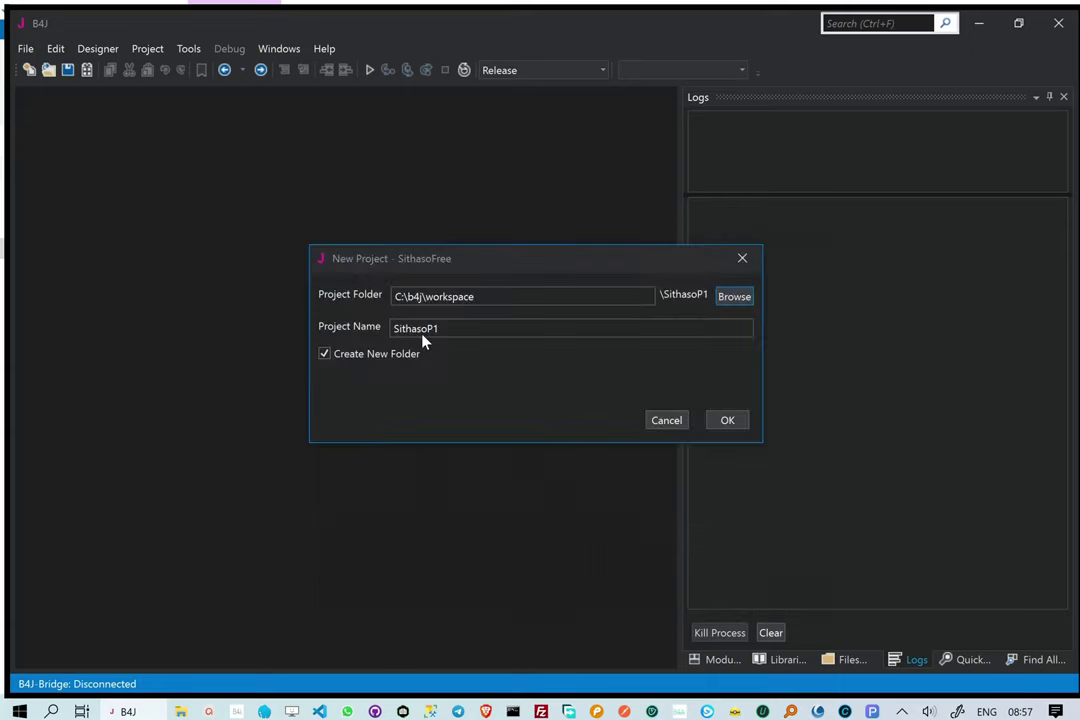
{"action": "left_click", "coordinate": [727, 420]}
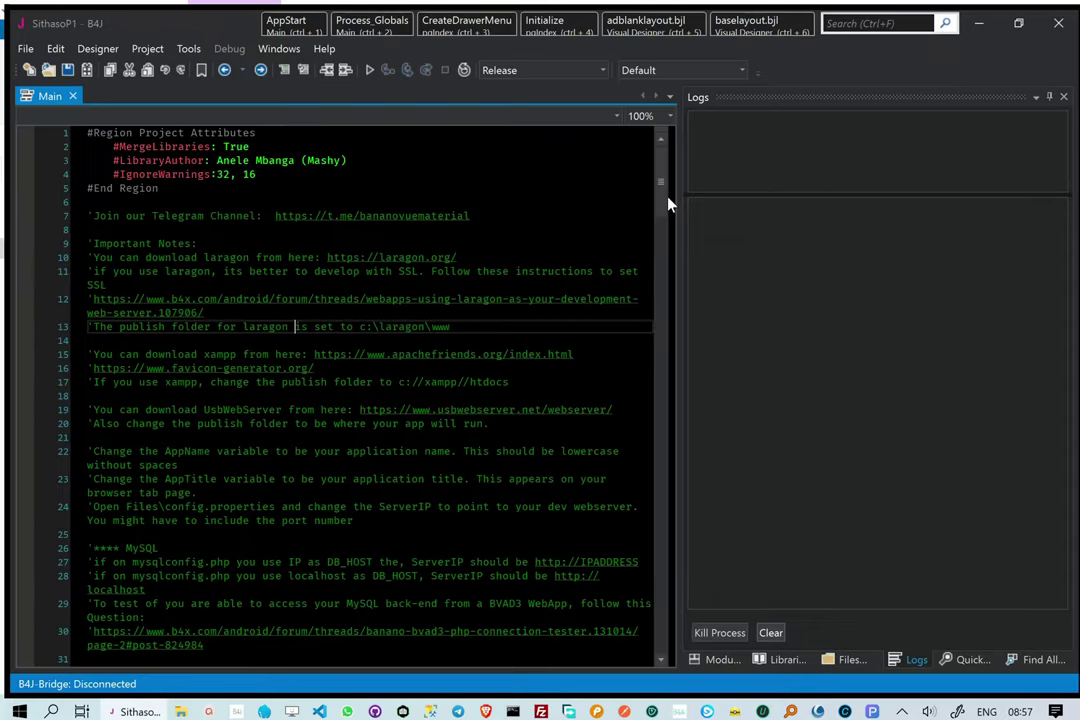
In Main's Process_Globals, set AppName to "sithasop1" and AppTitle to "Sithaso P1".
{"action": "left_click_drag", "start_coordinate": [660, 185], "coordinate": [643, 343]}
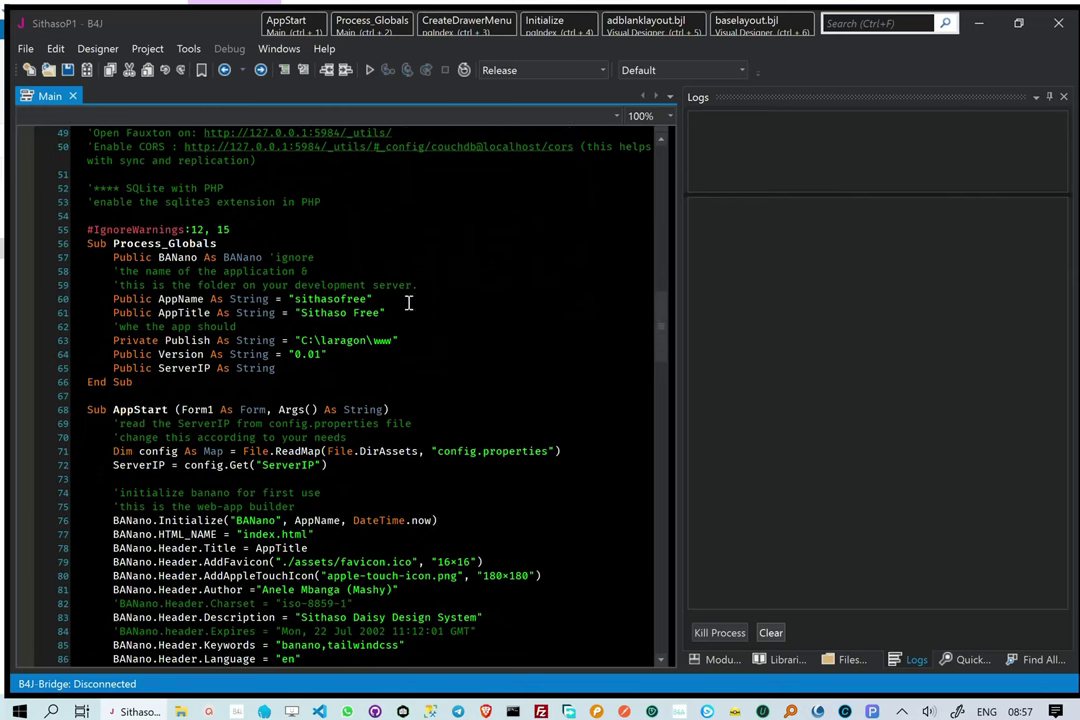
{"action": "left_click", "coordinate": [392, 304]}
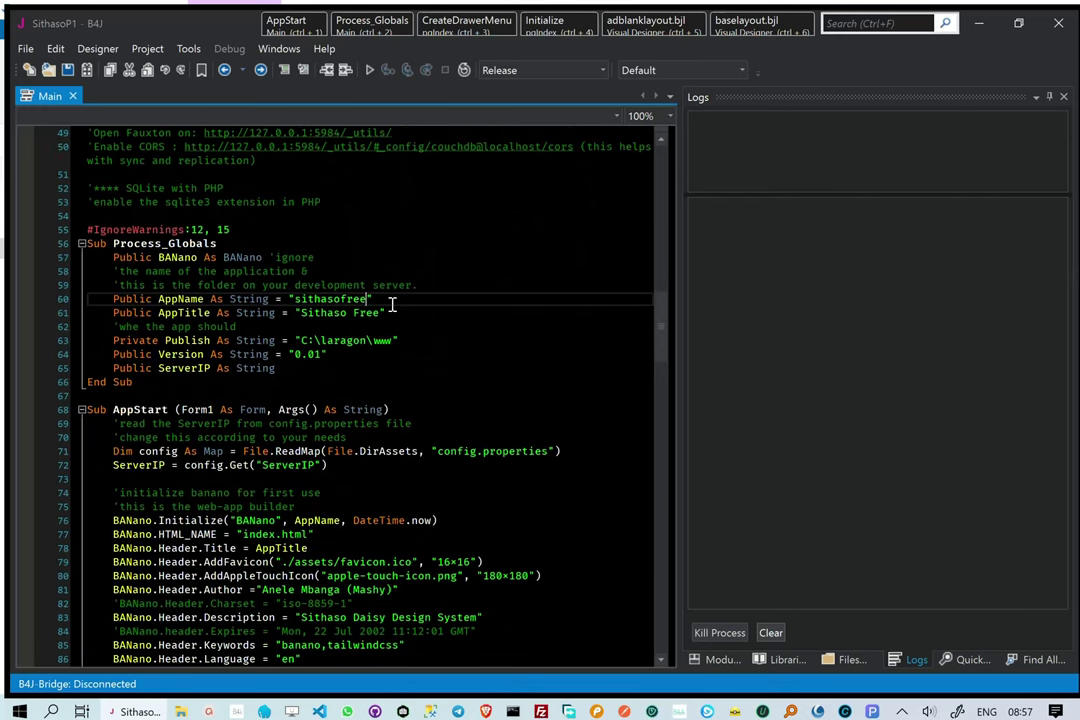
{"action": "key", "text": "BackSpace"}
{"action": "key", "text": "BackSpace"}
{"action": "key", "text": "BackSpace"}
{"action": "key", "text": "BackSpace"}
{"action": "type", "text": "p1"}
{"action": "double_click", "coordinate": [376, 312]}
{"action": "type", "text": "P1"}
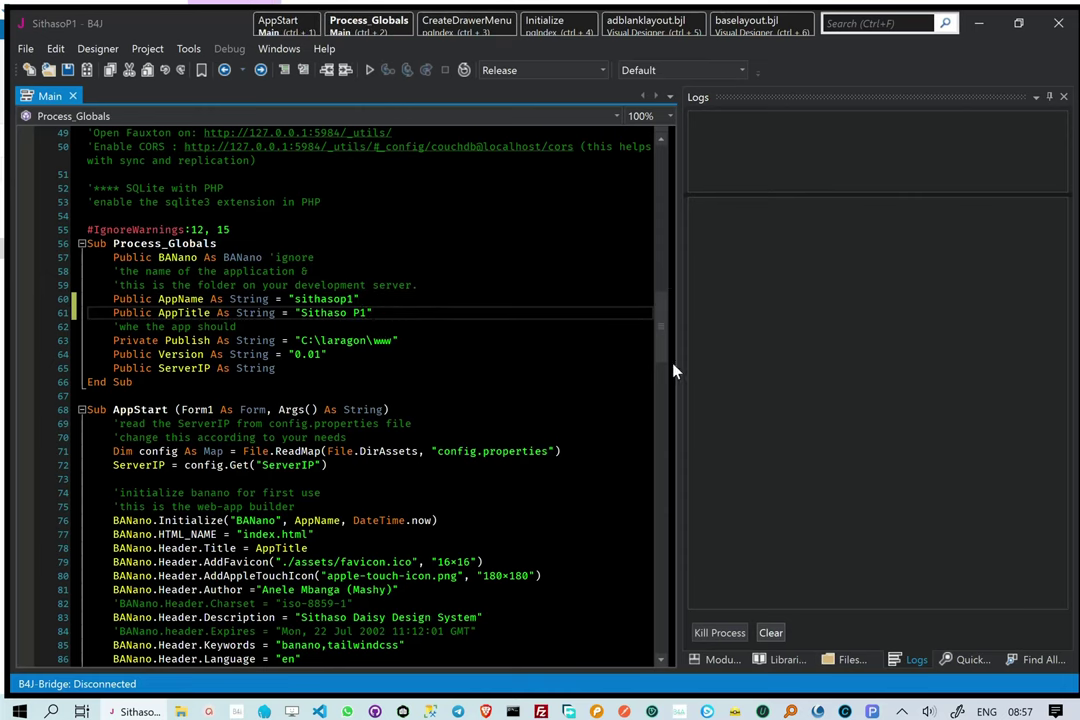
Uncomment the BANano.LoadLayout(app.Here, "baselayout") line in the Initialize sub of pgIndex.
{"action": "left_click_drag", "start_coordinate": [663, 335], "coordinate": [660, 592]}
{"action": "left_click", "coordinate": [212, 381]}
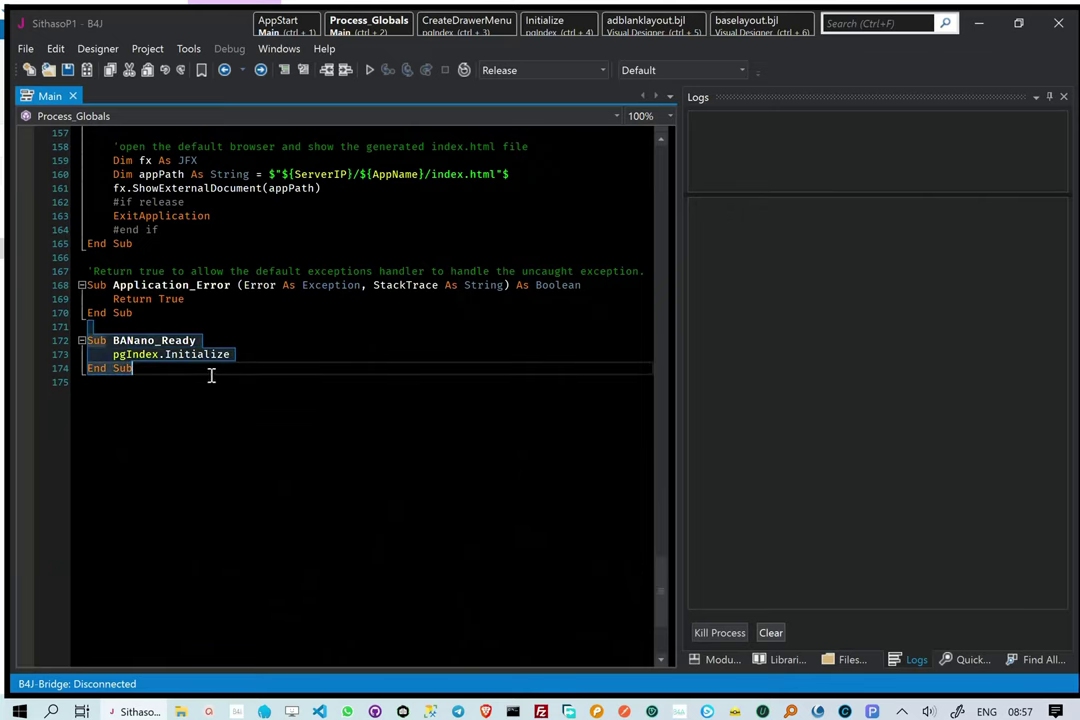
{"action": "left_click", "coordinate": [720, 660]}
{"action": "left_click", "coordinate": [711, 265]}
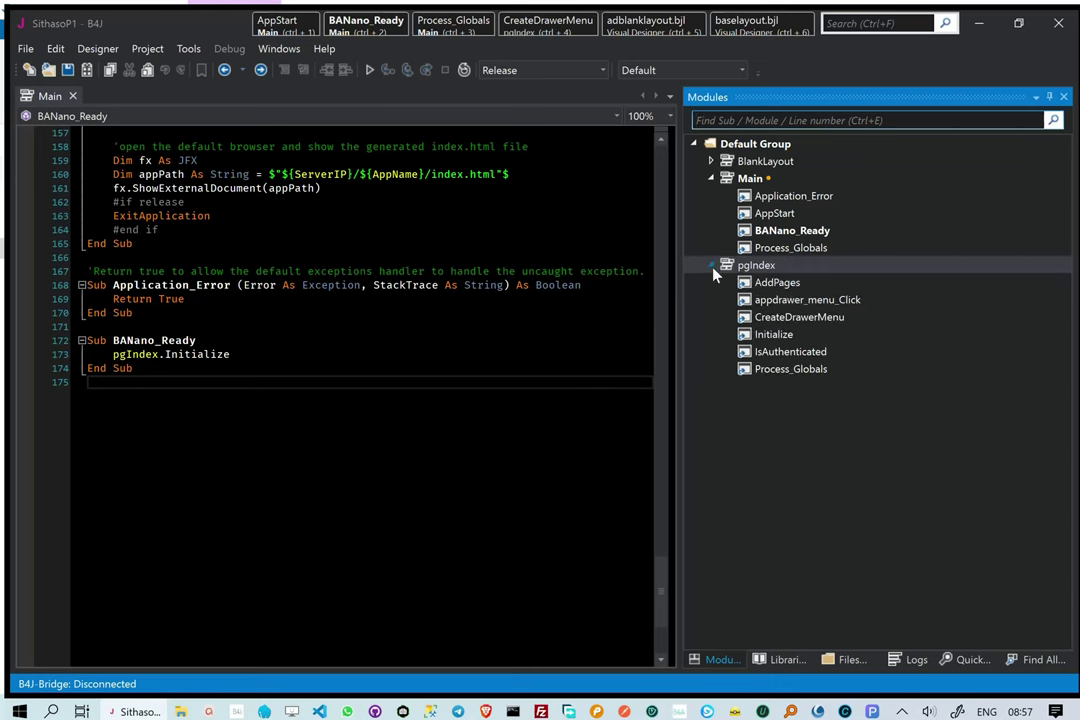
{"action": "left_click", "coordinate": [776, 334]}
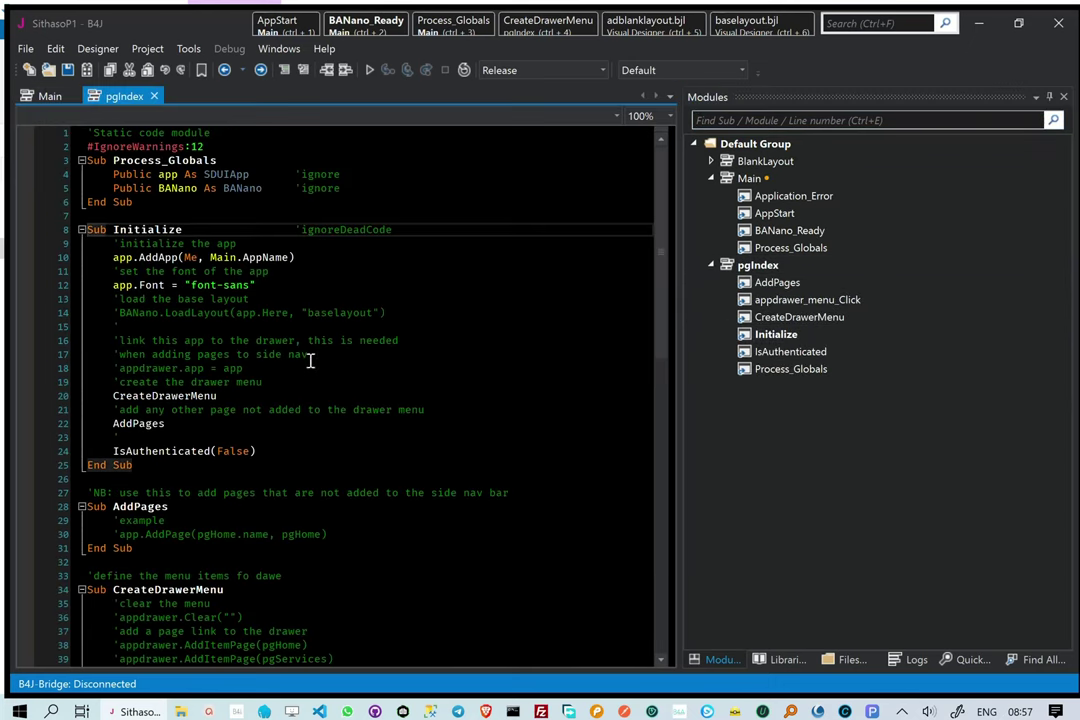
{"action": "left_click", "coordinate": [105, 313]}
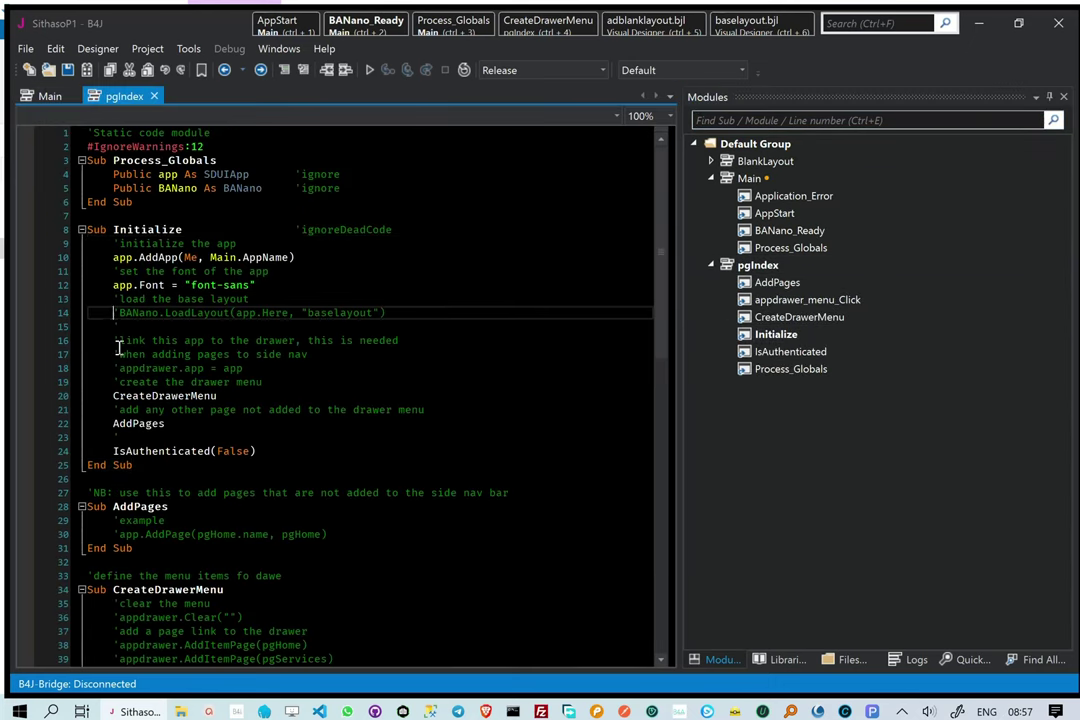
{"action": "key", "text": "ctrl+w"}
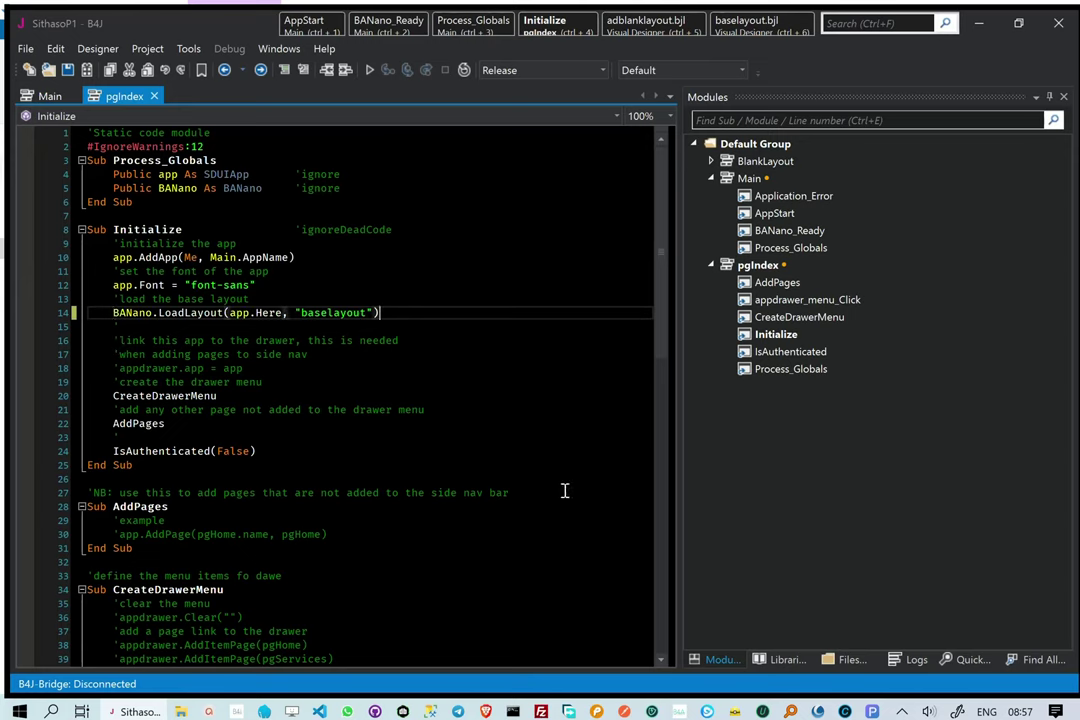
Open baselayout.bjl in the Visual Designer and close the WYSIWYG preview window.
{"action": "left_click", "coordinate": [852, 660]}
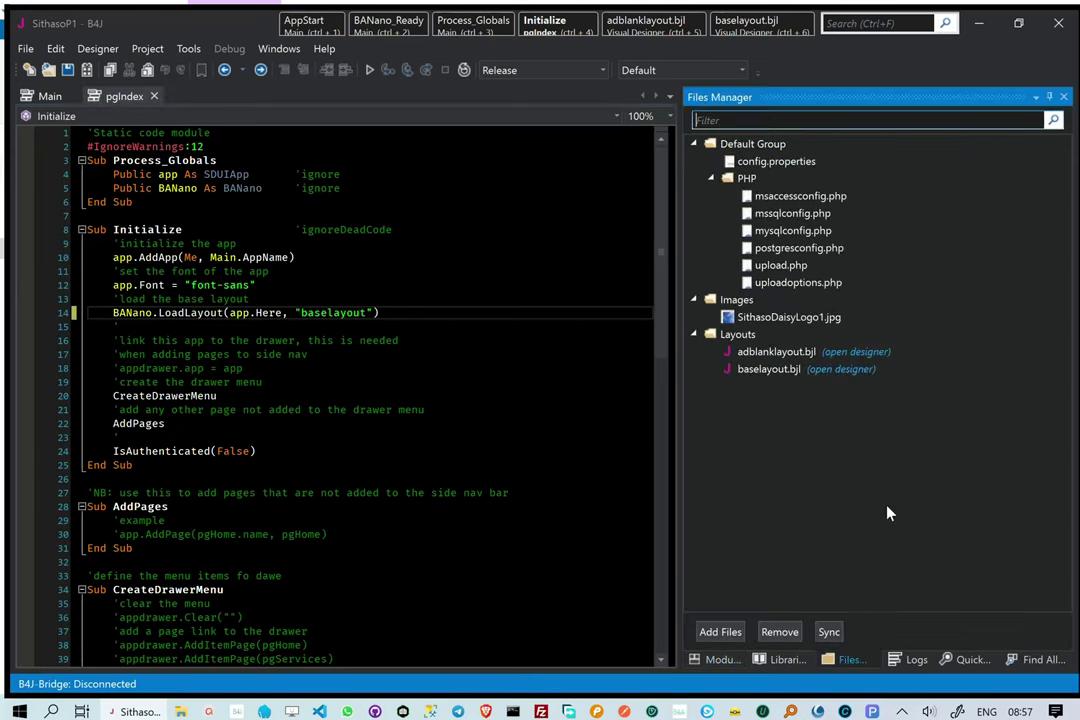
{"action": "left_click", "coordinate": [854, 372]}
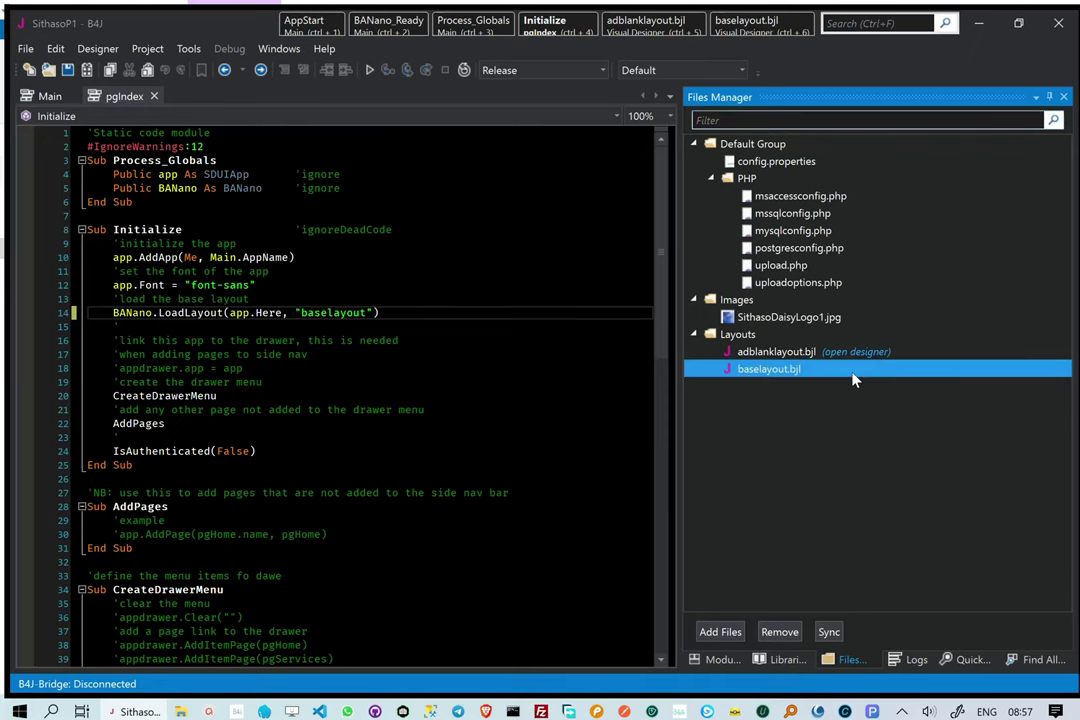
{"action": "double_click", "coordinate": [854, 371]}
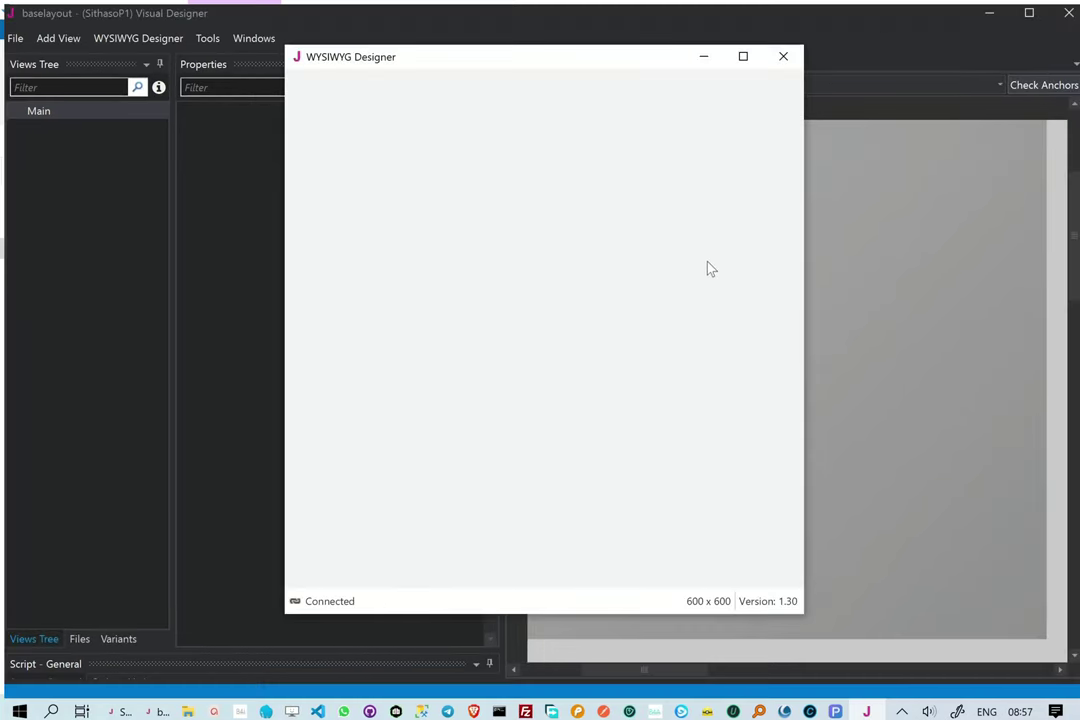
{"action": "left_click", "coordinate": [783, 56]}
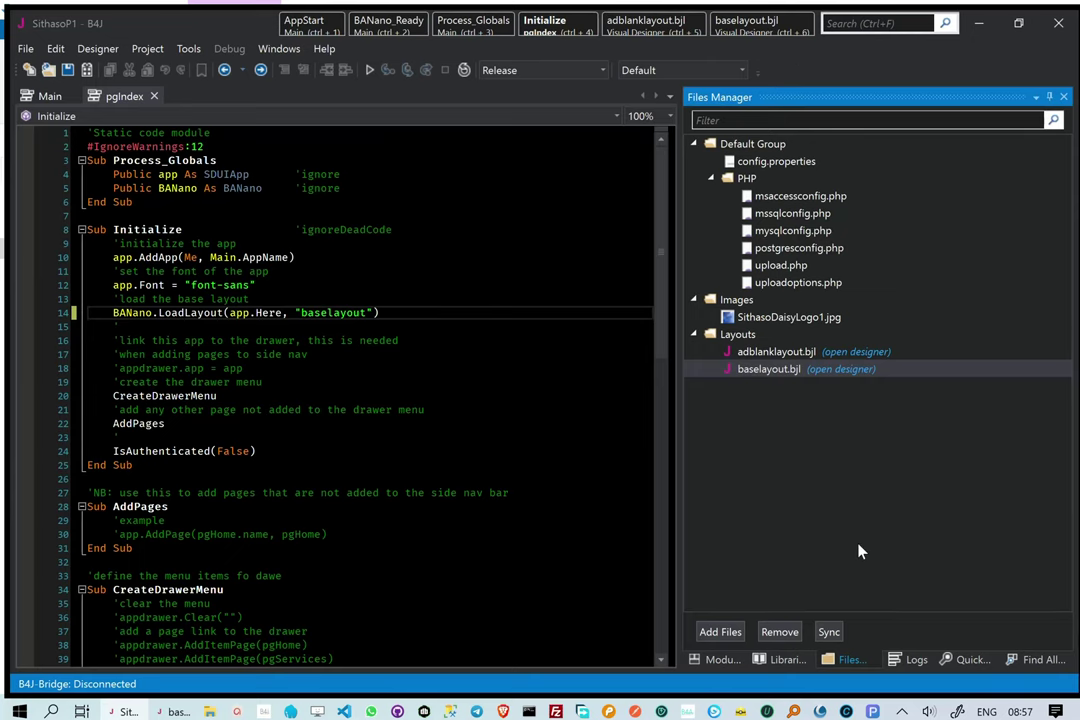
{"action": "left_click", "coordinate": [850, 370]}
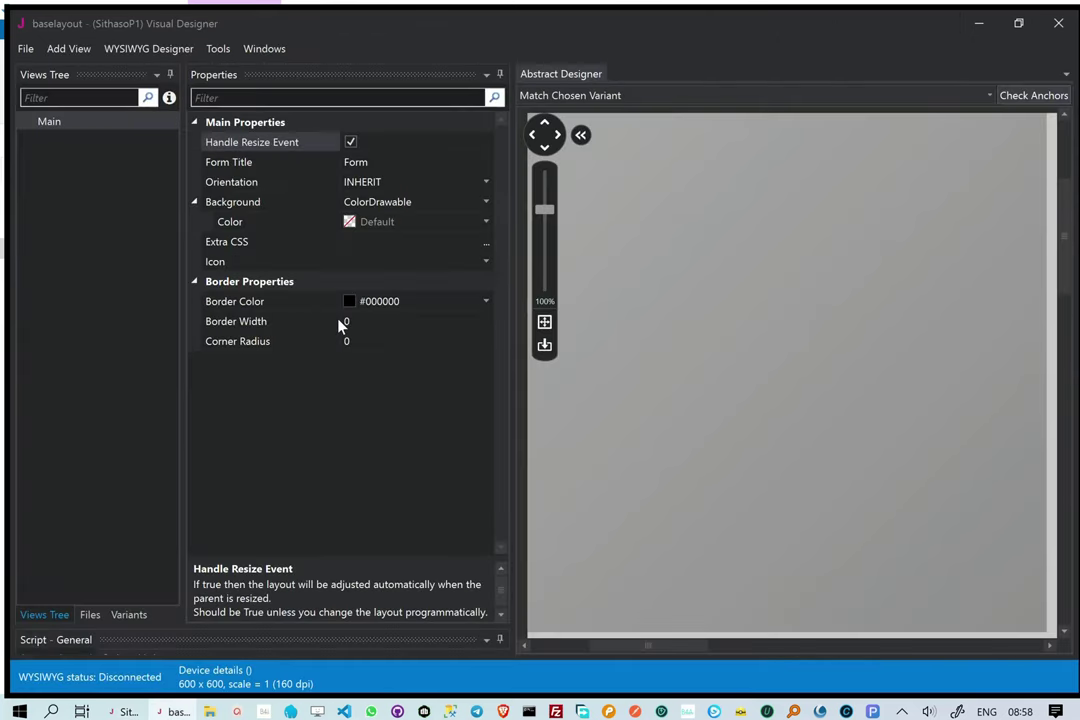
Add an SDUILabel custom view to baselayout and set its ParentID to body.
{"action": "right_click", "coordinate": [593, 207]}
{"action": "mouse_move", "coordinate": [448, 212]}
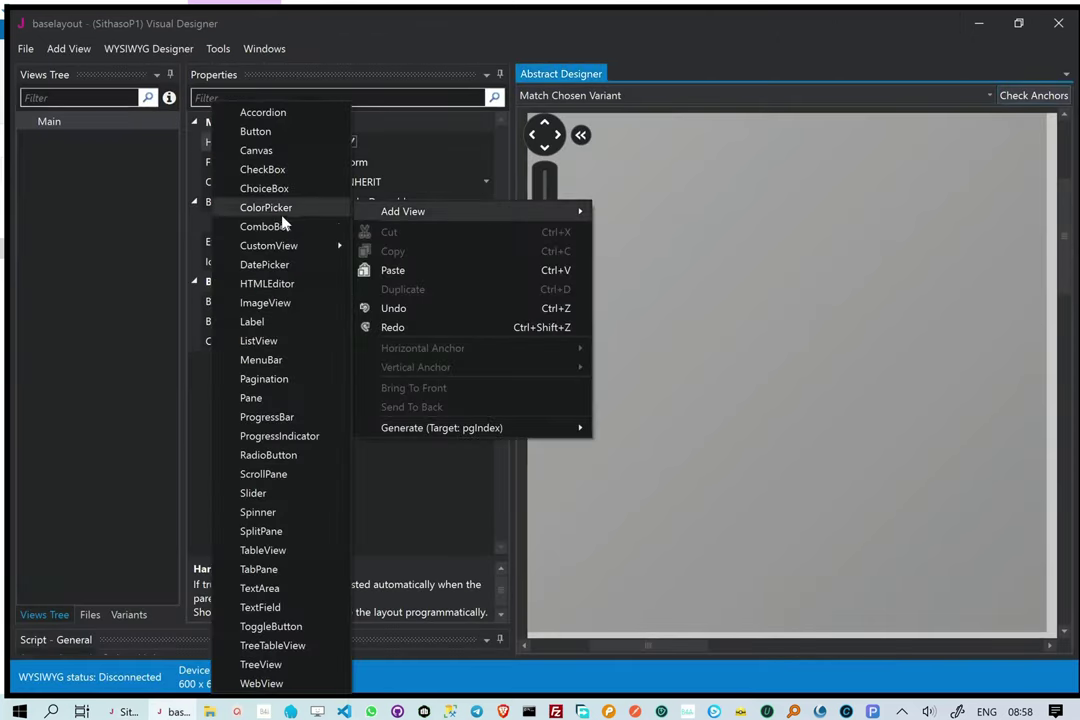
{"action": "mouse_move", "coordinate": [281, 250]}
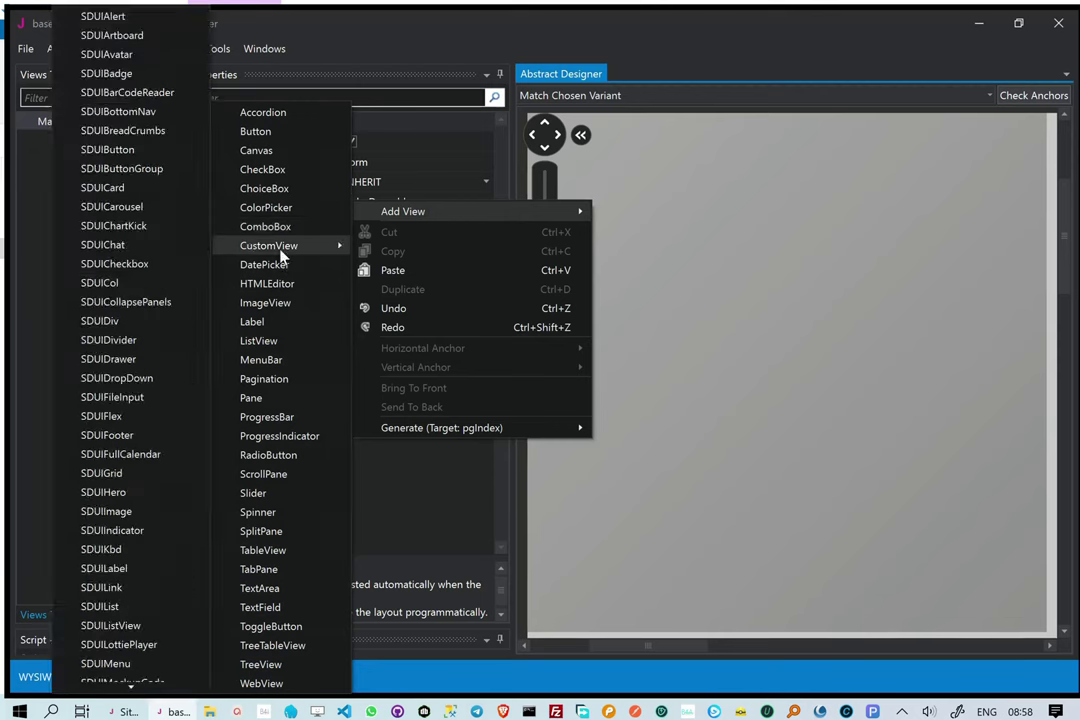
{"action": "left_click", "coordinate": [131, 576]}
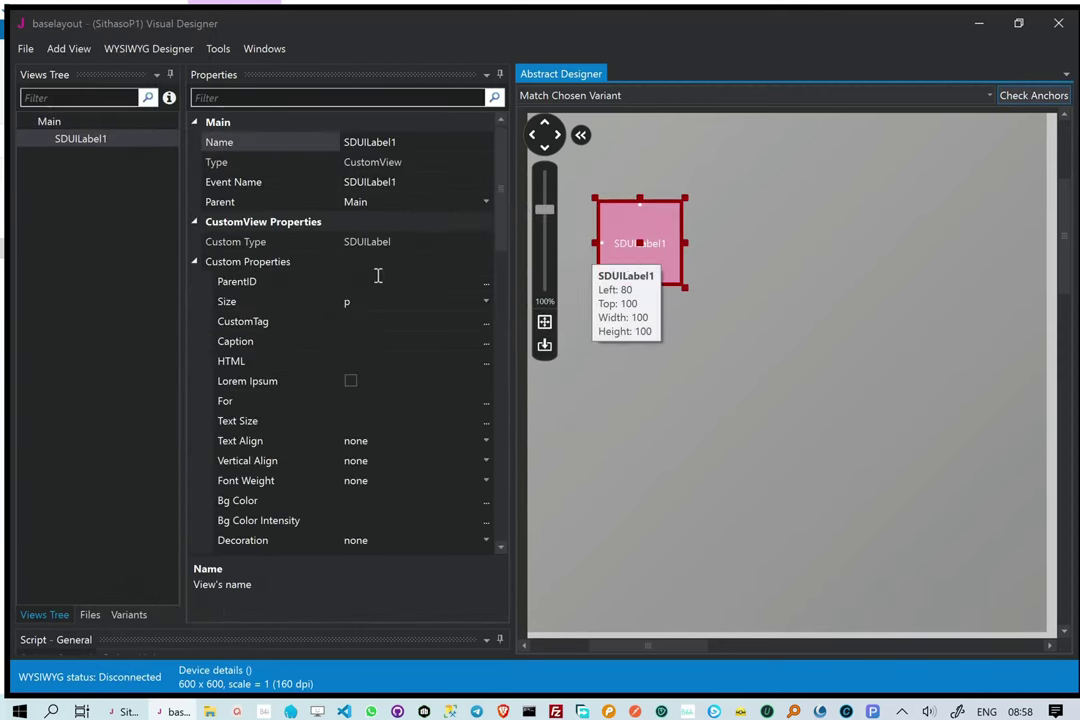
{"action": "left_click", "coordinate": [335, 287]}
{"action": "type", "text": "b"}
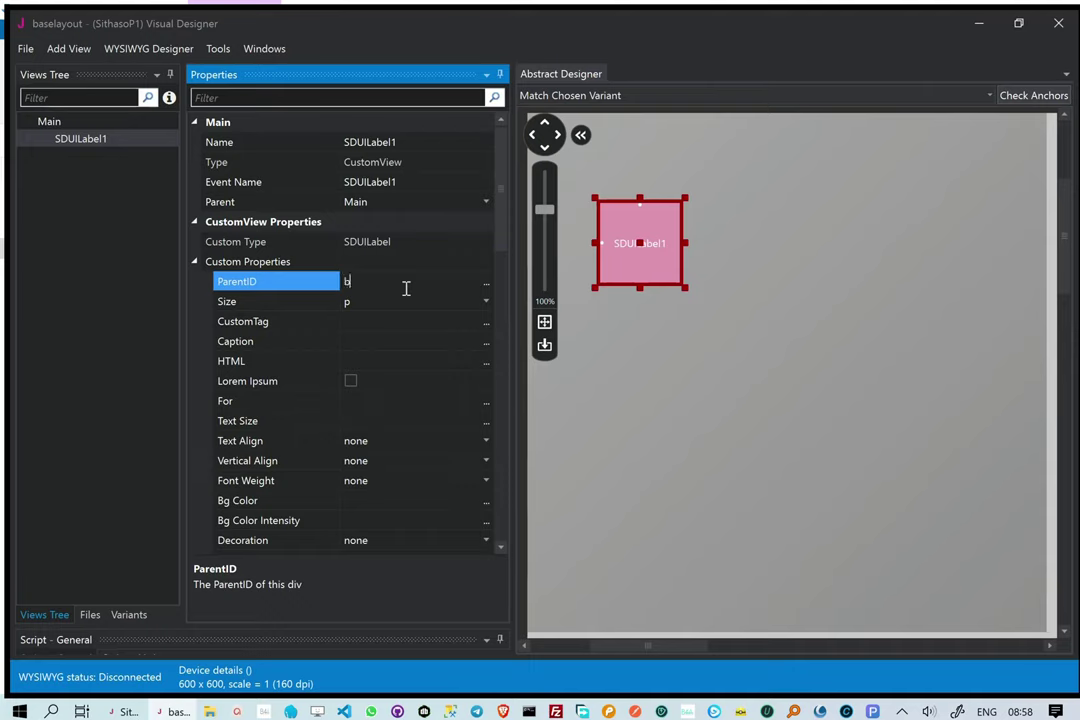
{"action": "type", "text": "od"}
{"action": "type", "text": "y"}
{"action": "key", "text": "BackSpace"}
{"action": "type", "text": "dy"}
Set the label's caption to "Hello SithasoDaisy TailwindCSS" and its text size to 2xl.
{"action": "left_click", "coordinate": [372, 341]}
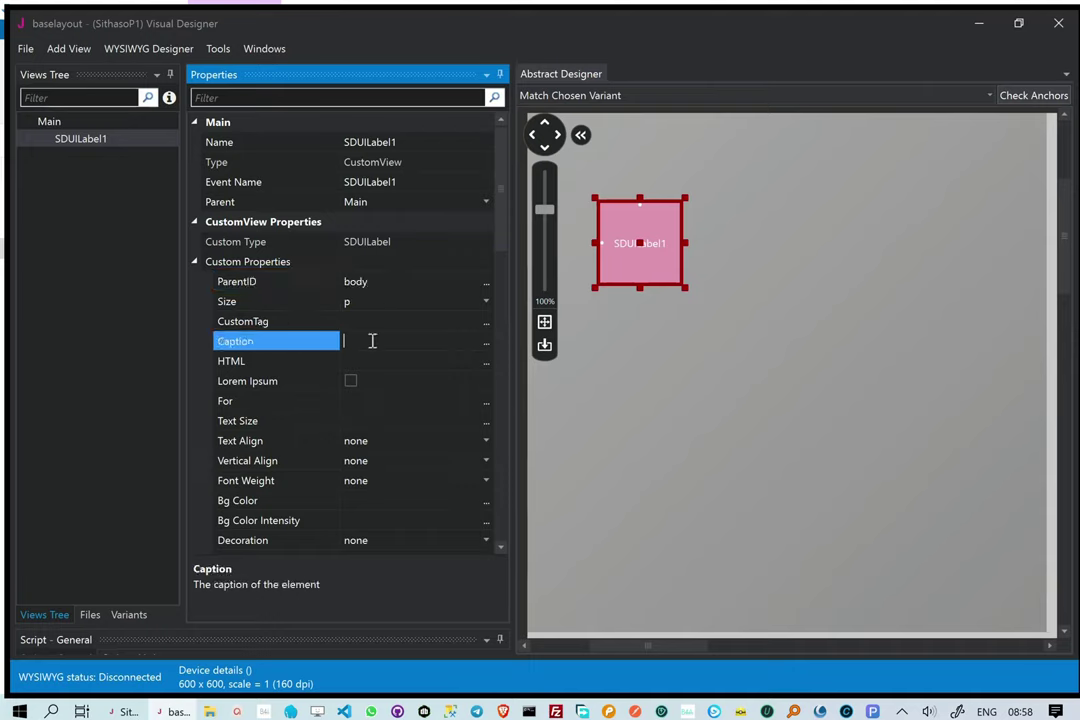
{"action": "type", "text": "Hello SithasoDaisy Taiw"}
{"action": "type", "text": "indCSS"}
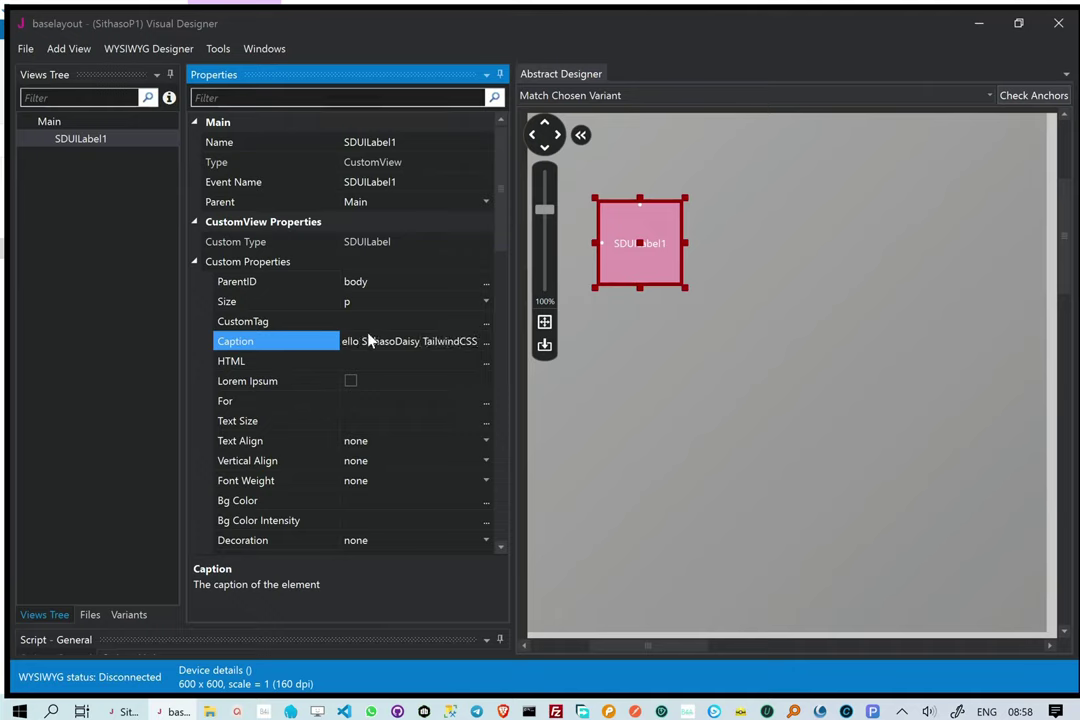
{"action": "left_click", "coordinate": [352, 421]}
{"action": "type", "text": "2xl"}
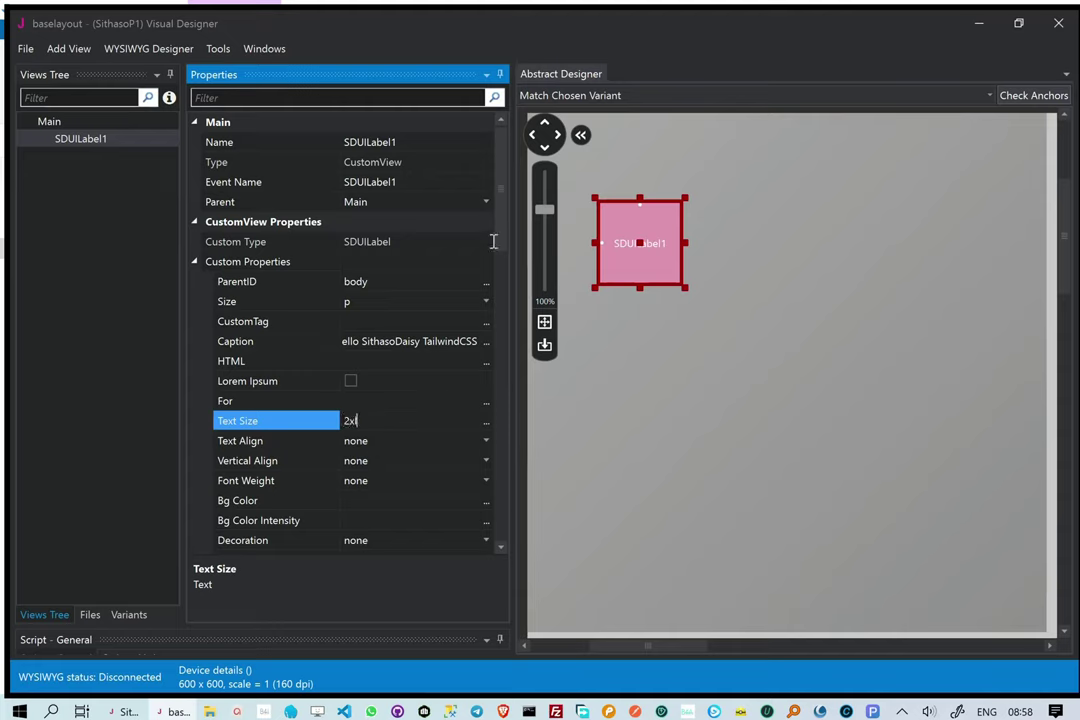
Set the a value in the label's Margins property to 6.
{"action": "scroll", "coordinate": [494, 300], "scroll_direction": "down", "scroll_amount": 9}
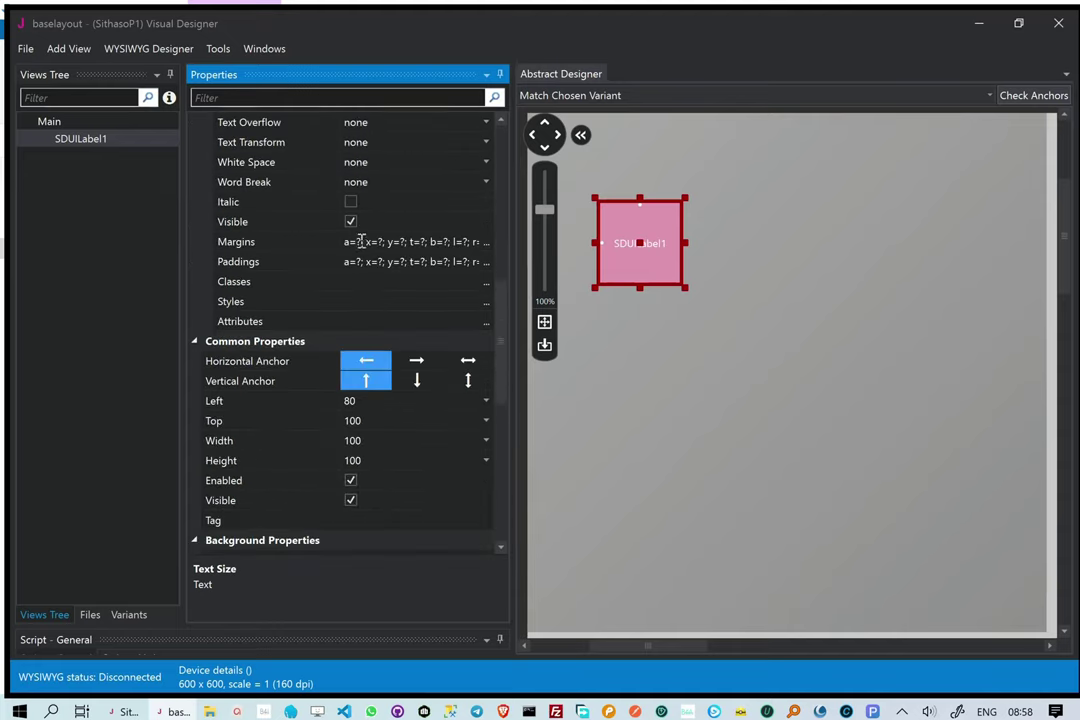
{"action": "left_click", "coordinate": [362, 242]}
{"action": "key", "text": "BackSpace"}
{"action": "type", "text": "6"}
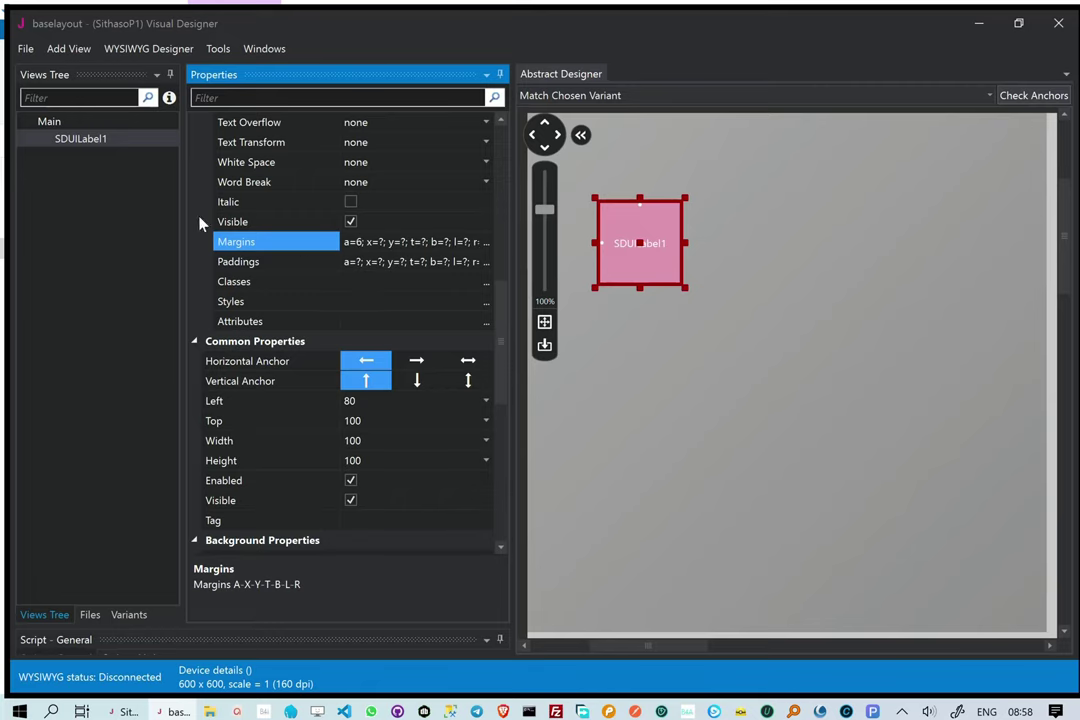
Save baselayout, close its designer, and run the SithasoP1 project in Release mode.
{"action": "left_click", "coordinate": [27, 47]}
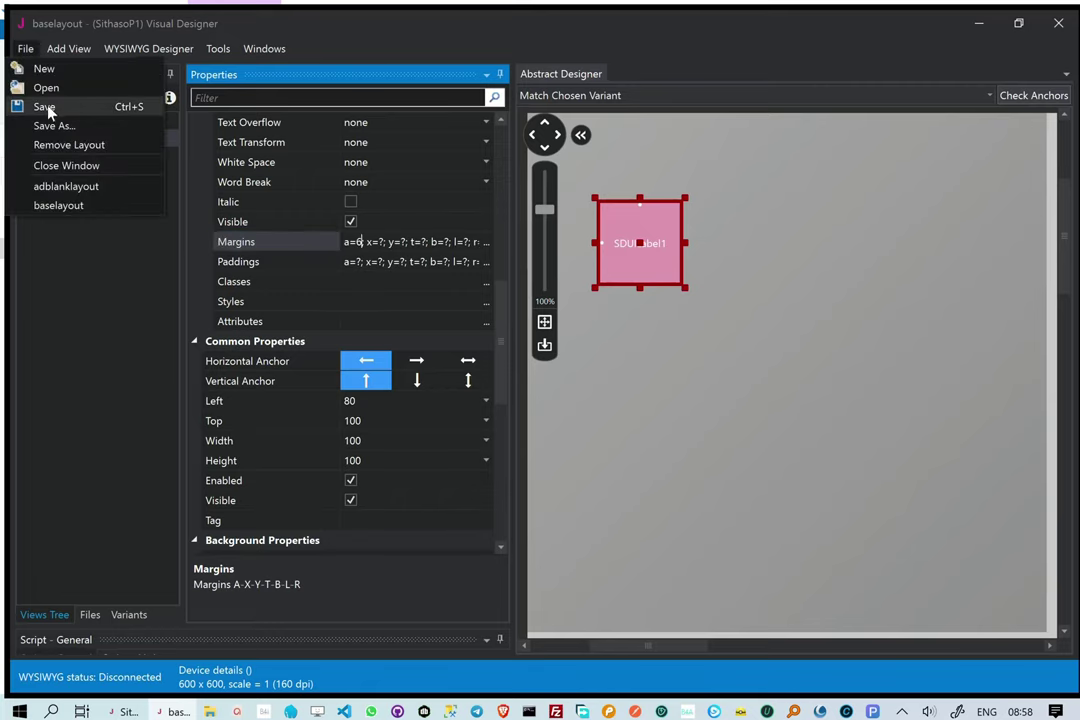
{"action": "left_click", "coordinate": [40, 102]}
{"action": "left_click", "coordinate": [1058, 22]}
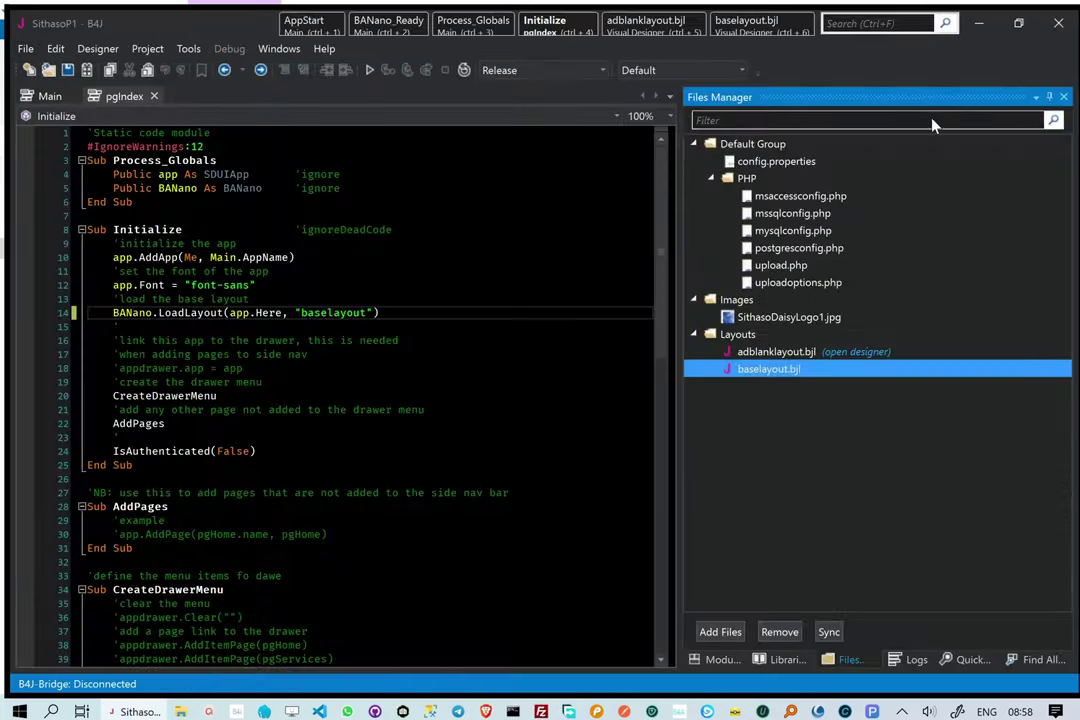
{"action": "left_click", "coordinate": [369, 71]}
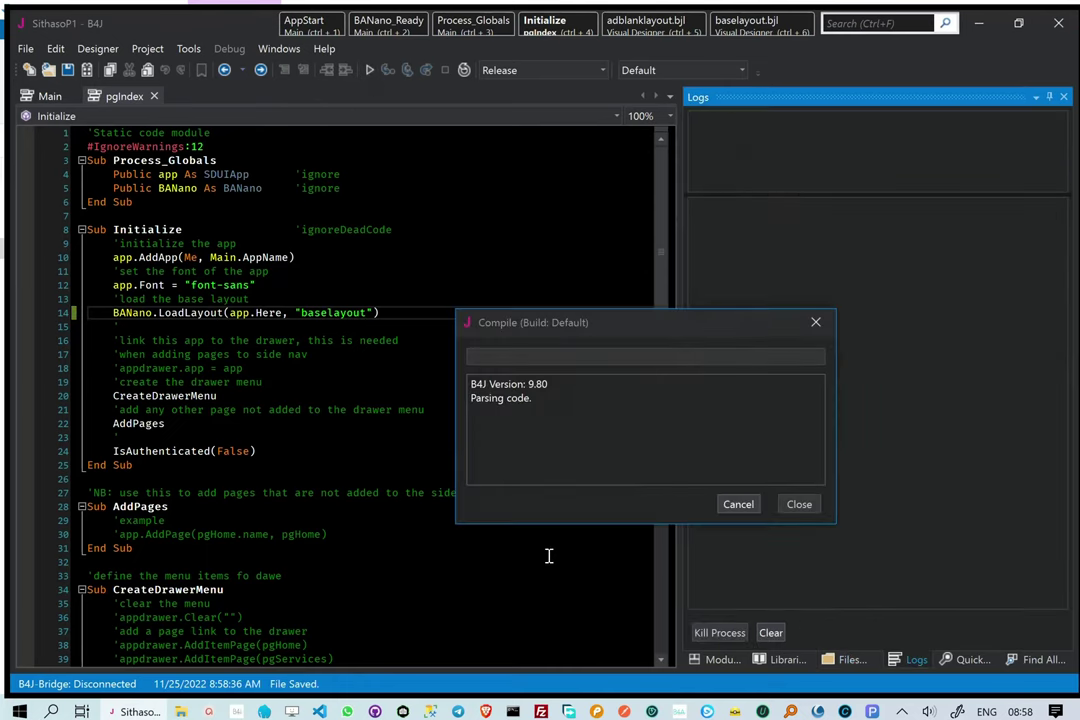